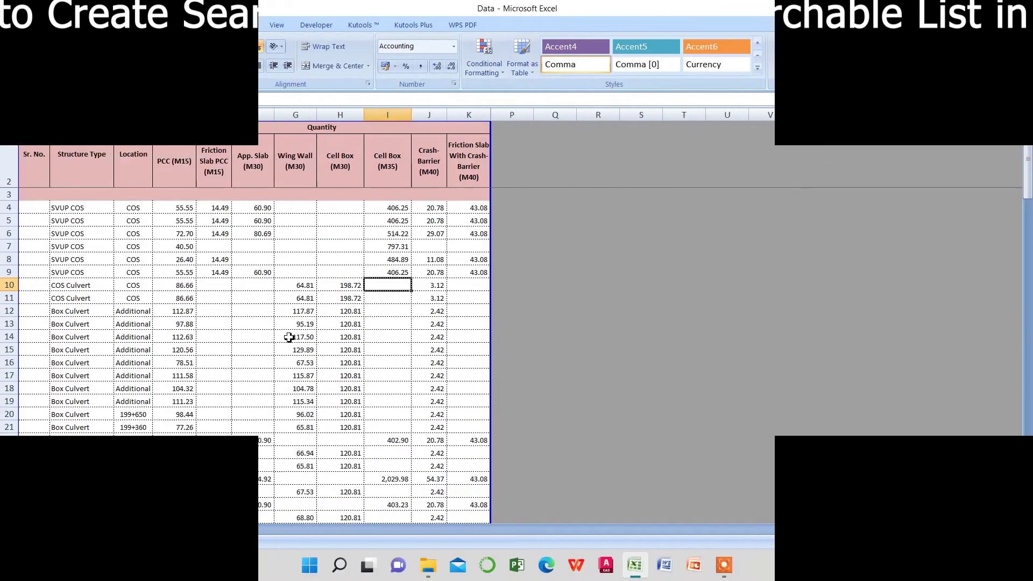
Scroll down through the Data sheet's structure quantity table to review it.
{"action": "left_click", "coordinate": [239, 249]}
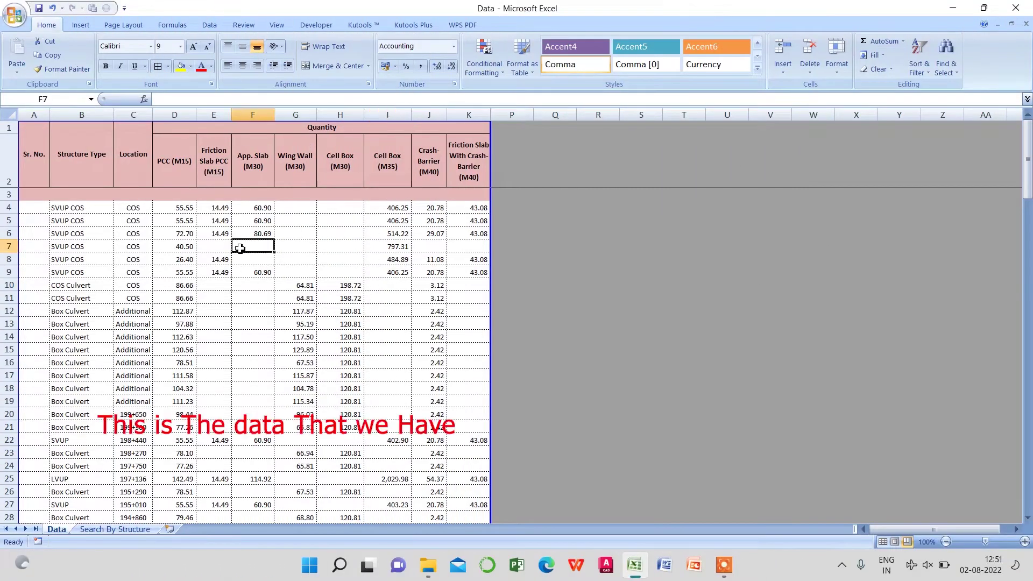
{"action": "scroll", "coordinate": [199, 242], "scroll_direction": "down", "scroll_amount": 2}
{"action": "scroll", "coordinate": [209, 267], "scroll_direction": "down", "scroll_amount": 5}
{"action": "scroll", "coordinate": [226, 291], "scroll_direction": "down", "scroll_amount": 4}
{"action": "scroll", "coordinate": [242, 331], "scroll_direction": "down", "scroll_amount": 8}
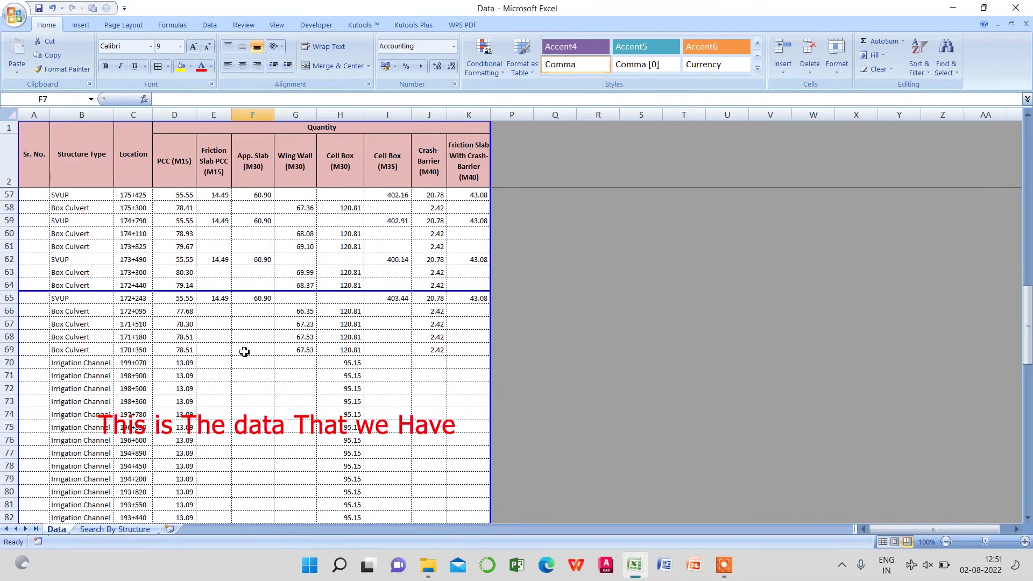
{"action": "scroll", "coordinate": [243, 351], "scroll_direction": "down", "scroll_amount": 6}
{"action": "scroll", "coordinate": [245, 354], "scroll_direction": "down", "scroll_amount": 8}
{"action": "scroll", "coordinate": [245, 354], "scroll_direction": "down", "scroll_amount": 5}
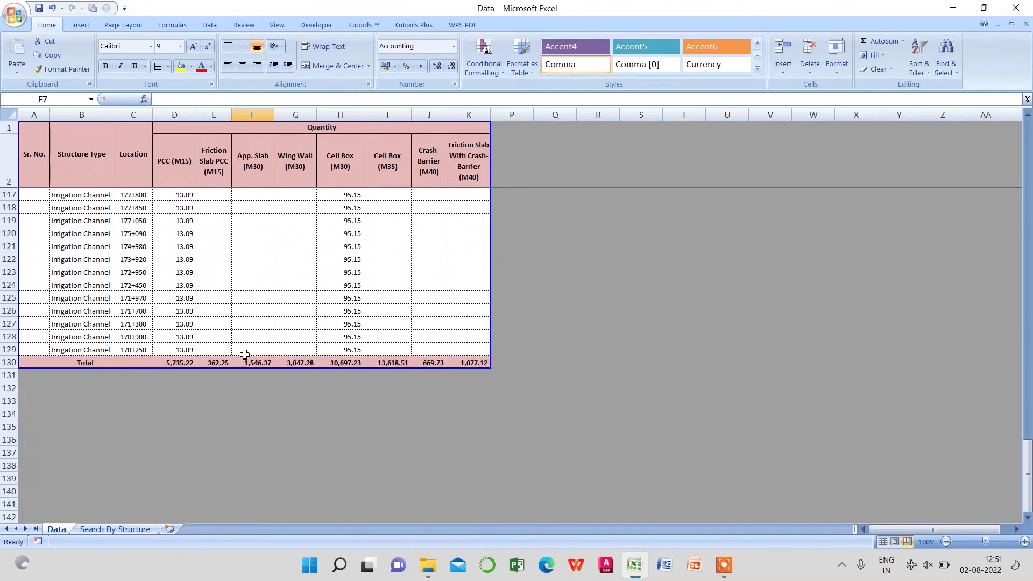
Return to the top of the Data sheet and select the header rows A1:K3.
{"action": "scroll", "coordinate": [244, 354], "scroll_direction": "up", "scroll_amount": 6}
{"action": "scroll", "coordinate": [244, 354], "scroll_direction": "up", "scroll_amount": 2}
{"action": "scroll", "coordinate": [244, 354], "scroll_direction": "up", "scroll_amount": 7}
{"action": "scroll", "coordinate": [244, 354], "scroll_direction": "up", "scroll_amount": 5}
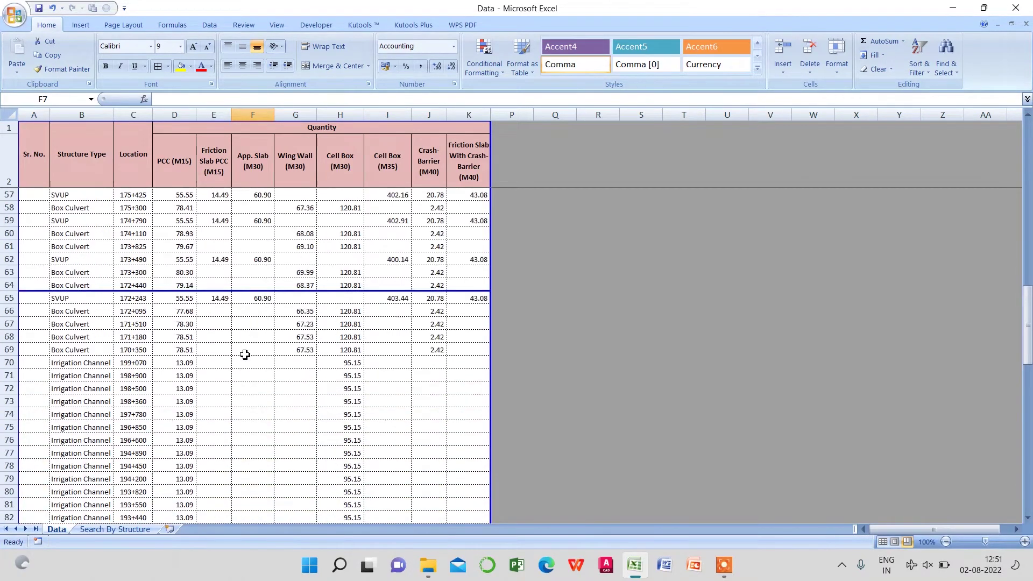
{"action": "scroll", "coordinate": [245, 354], "scroll_direction": "up", "scroll_amount": 12}
{"action": "scroll", "coordinate": [245, 354], "scroll_direction": "up", "scroll_amount": 5}
{"action": "scroll", "coordinate": [245, 354], "scroll_direction": "up", "scroll_amount": 2}
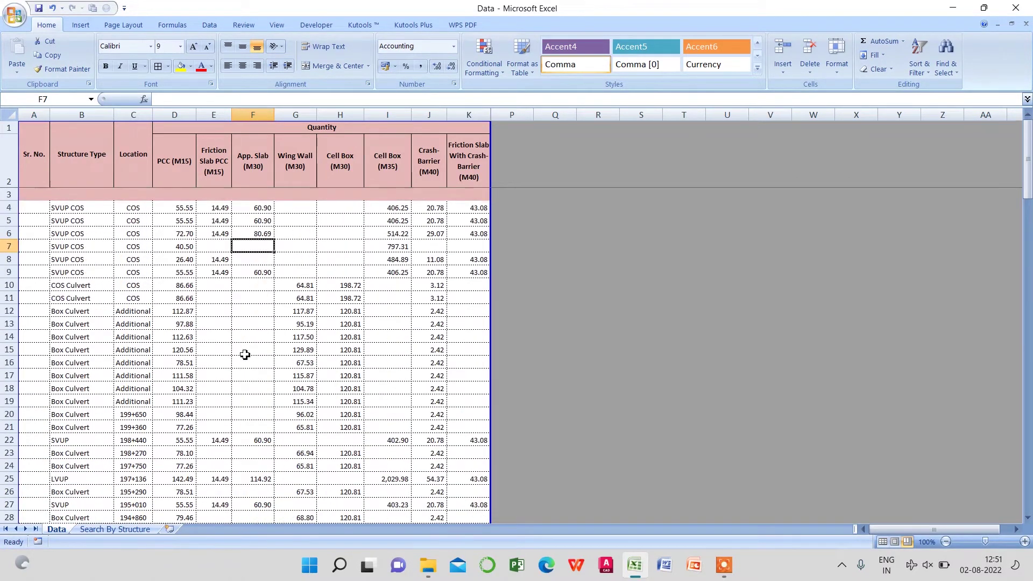
{"action": "left_click", "coordinate": [416, 259]}
{"action": "left_click_drag", "start_coordinate": [35, 146], "coordinate": [367, 195]}
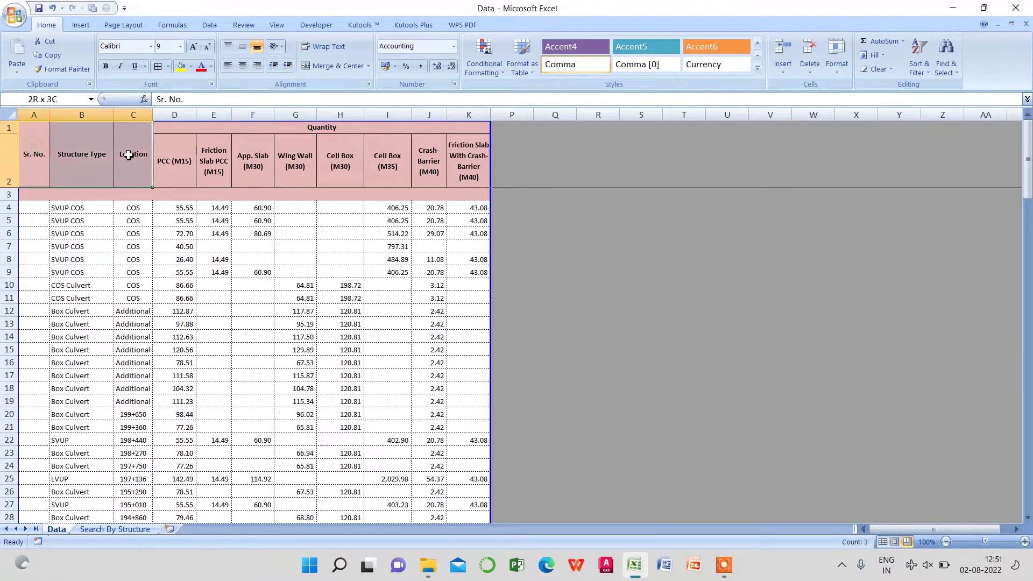
Copy the Data header rows A1:K3 and paste them at A1 of the Search By Structure sheet.
{"action": "key", "text": "ctrl+c"}
{"action": "right_click", "coordinate": [363, 195]}
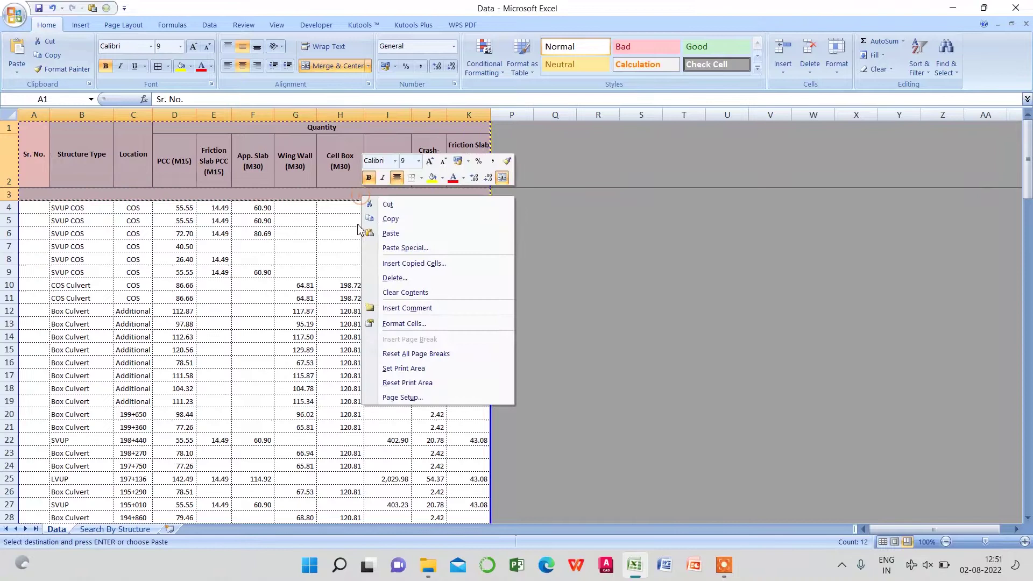
{"action": "left_click", "coordinate": [390, 232]}
{"action": "left_click", "coordinate": [132, 529]}
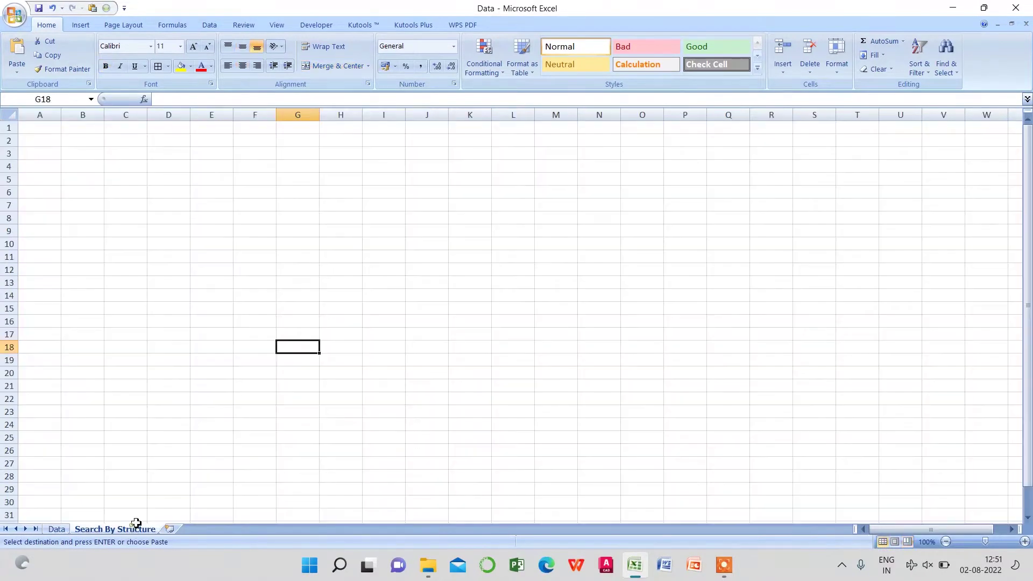
{"action": "left_click", "coordinate": [41, 127]}
{"action": "right_click", "coordinate": [41, 126]}
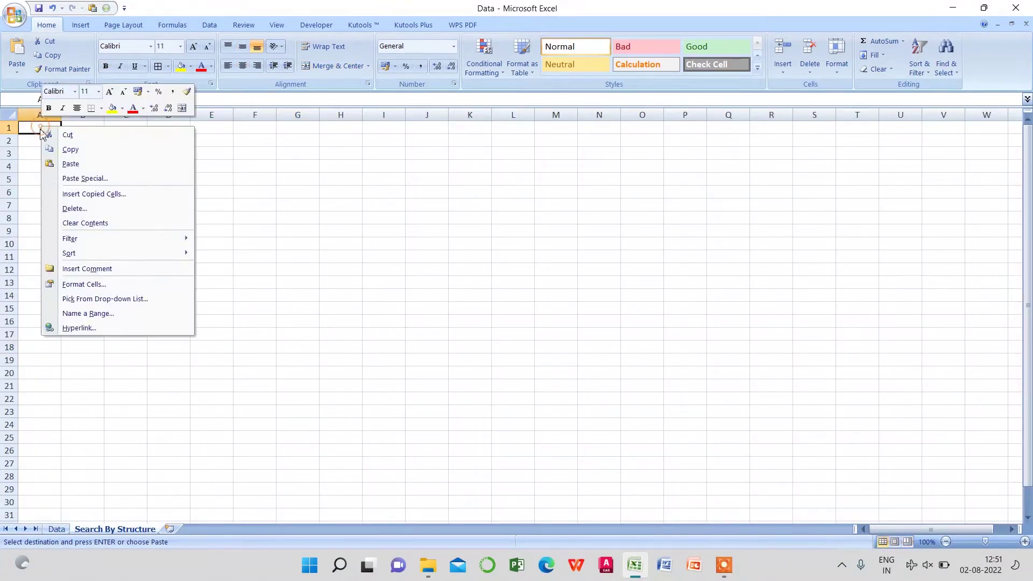
{"action": "left_click", "coordinate": [70, 161]}
{"action": "left_click", "coordinate": [501, 274]}
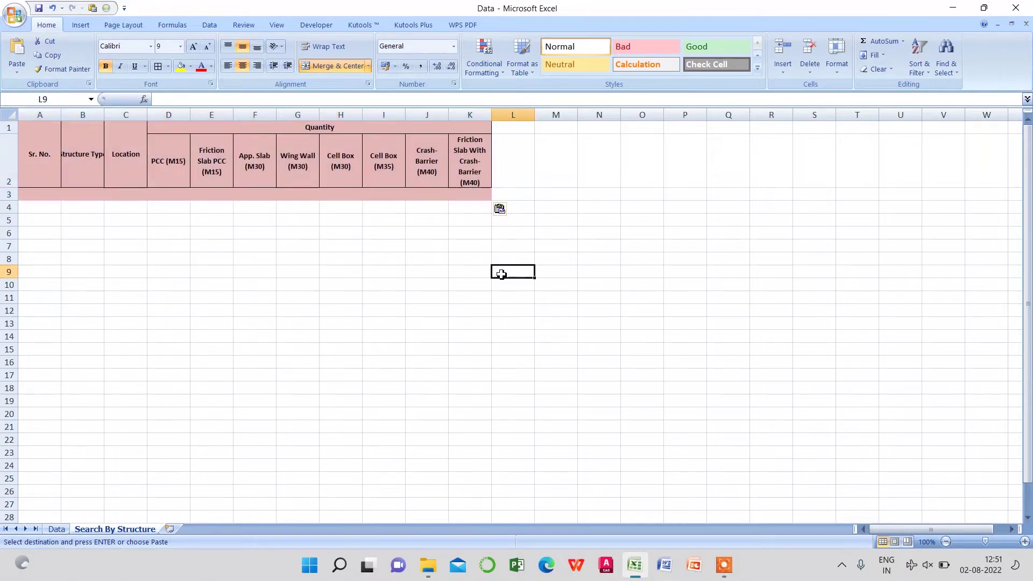
Insert a blank row 1 above the pasted headers.
{"action": "left_click", "coordinate": [8, 127]}
{"action": "right_click", "coordinate": [9, 128]}
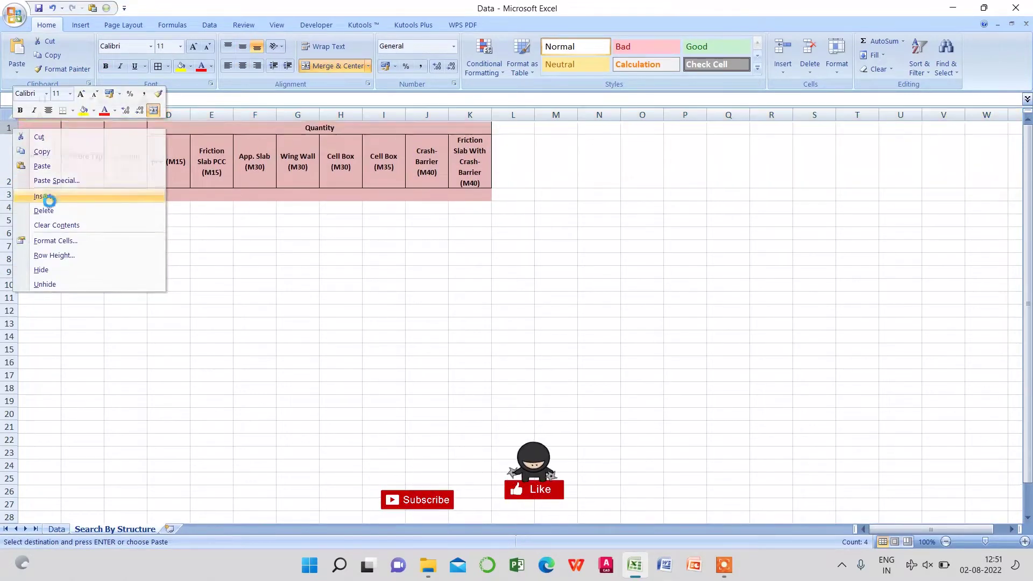
{"action": "left_click", "coordinate": [42, 196]}
{"action": "left_click_drag", "start_coordinate": [44, 129], "coordinate": [468, 128]}
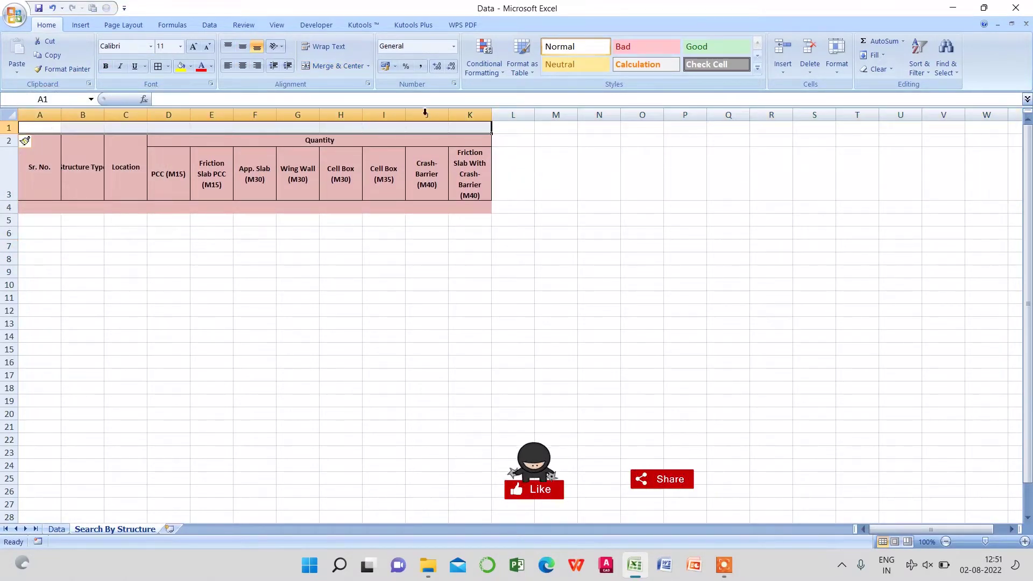
Merge A1:K1 into a bold, size-14, yellow-filled 'Search By Structure' title.
{"action": "left_click", "coordinate": [333, 66]}
{"action": "type", "text": "Sea"}
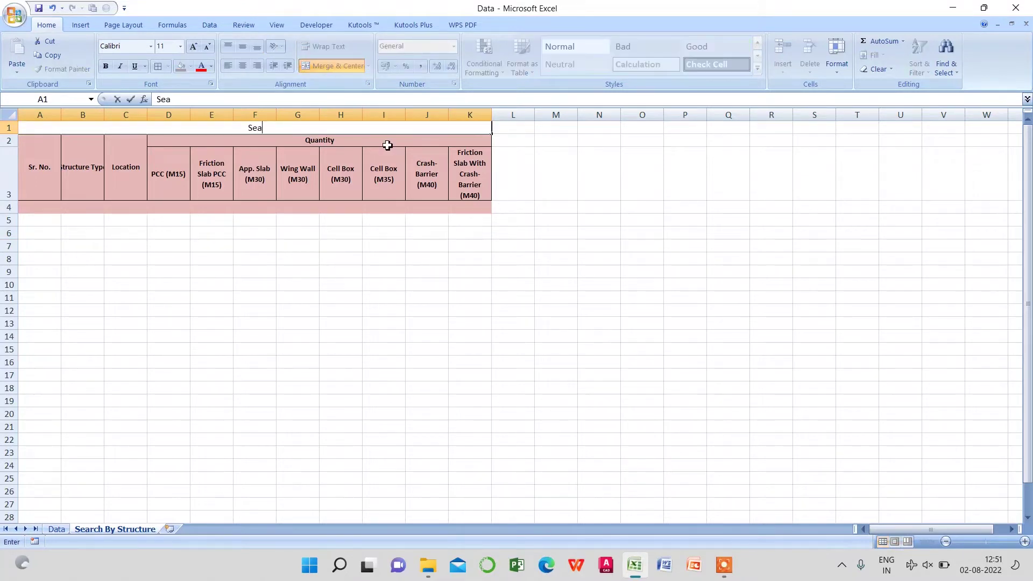
{"action": "type", "text": "rch "}
{"action": "type", "text": "By Stru"}
{"action": "type", "text": "cture"}
{"action": "key", "text": "Return"}
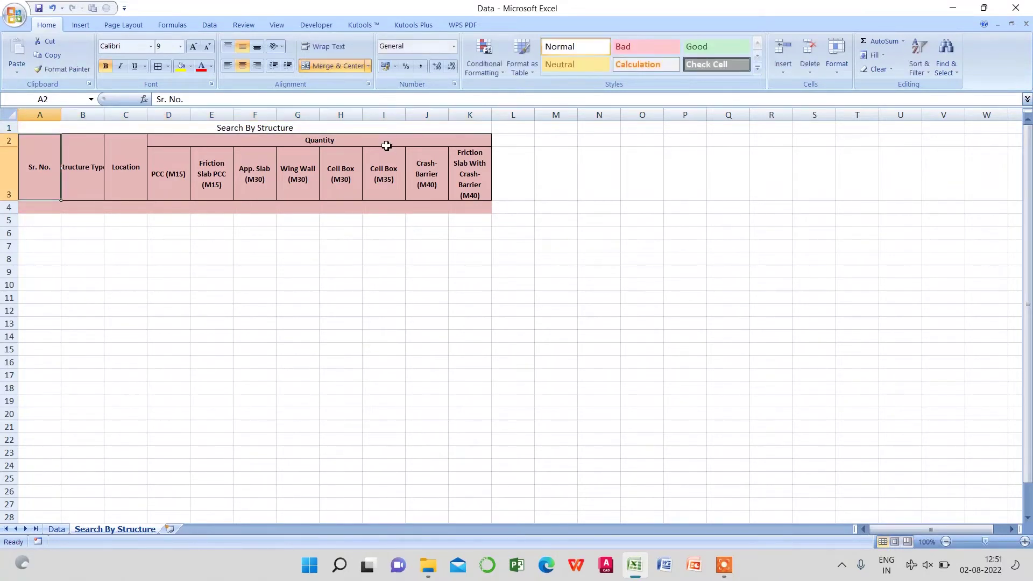
{"action": "left_click", "coordinate": [323, 130]}
{"action": "left_click", "coordinate": [106, 66]}
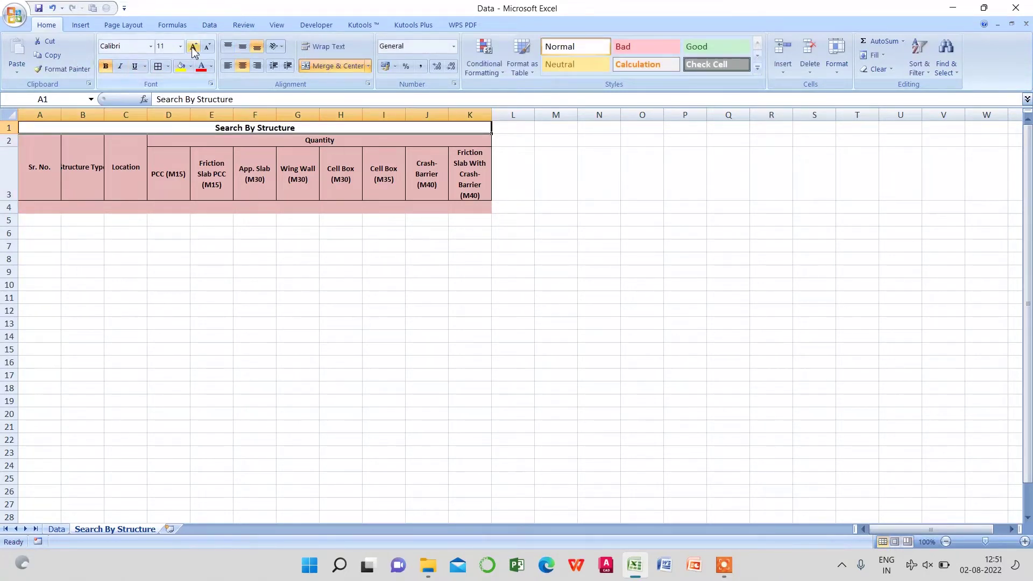
{"action": "left_click", "coordinate": [194, 47]}
{"action": "left_click", "coordinate": [194, 47]}
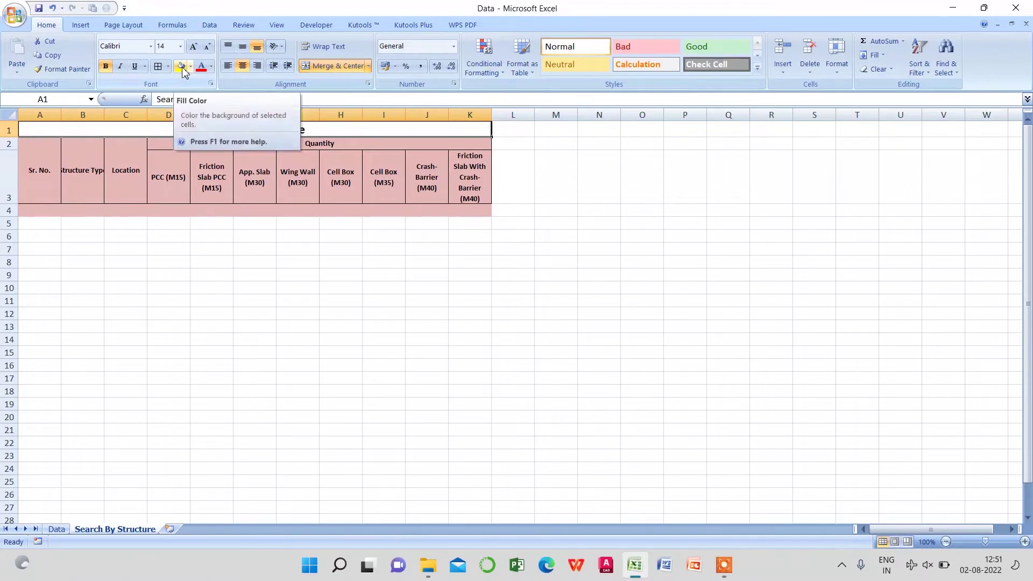
{"action": "left_click", "coordinate": [181, 66]}
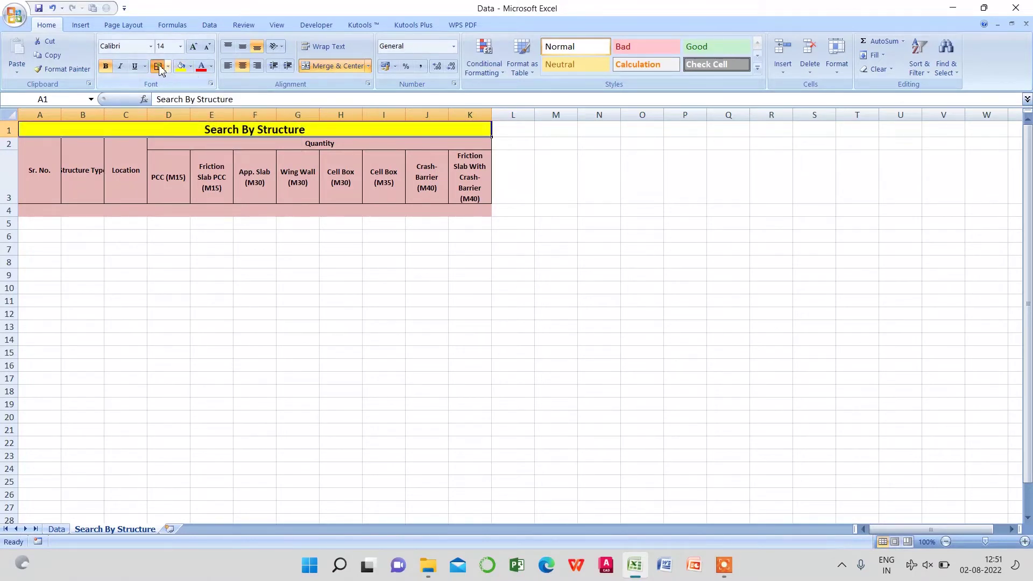
{"action": "left_click", "coordinate": [310, 284]}
Widen column B so the Structure Type header fits.
{"action": "left_click", "coordinate": [51, 226]}
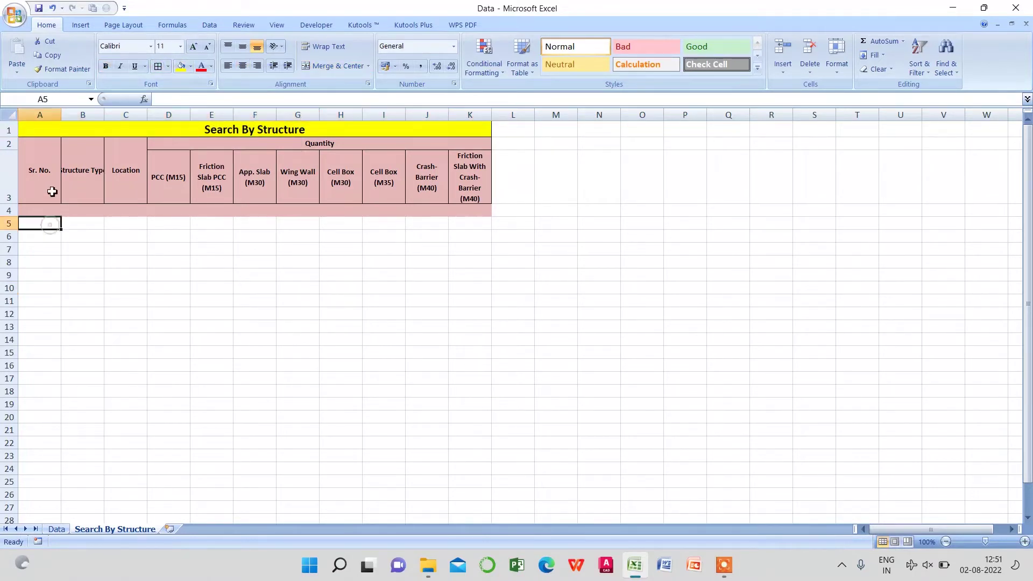
{"action": "left_click", "coordinate": [53, 188]}
{"action": "left_click_drag", "start_coordinate": [104, 115], "coordinate": [133, 118]}
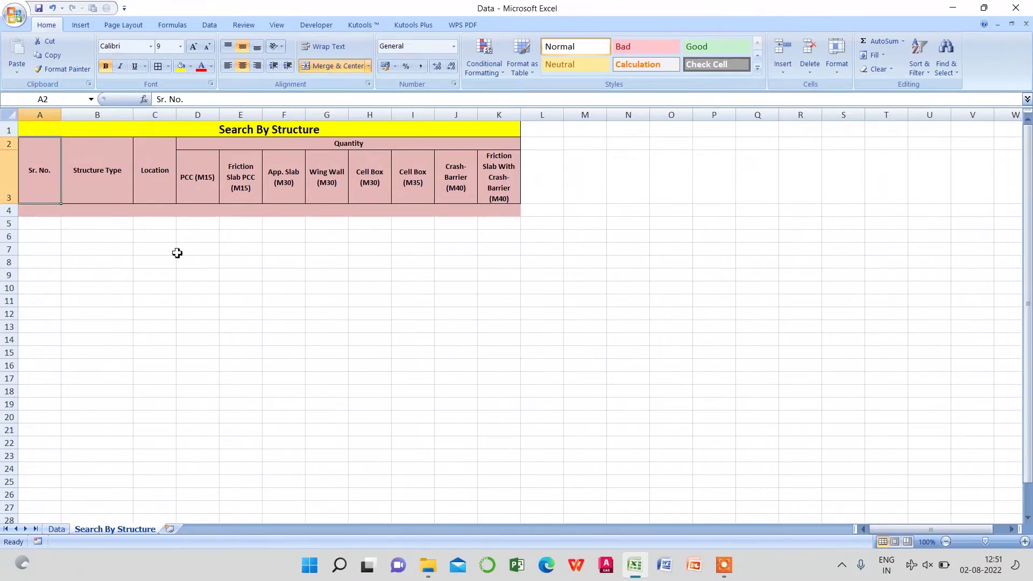
{"action": "left_click", "coordinate": [173, 250]}
Enter the label 'Search Here-->' in A4 and widen column A to fit it.
{"action": "left_click", "coordinate": [50, 211]}
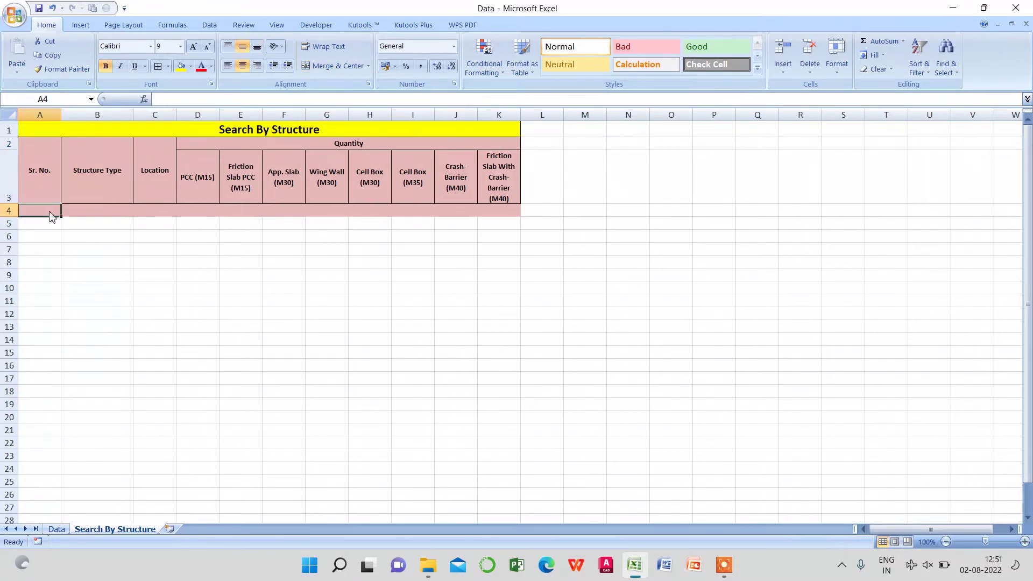
{"action": "type", "text": "Search "}
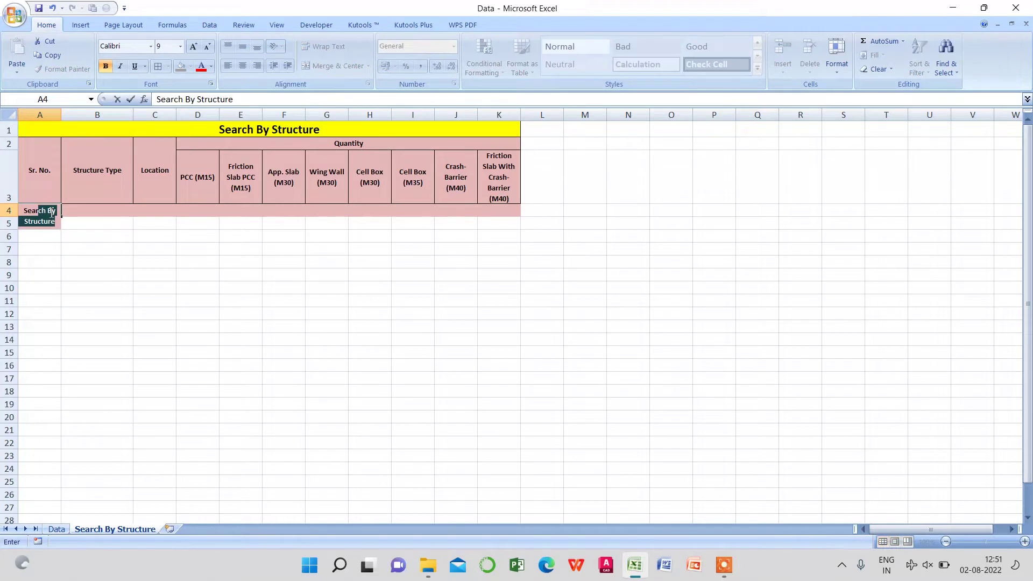
{"action": "type", "text": "He"}
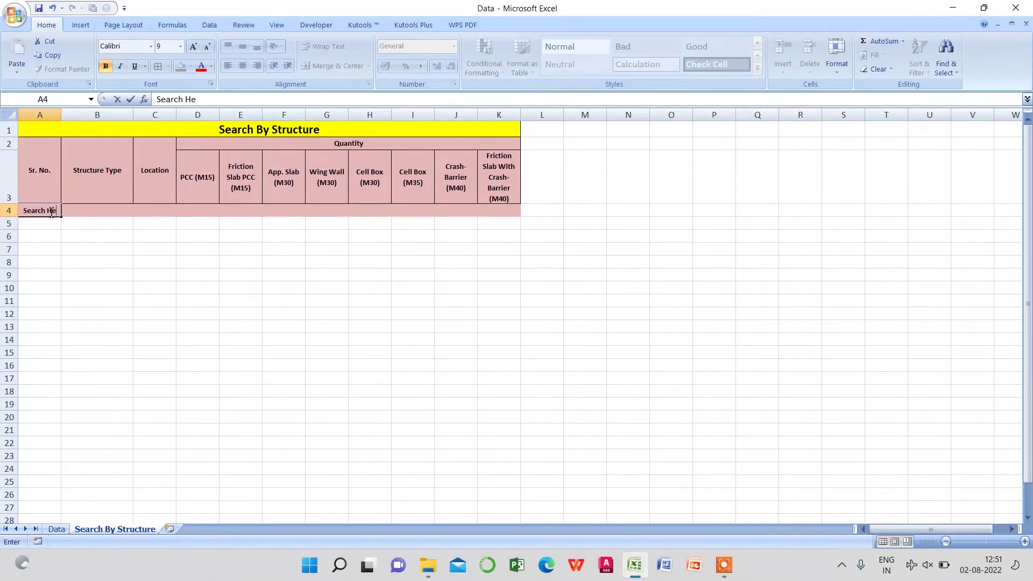
{"action": "type", "text": "re-->"}
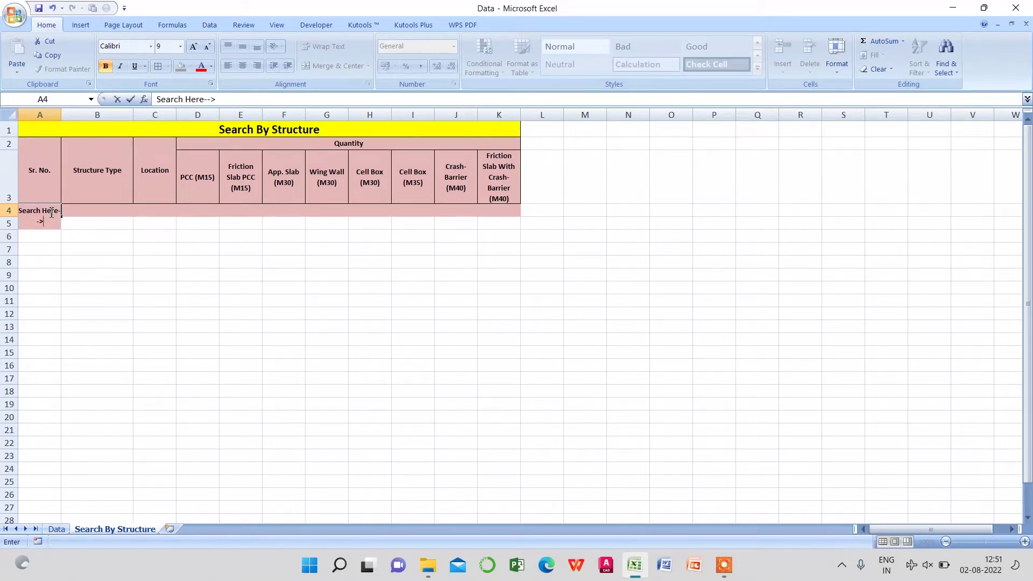
{"action": "key", "text": "Return"}
{"action": "left_click_drag", "start_coordinate": [61, 115], "coordinate": [70, 115]}
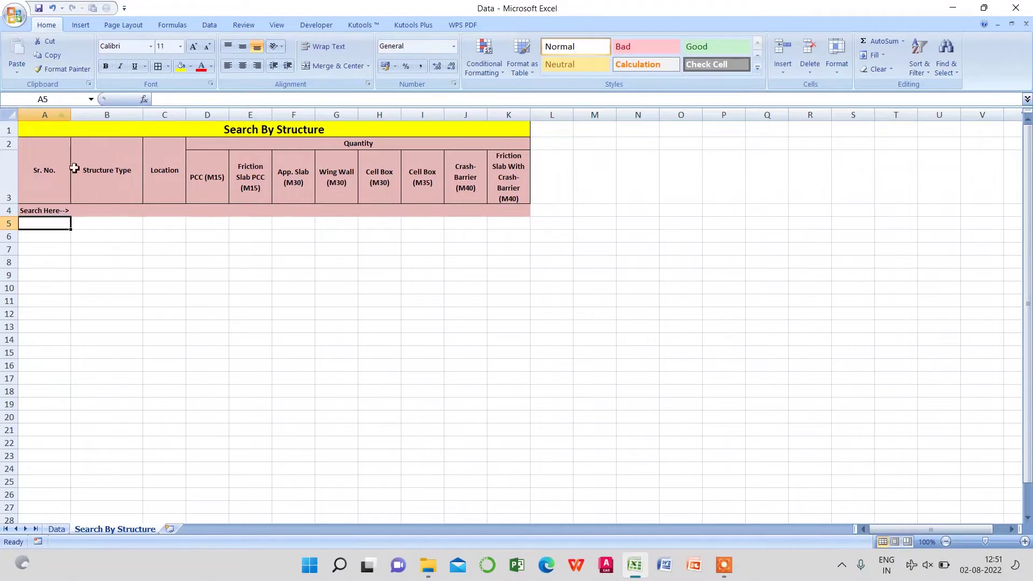
{"action": "left_click", "coordinate": [149, 273]}
{"action": "left_click", "coordinate": [118, 213]}
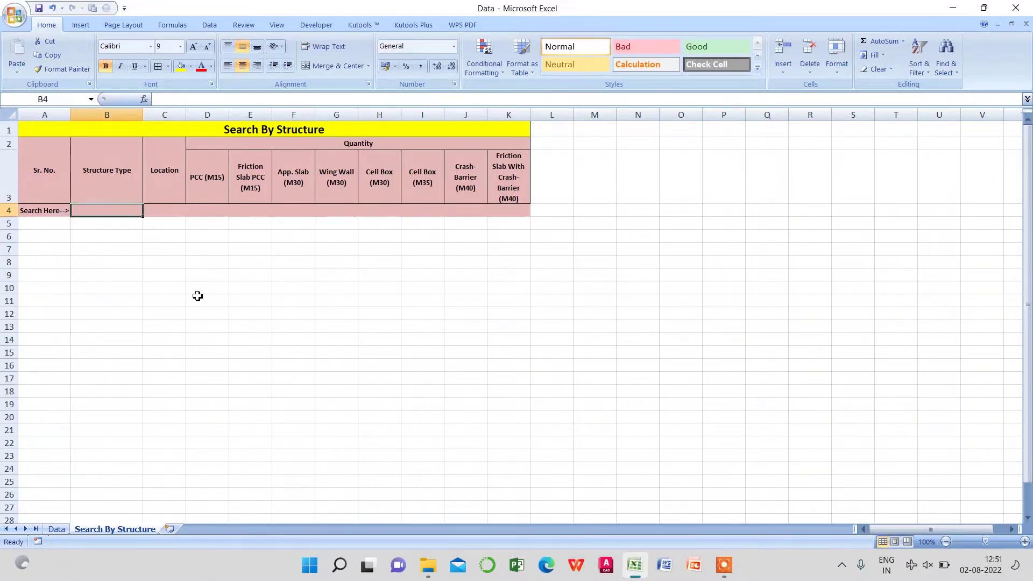
{"action": "left_click", "coordinate": [258, 290]}
{"action": "left_click", "coordinate": [56, 223]}
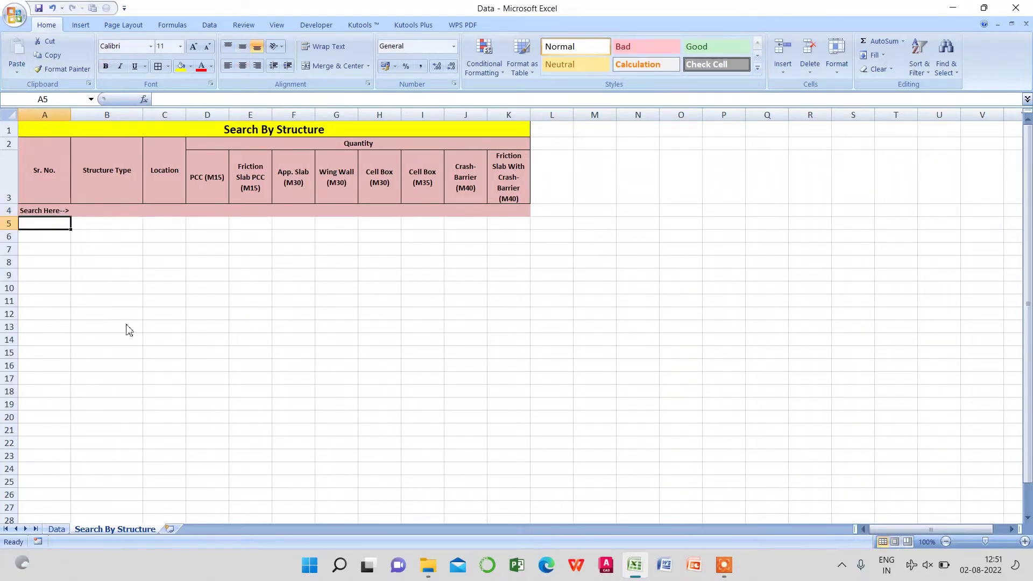
In Data!A4 enter =SEARCH('Search By Structure'!$B$4,Data!B4), which returns 1.
{"action": "left_click", "coordinate": [58, 529]}
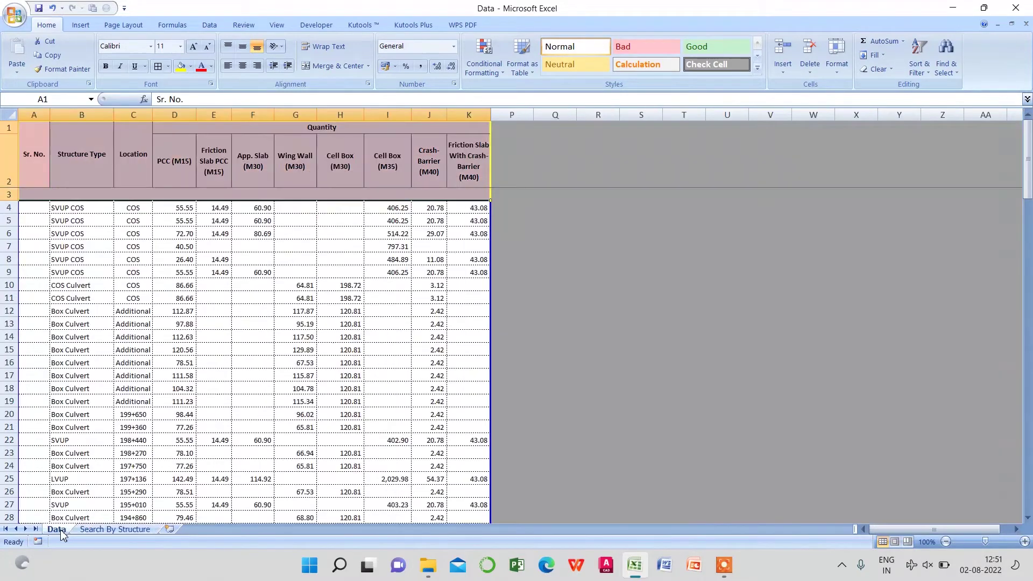
{"action": "left_click", "coordinate": [171, 272]}
{"action": "left_click", "coordinate": [26, 209]}
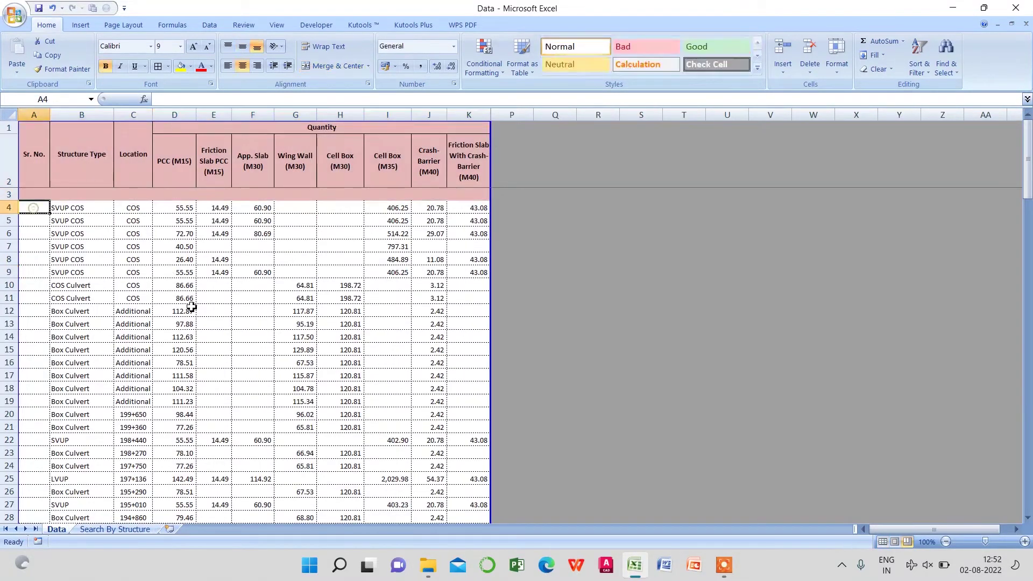
{"action": "type", "text": "+se"}
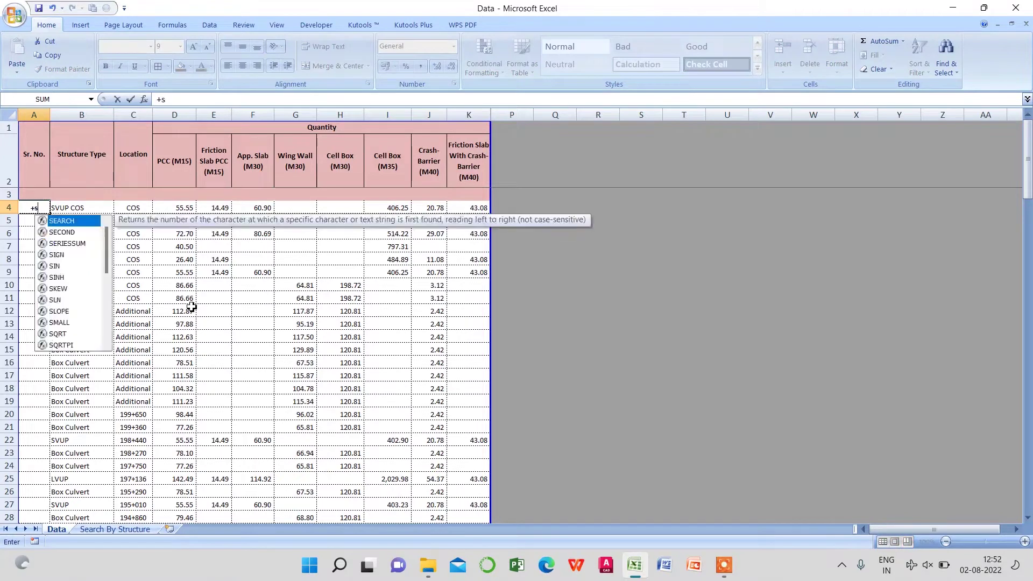
{"action": "type", "text": "arch"}
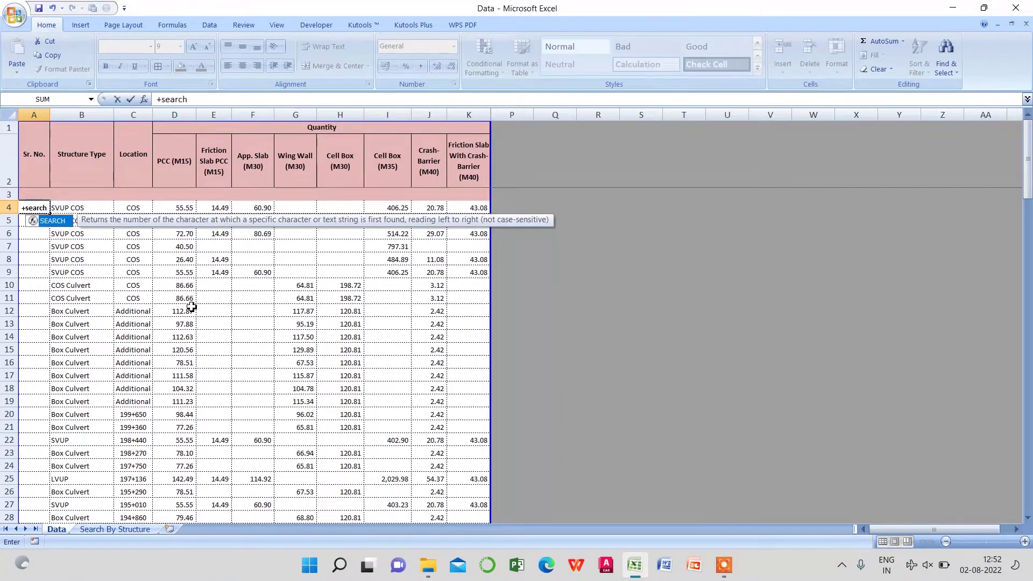
{"action": "type", "text": "("}
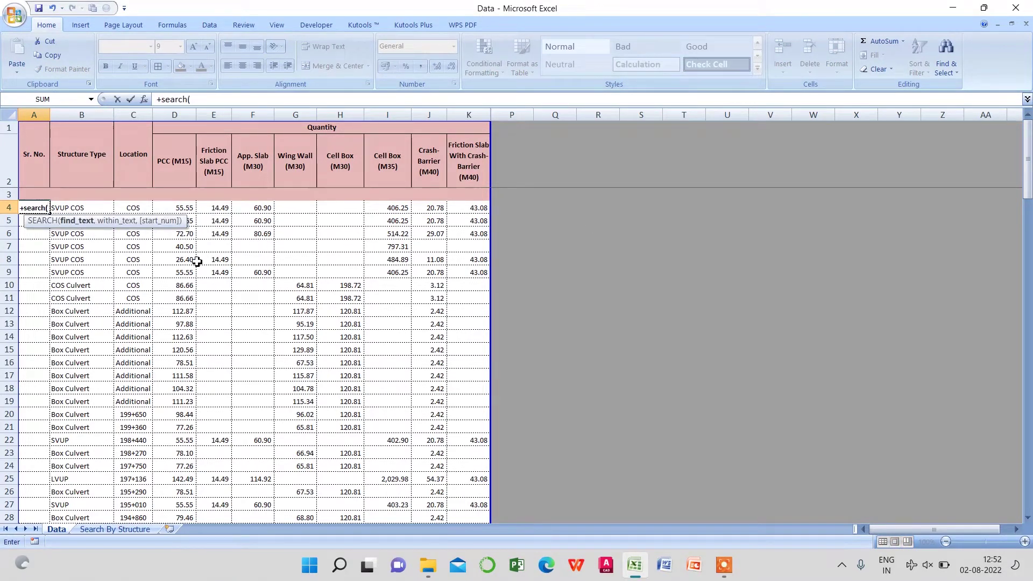
{"action": "left_click", "coordinate": [115, 529]}
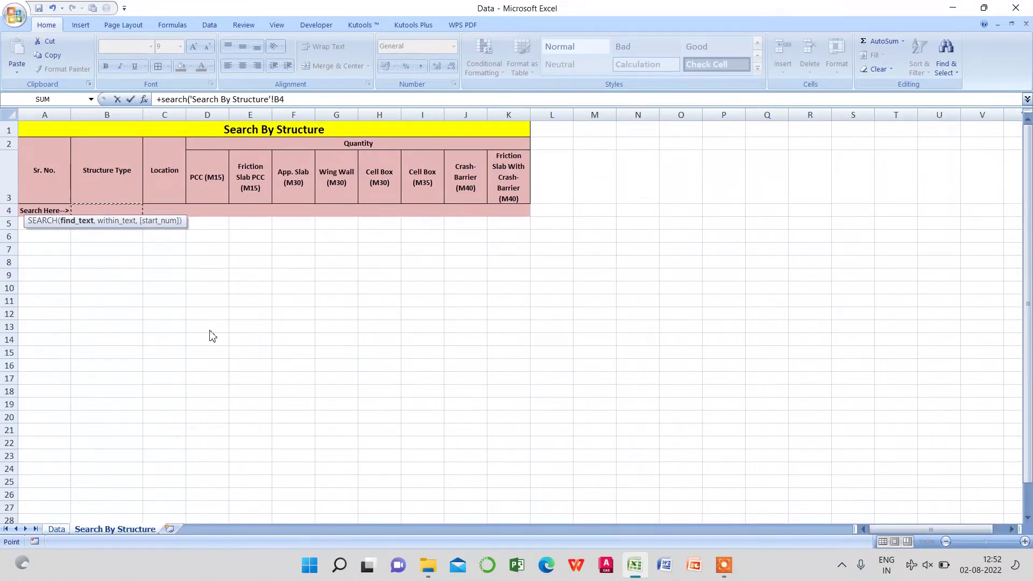
{"action": "key", "text": "F4"}
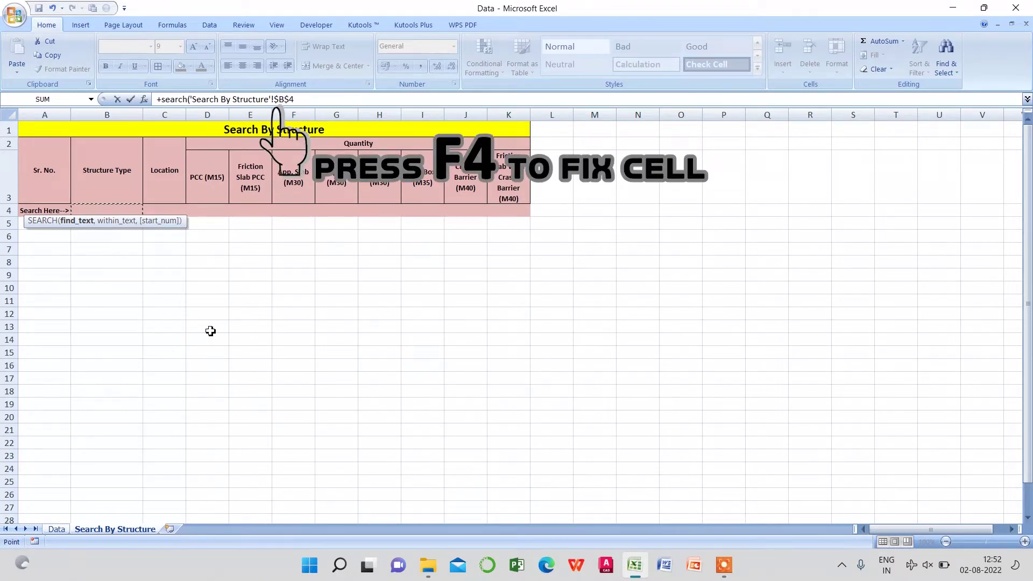
{"action": "type", "text": ","}
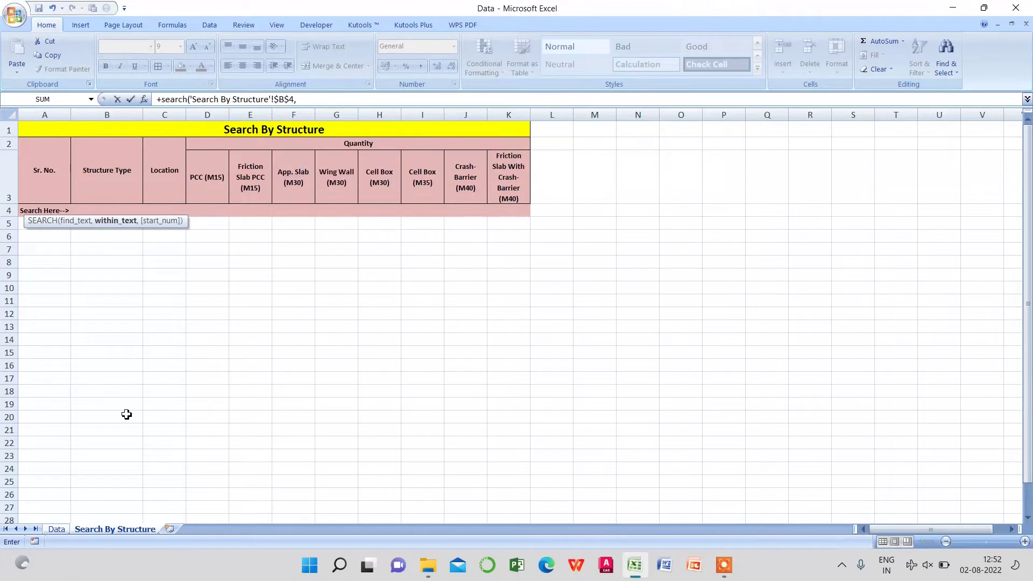
{"action": "left_click", "coordinate": [57, 529]}
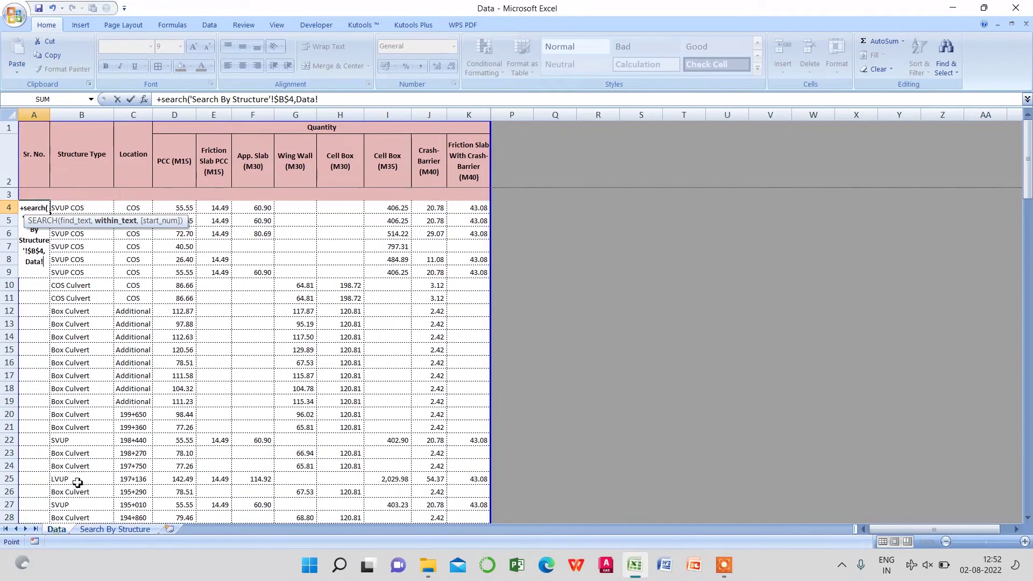
{"action": "left_click", "coordinate": [92, 209]}
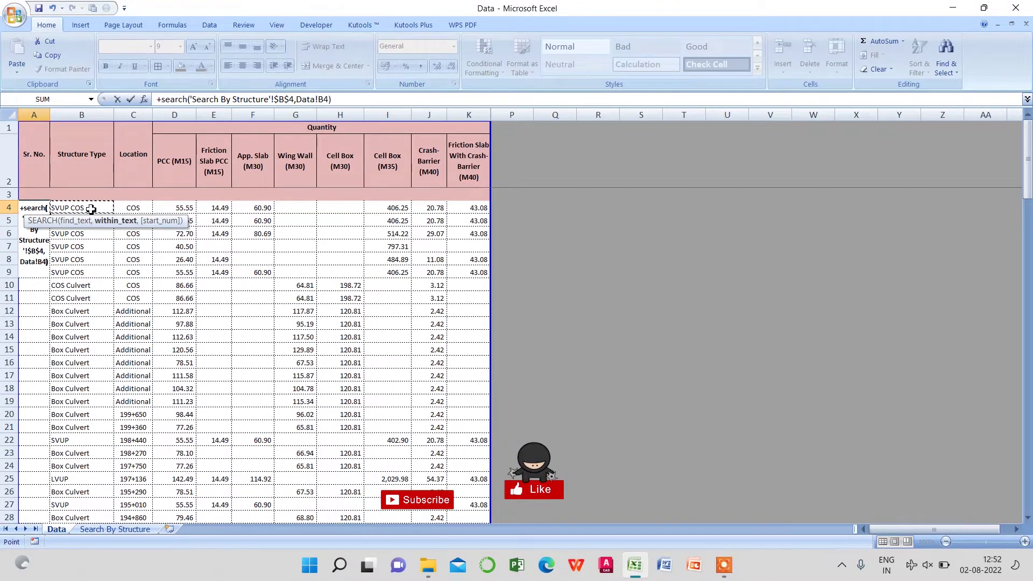
{"action": "key", "text": "Return"}
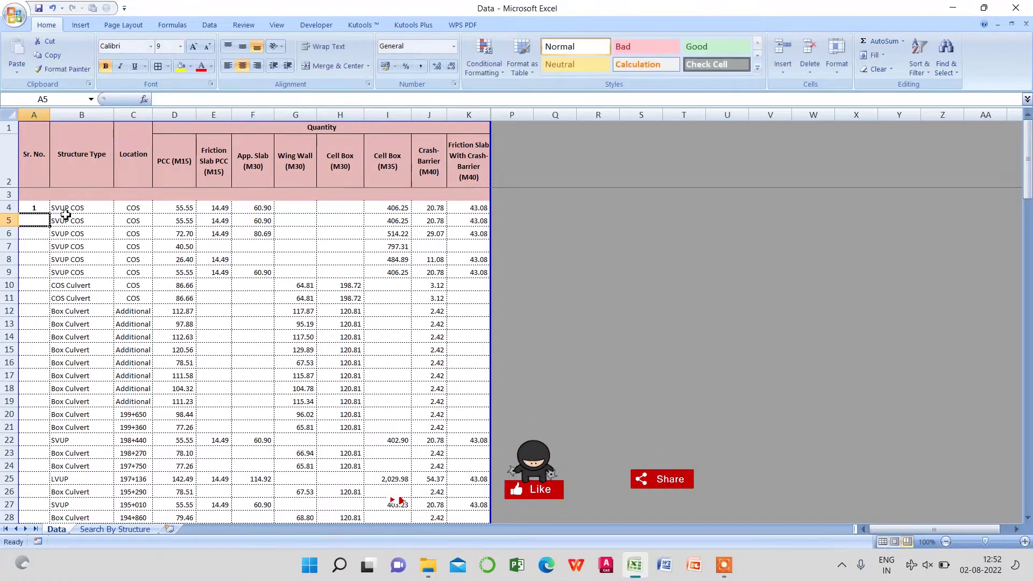
{"action": "left_click", "coordinate": [40, 208]}
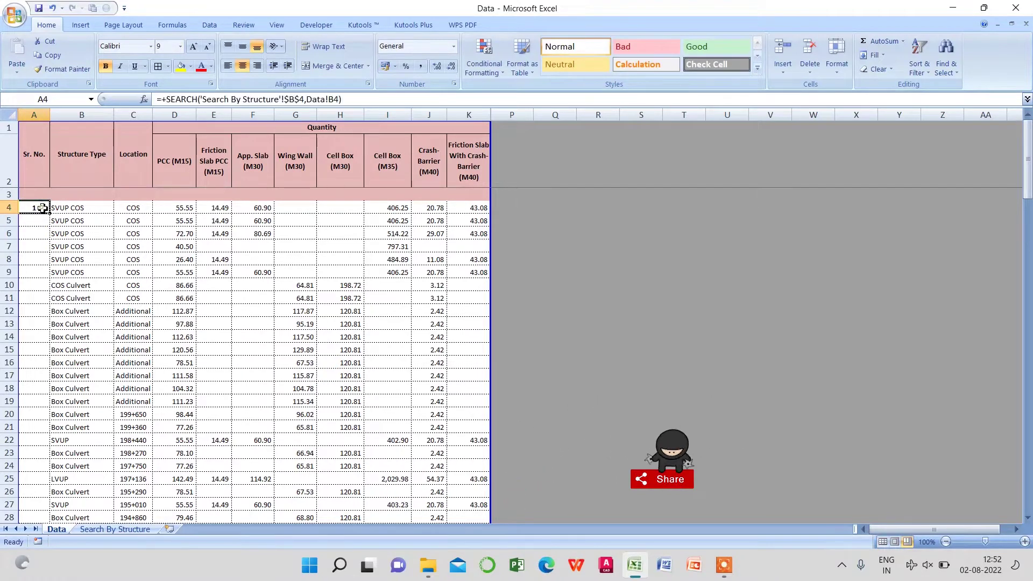
Rewrite Data!A4 as =ISNUMBER(SEARCH('Search By Structure'!$B$4,Data!B4)), now showing TRUE.
{"action": "left_click", "coordinate": [165, 99]}
{"action": "key", "text": "BackSpace"}
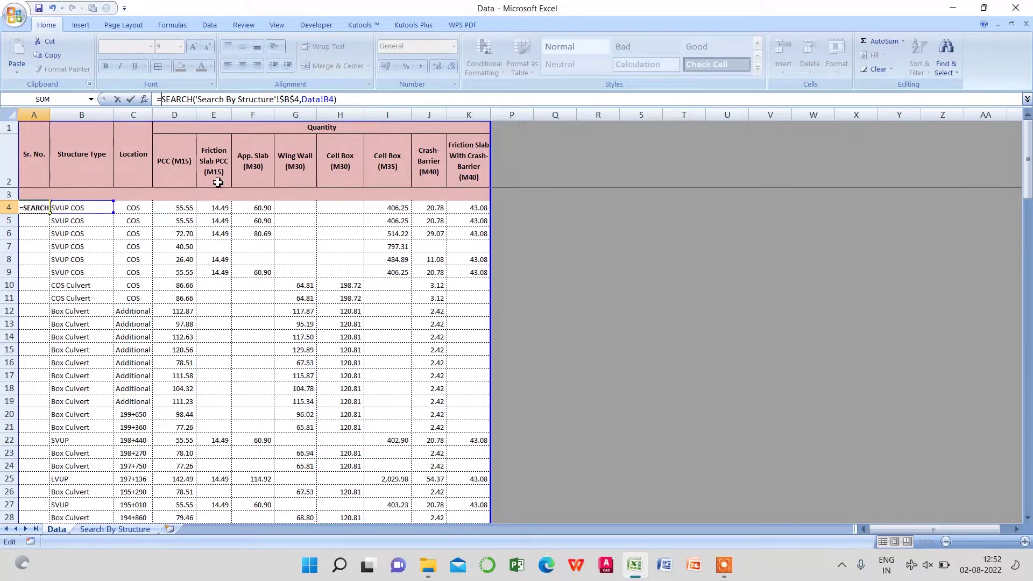
{"action": "type", "text": "is"}
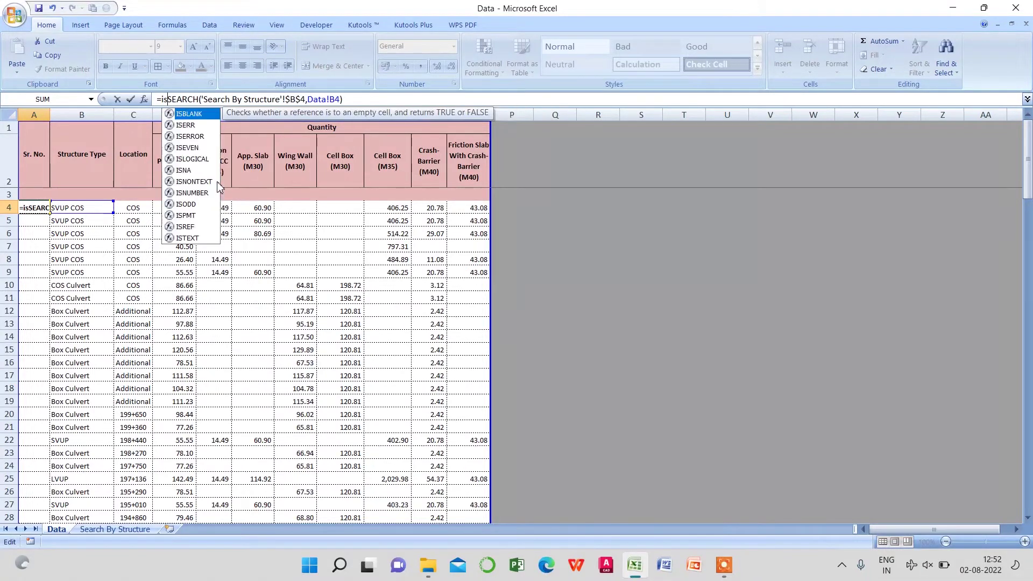
{"action": "type", "text": "nu"}
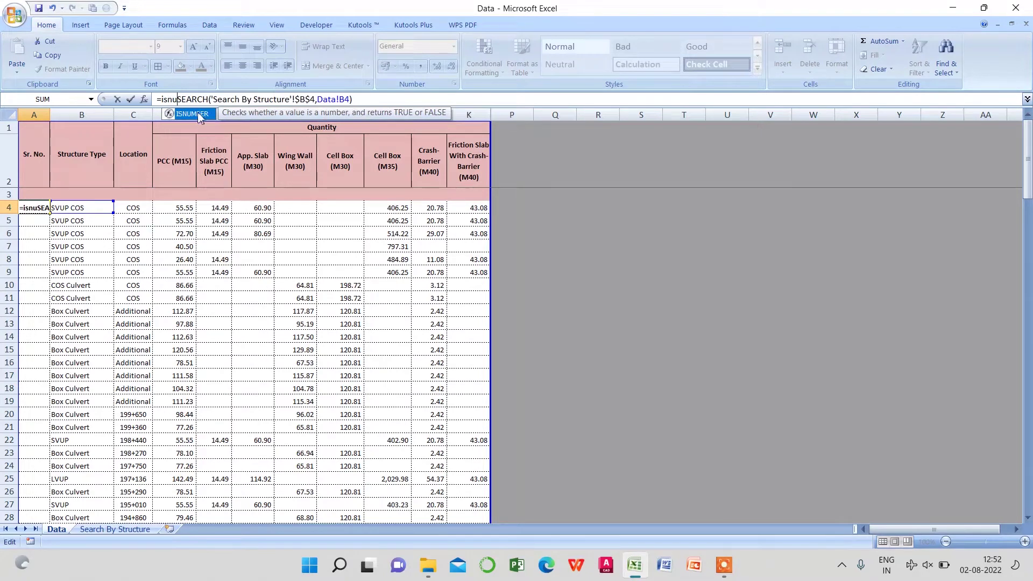
{"action": "double_click", "coordinate": [199, 114]}
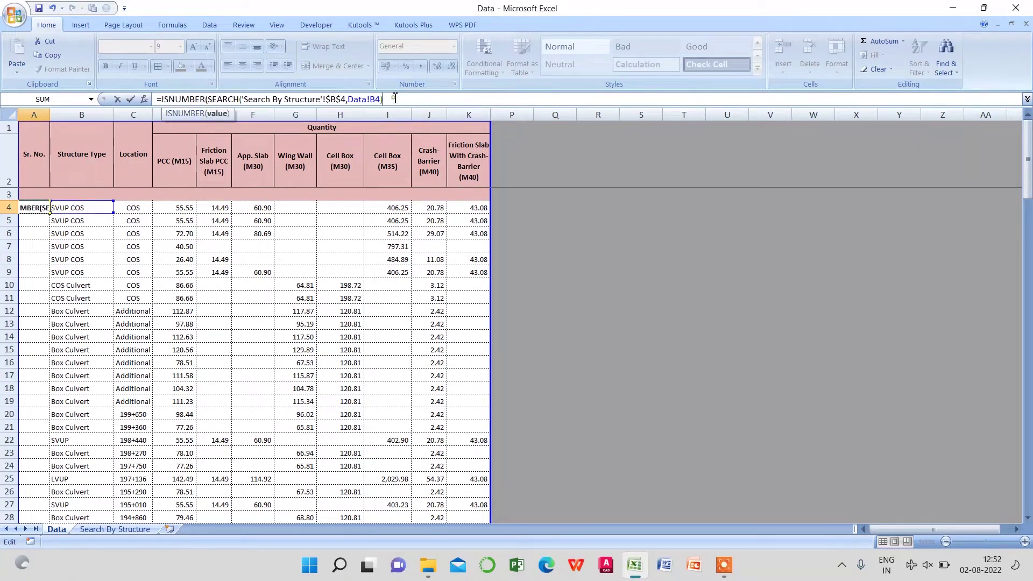
{"action": "type", "text": ","}
{"action": "key", "text": "BackSpace"}
{"action": "key", "text": "Return"}
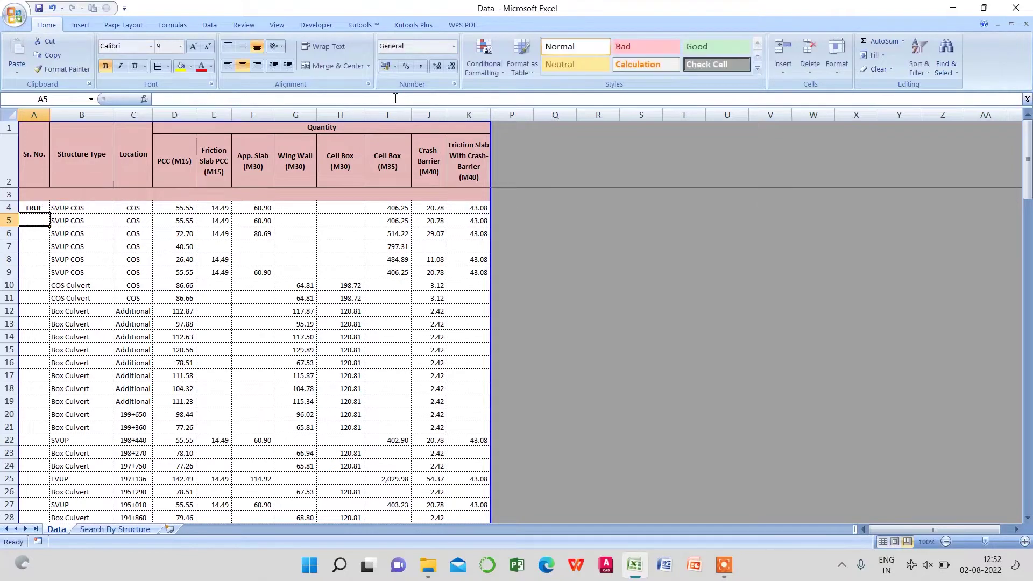
Change Data!A4 to =IF(ISNUMBER(SEARCH(...)),MAX($A$3:A3)+1,0) to number matches.
{"action": "left_click", "coordinate": [31, 208]}
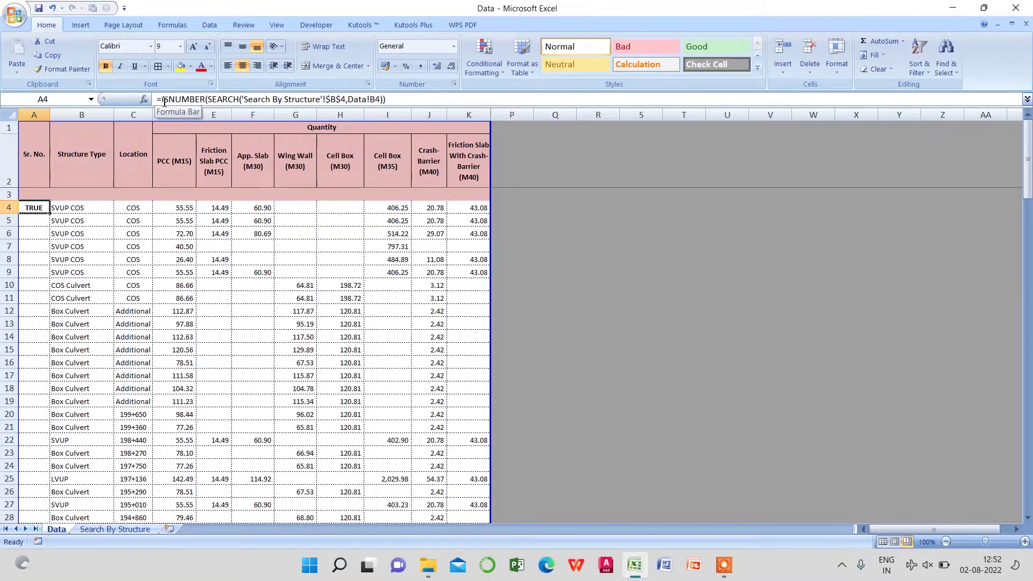
{"action": "left_click", "coordinate": [164, 101]}
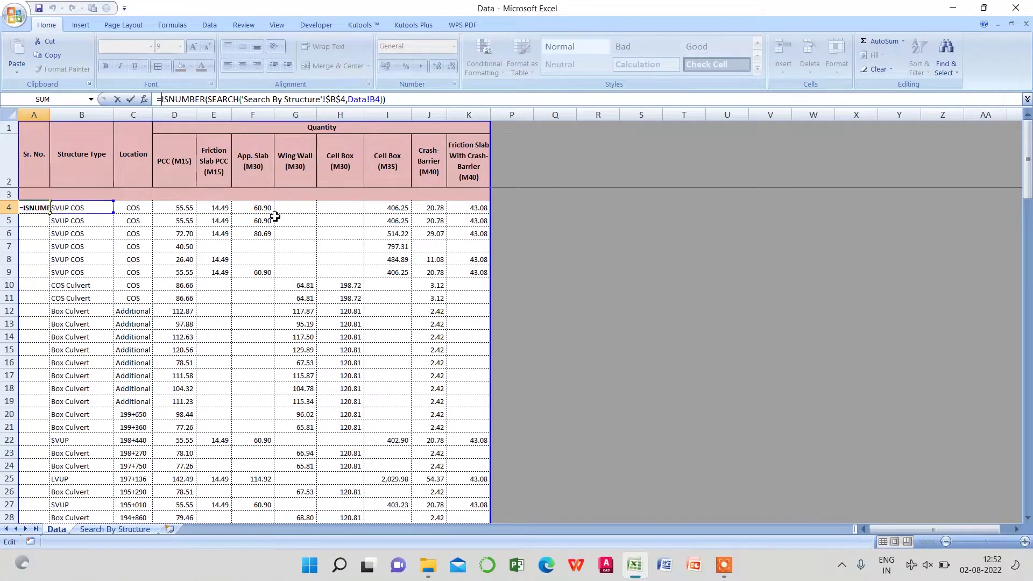
{"action": "type", "text": "if("}
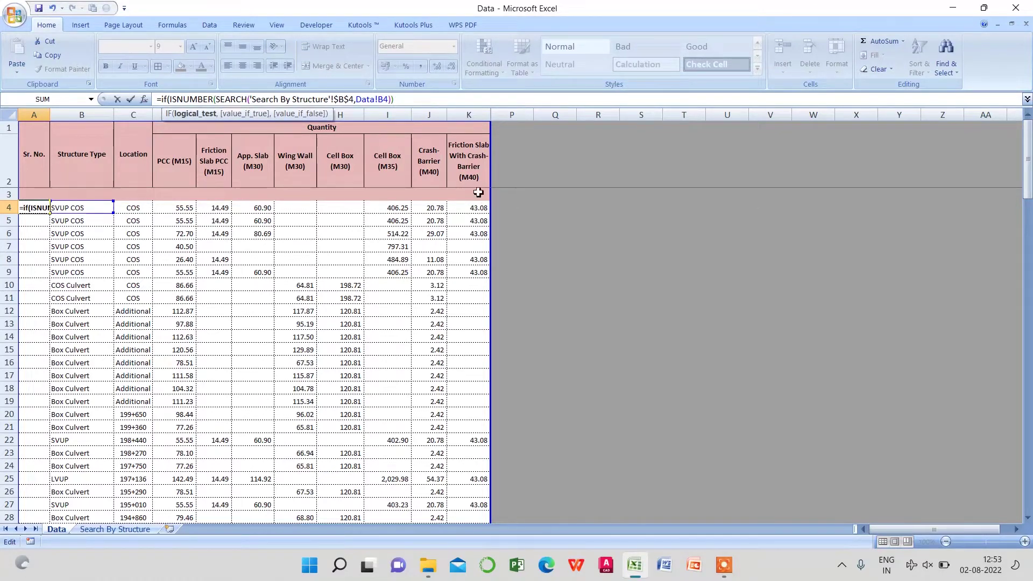
{"action": "type", "text": ","}
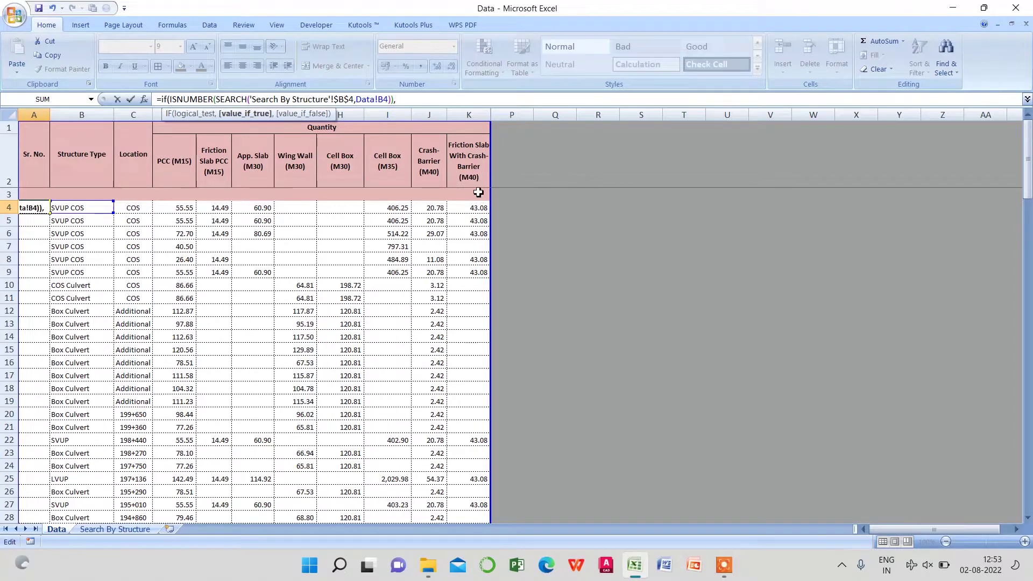
{"action": "type", "text": "max"}
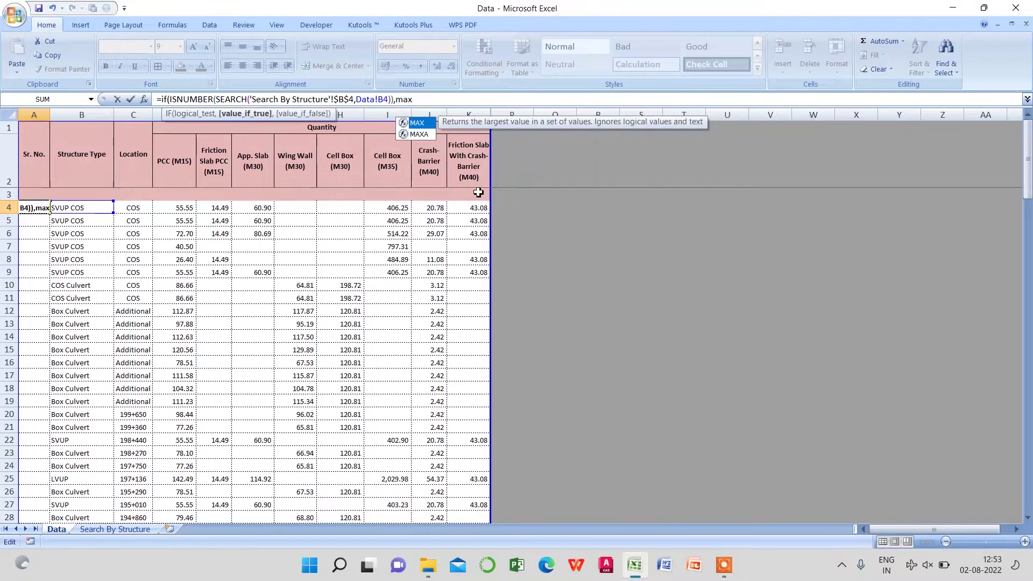
{"action": "type", "text": "("}
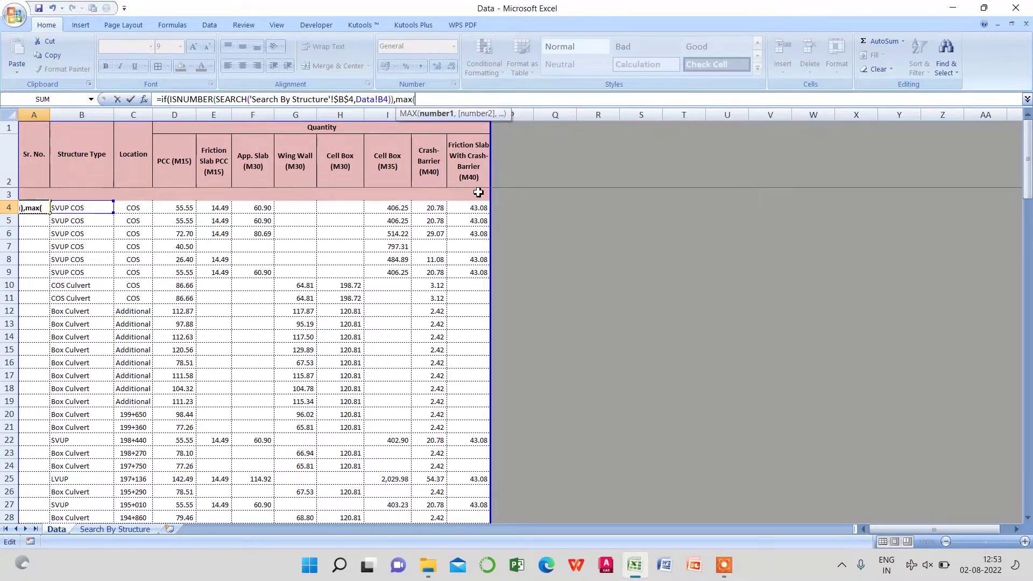
{"action": "left_click", "coordinate": [42, 196]}
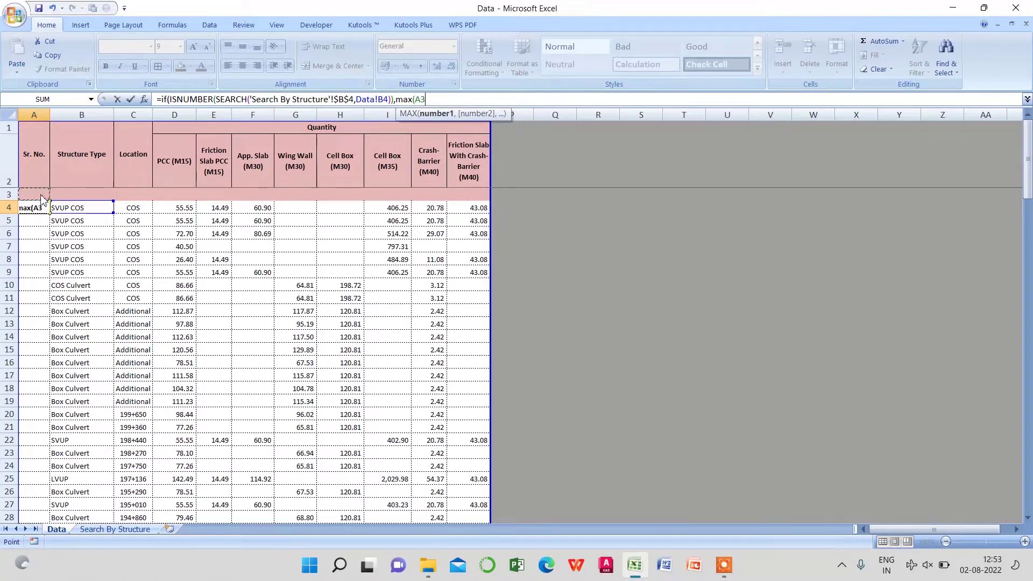
{"action": "key", "text": "F8"}
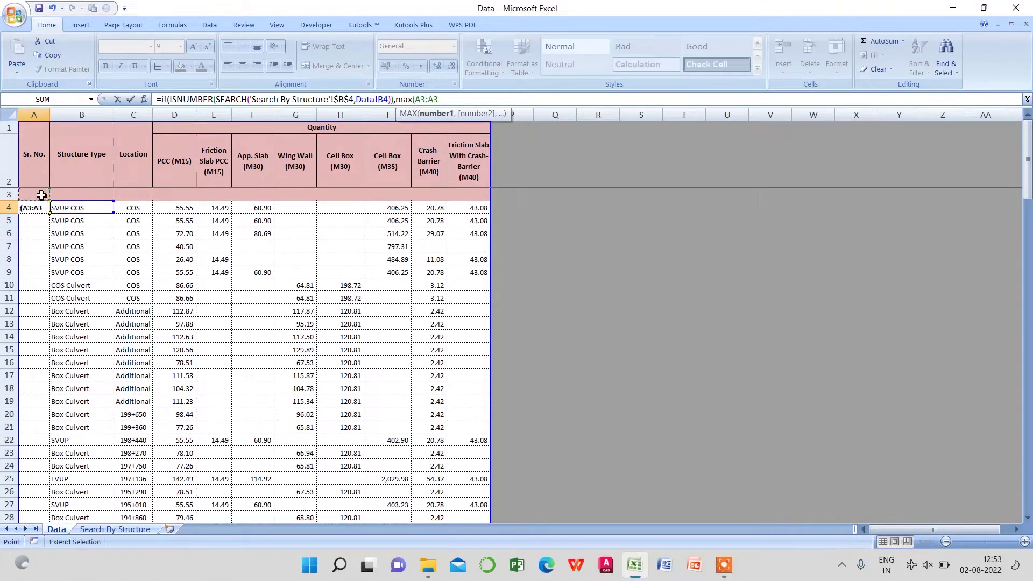
{"action": "left_click", "coordinate": [421, 100]}
{"action": "key", "text": "F4"}
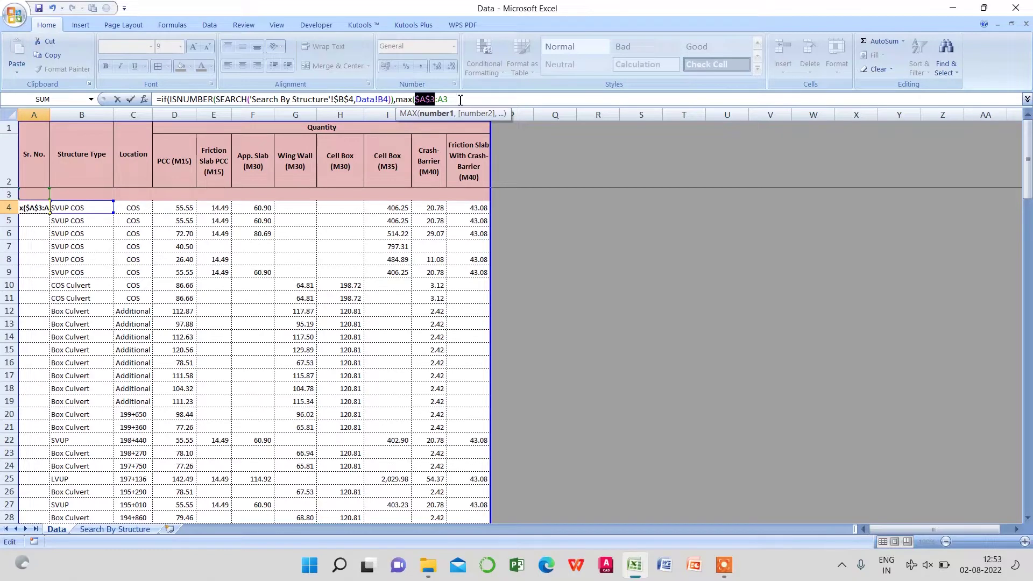
{"action": "left_click", "coordinate": [461, 100]}
{"action": "type", "text": "+"}
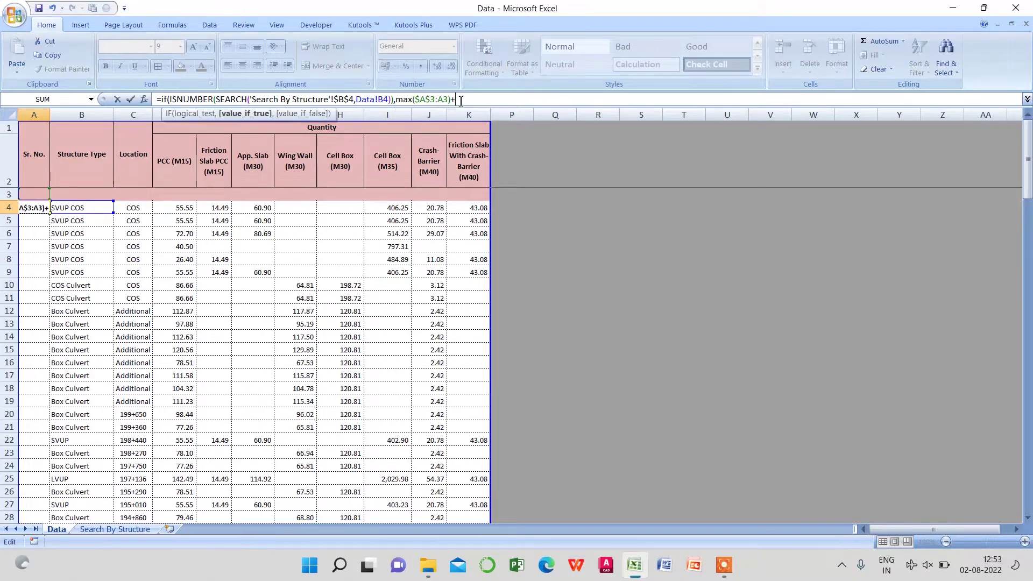
{"action": "type", "text": "1"}
{"action": "type", "text": ",0"}
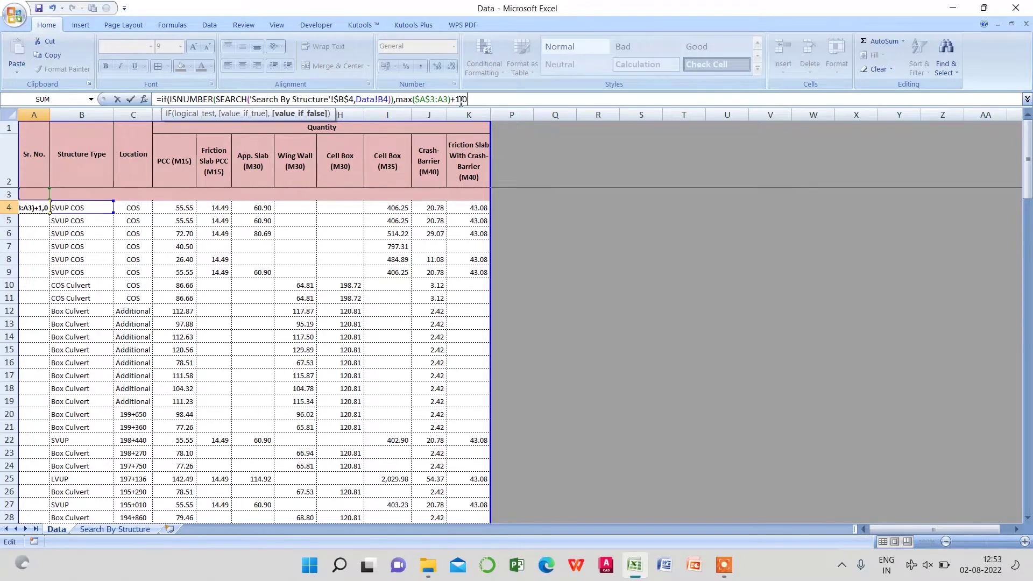
{"action": "type", "text": ")"}
{"action": "key", "text": "Return"}
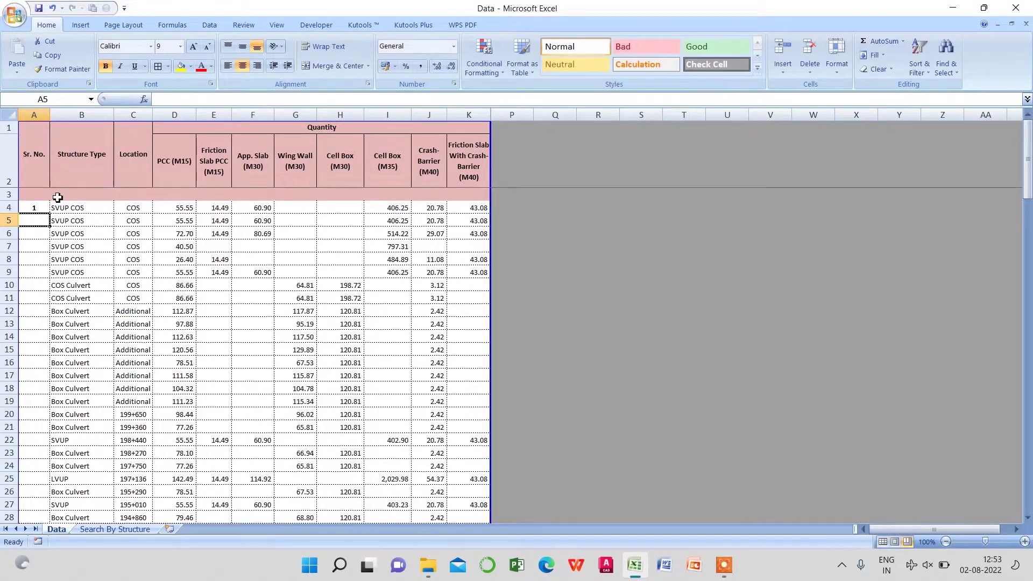
Fill the A4 serial formula down to row 129 and check the Box Culvert rows 12 and 17.
{"action": "left_click", "coordinate": [40, 206]}
{"action": "left_click_drag", "start_coordinate": [51, 213], "coordinate": [46, 504]}
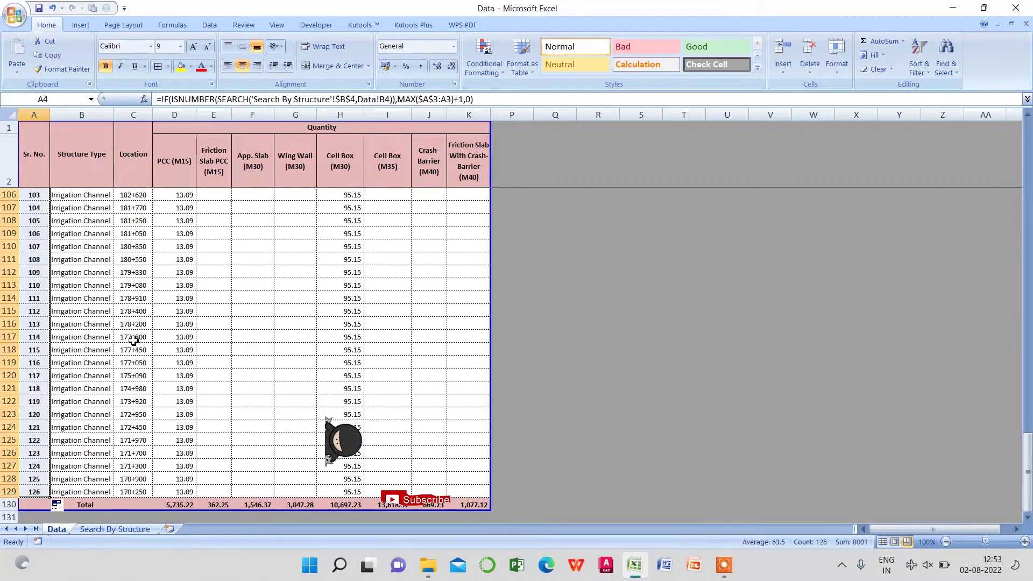
{"action": "scroll", "coordinate": [143, 323], "scroll_direction": "up", "scroll_amount": 6}
{"action": "scroll", "coordinate": [143, 335], "scroll_direction": "up", "scroll_amount": 13}
{"action": "scroll", "coordinate": [148, 340], "scroll_direction": "up", "scroll_amount": 5}
{"action": "scroll", "coordinate": [148, 336], "scroll_direction": "up", "scroll_amount": 10}
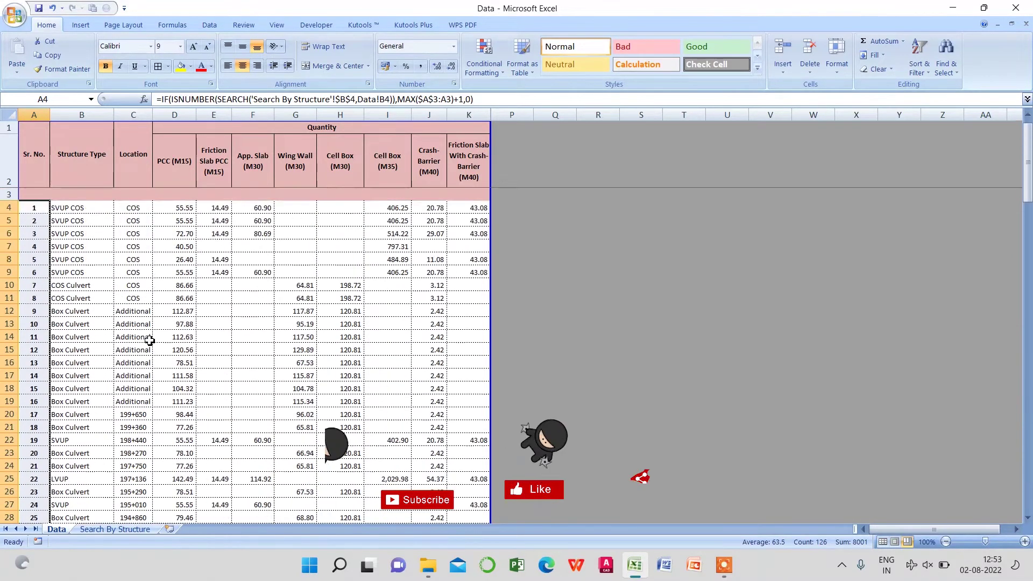
{"action": "left_click", "coordinate": [79, 311]}
{"action": "left_click", "coordinate": [93, 375]}
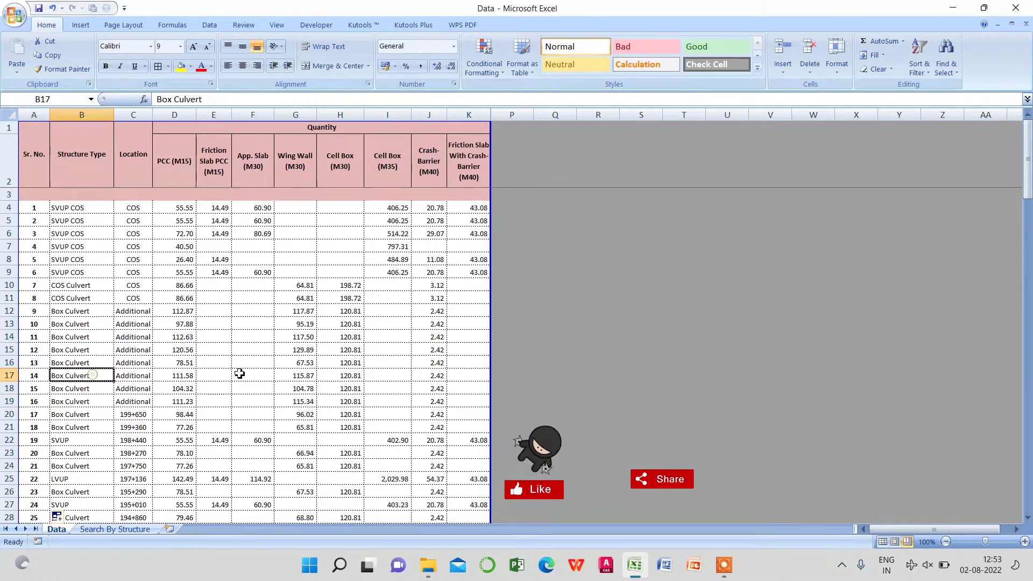
{"action": "left_click", "coordinate": [122, 530]}
{"action": "left_click", "coordinate": [183, 290]}
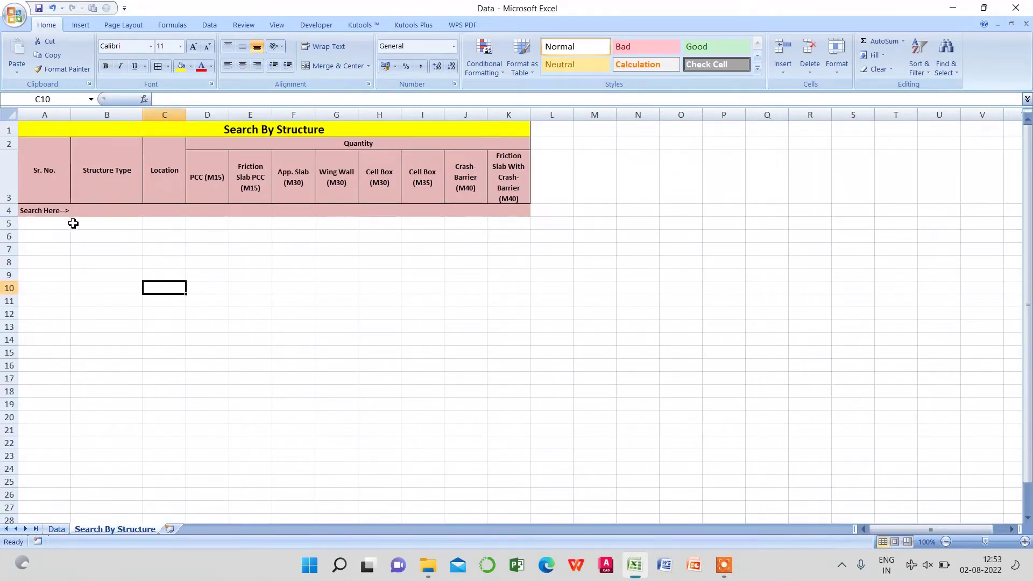
Enter =+ROWS(Data!$B$4:B4) in B5 of the Search By Structure sheet.
{"action": "left_click", "coordinate": [102, 222]}
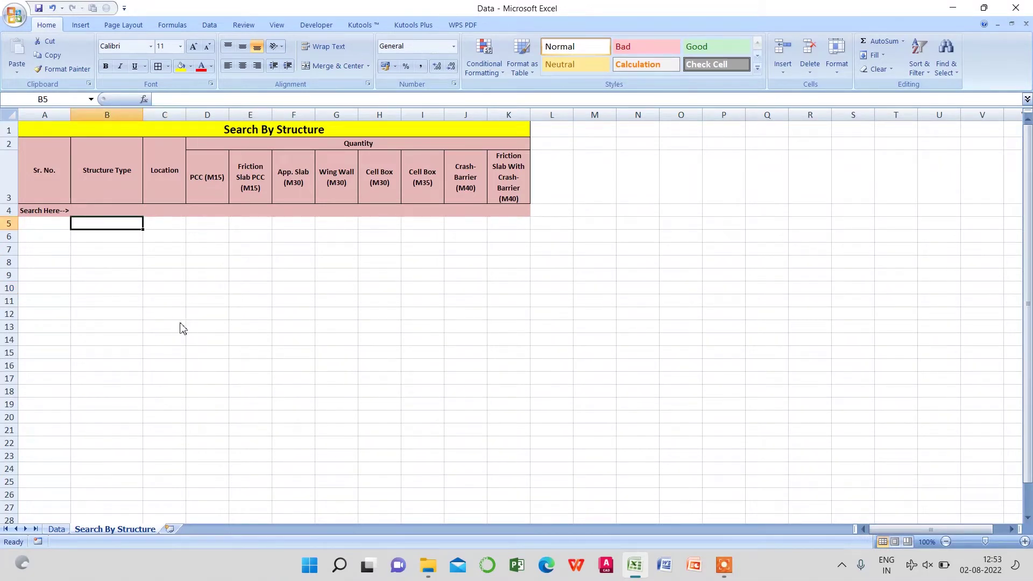
{"action": "type", "text": "+ro"}
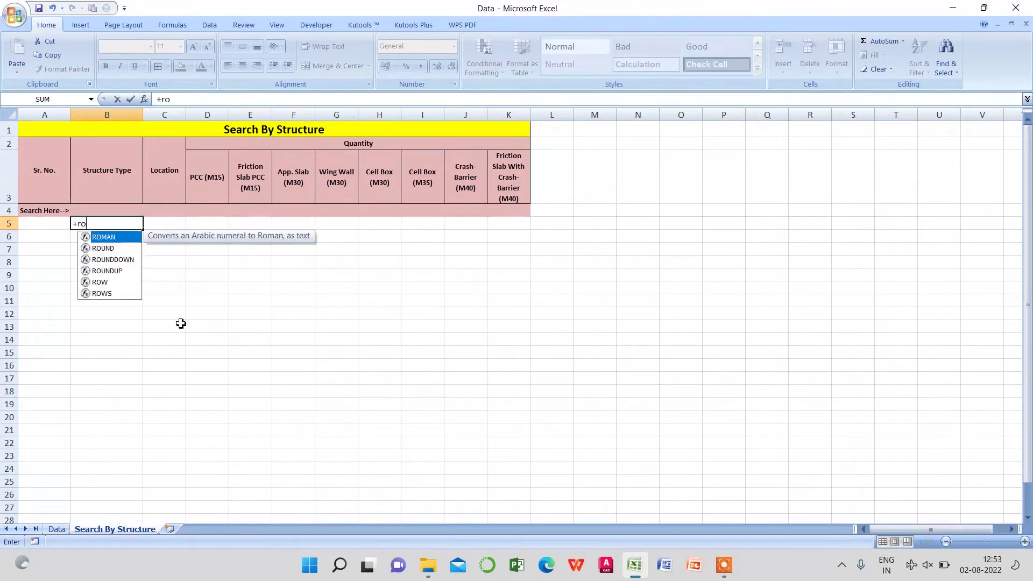
{"action": "type", "text": "ws"}
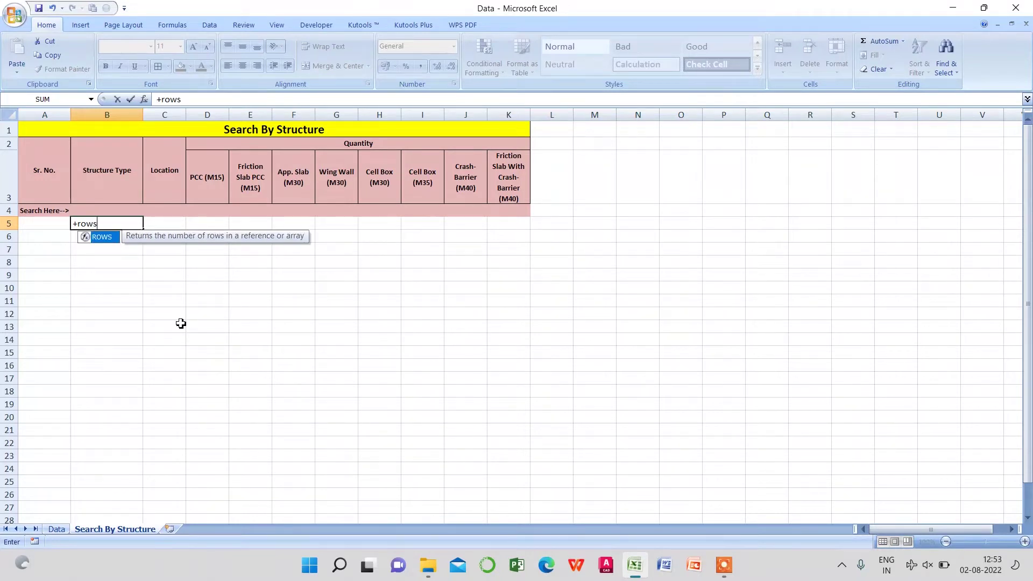
{"action": "type", "text": "("}
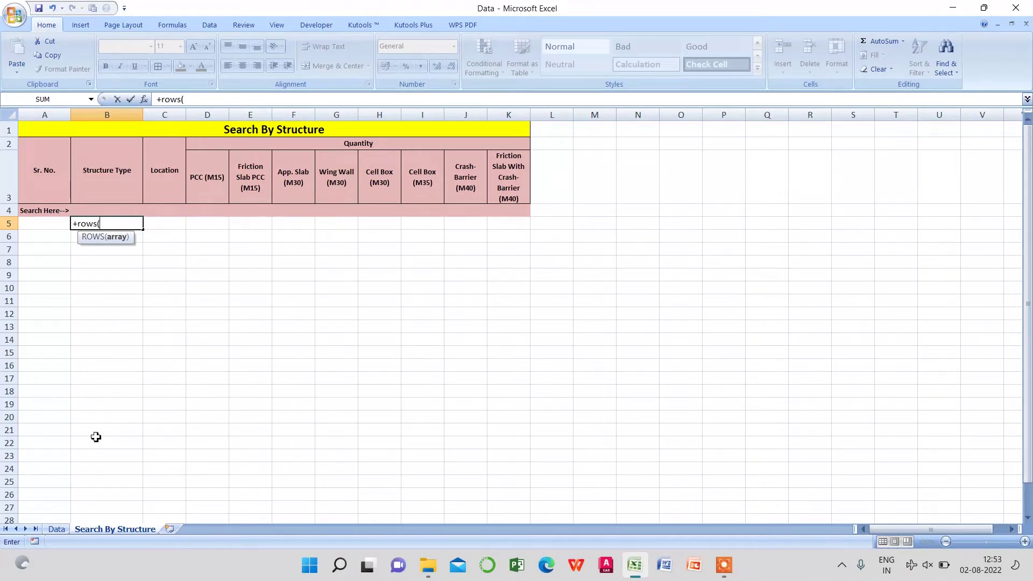
{"action": "left_click", "coordinate": [58, 529]}
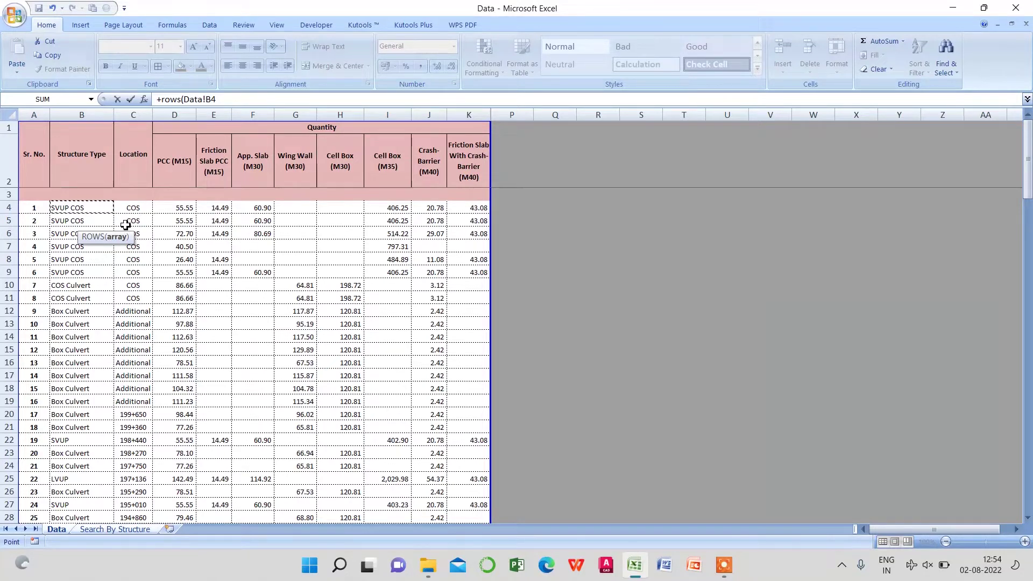
{"action": "key", "text": "F8"}
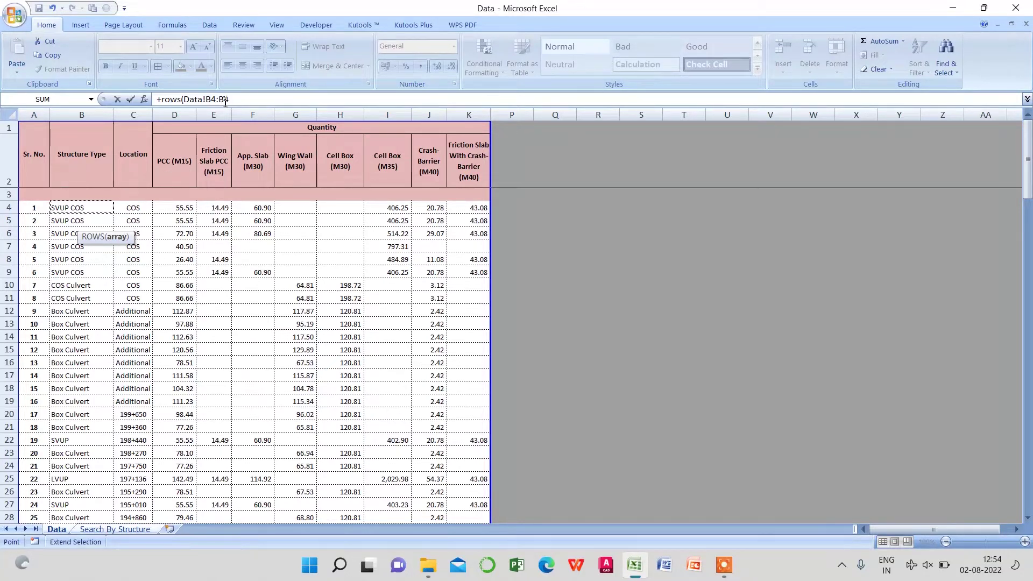
{"action": "left_click", "coordinate": [211, 99]}
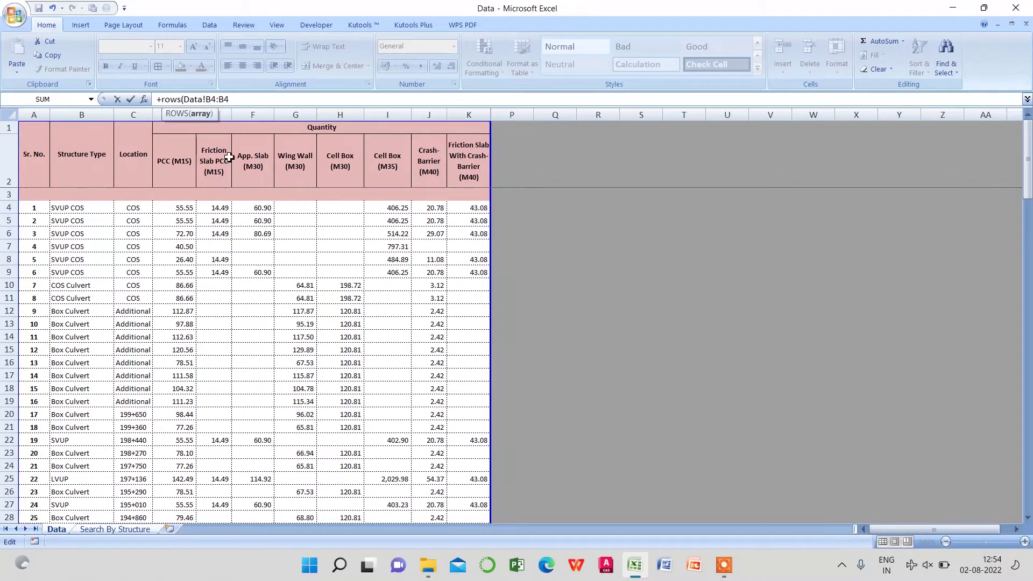
{"action": "key", "text": "F4"}
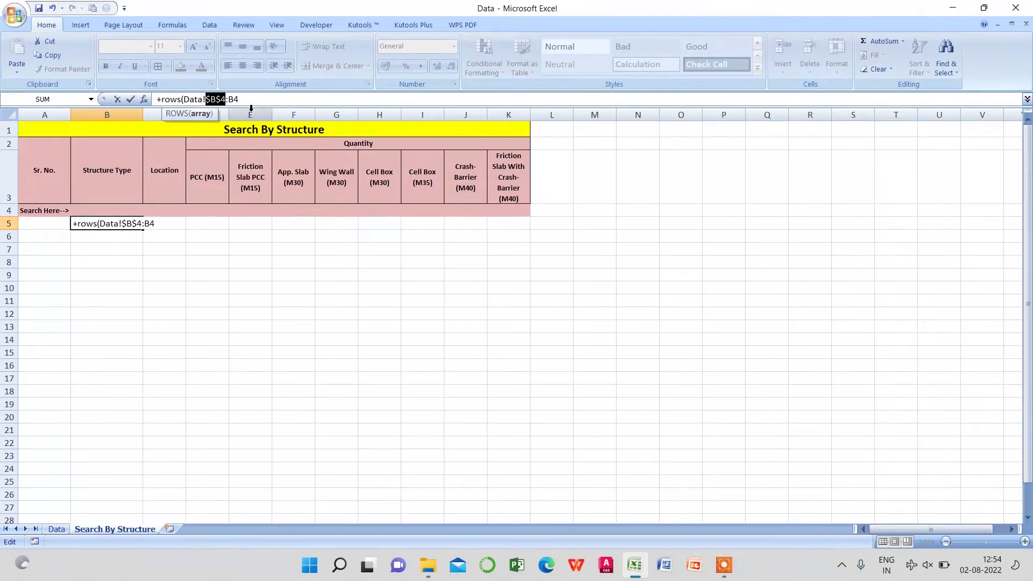
{"action": "left_click", "coordinate": [253, 99]}
{"action": "key", "text": "Return"}
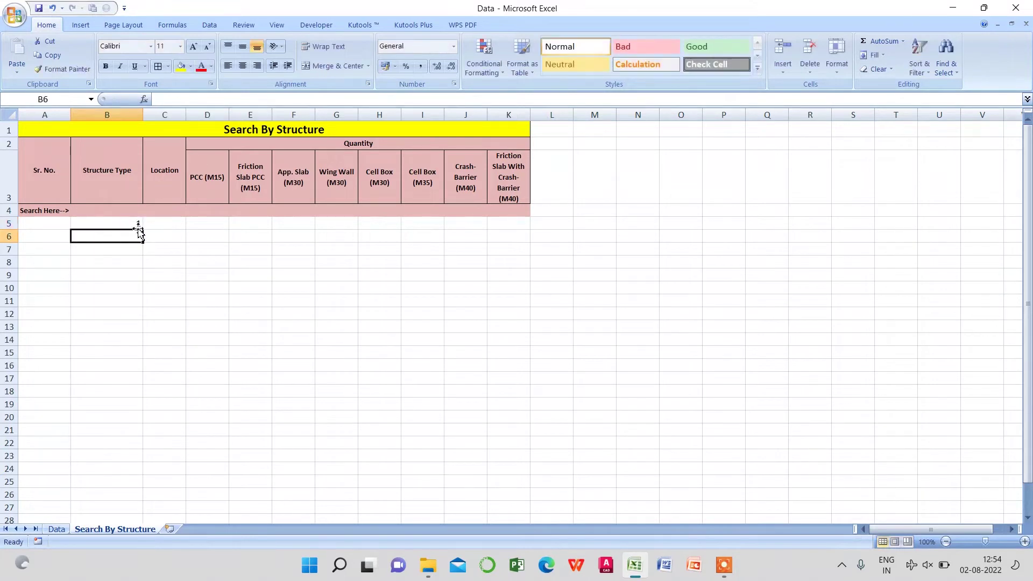
{"action": "left_click", "coordinate": [125, 224]}
Wrap B5's row count in a VLOOKUP against the table Data!$A$4:B129.
{"action": "left_click", "coordinate": [165, 99]}
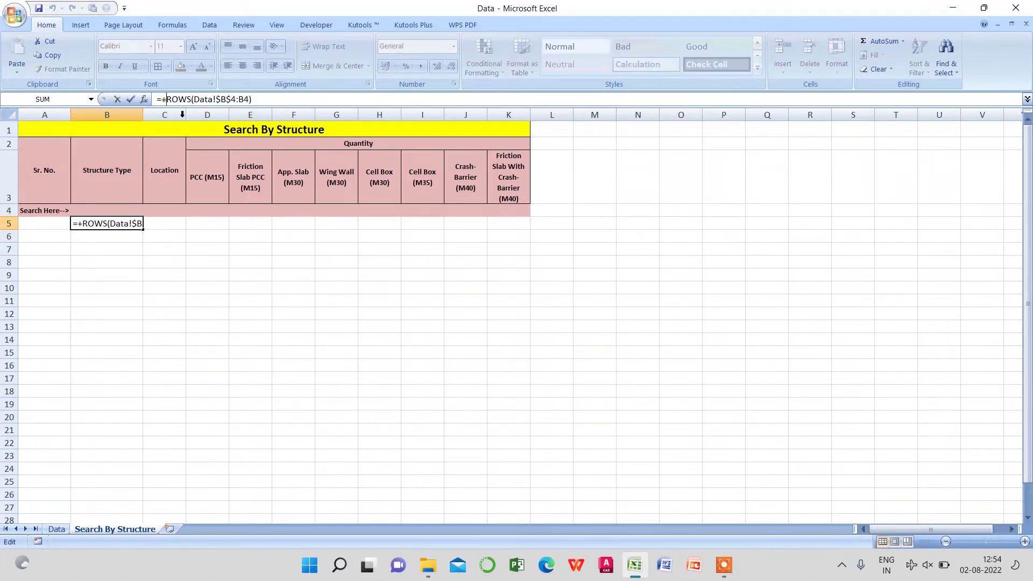
{"action": "key", "text": "BackSpace"}
{"action": "type", "text": "v"}
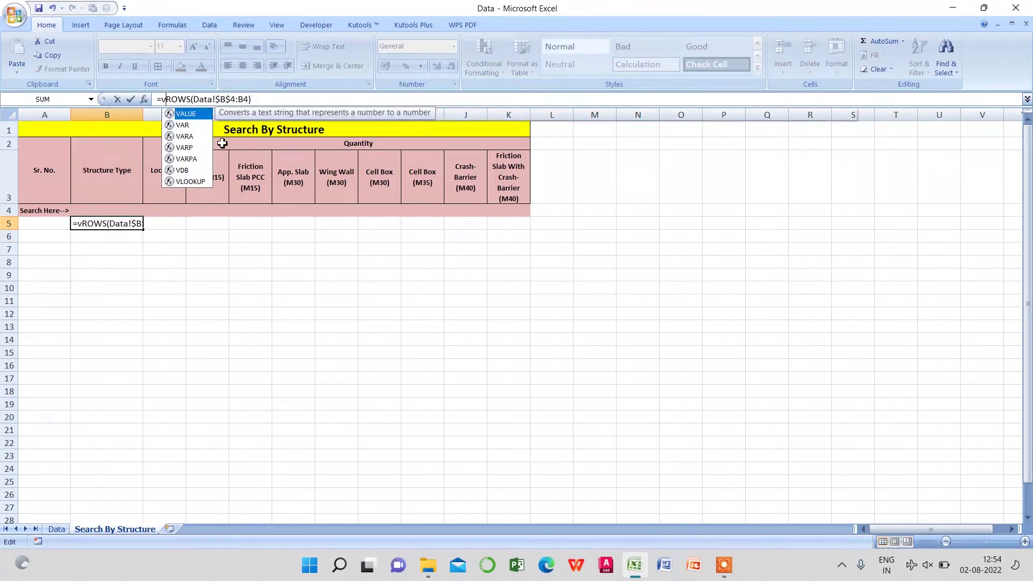
{"action": "type", "text": "loo"}
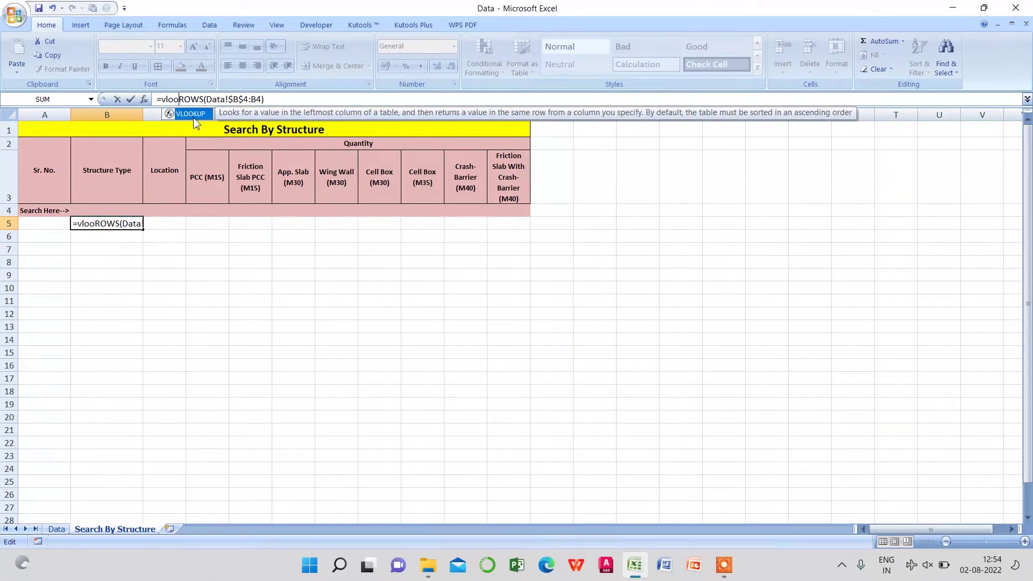
{"action": "double_click", "coordinate": [194, 114]}
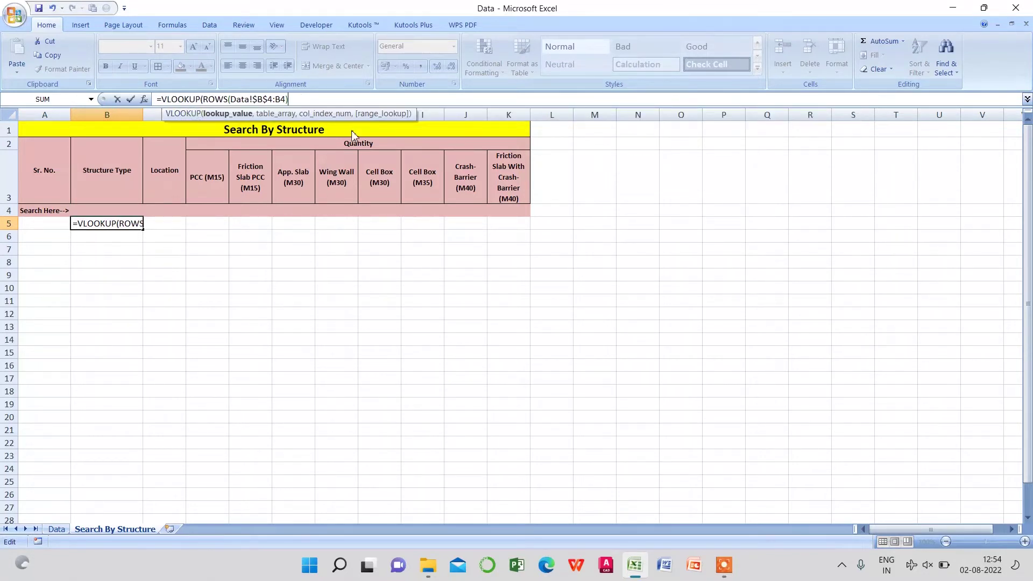
{"action": "type", "text": ","}
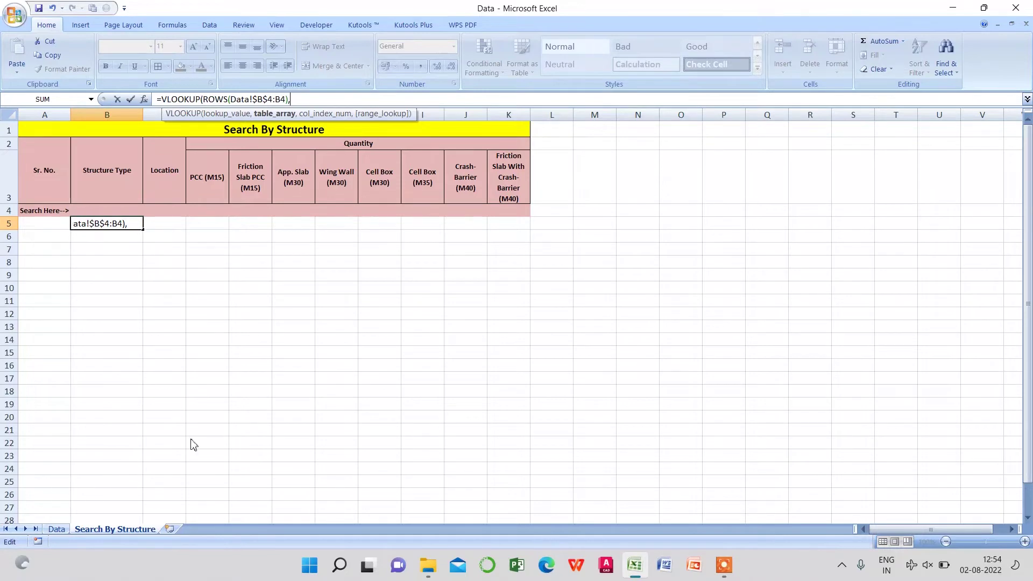
{"action": "left_click", "coordinate": [57, 530]}
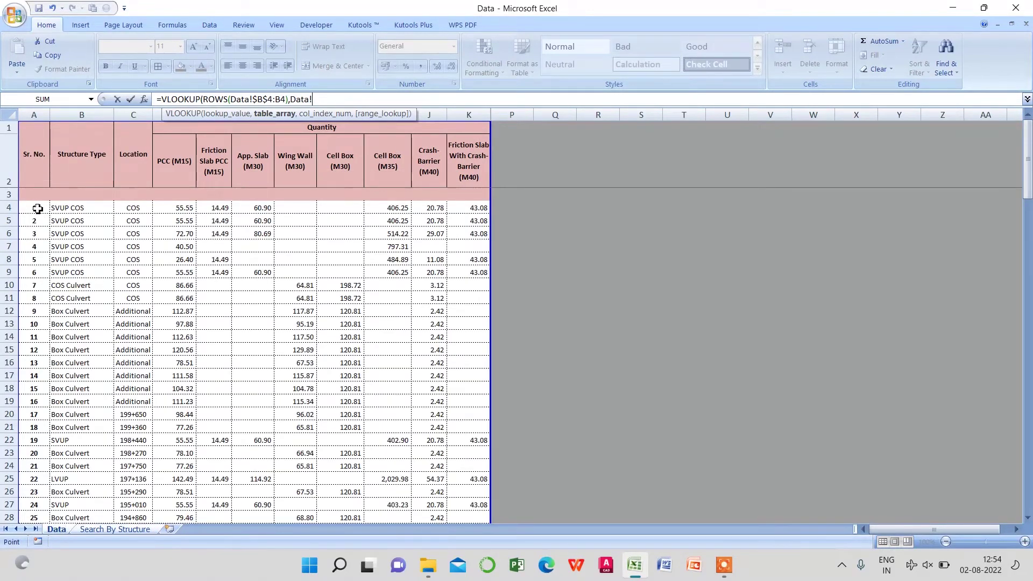
{"action": "left_click_drag", "start_coordinate": [38, 209], "coordinate": [99, 574]}
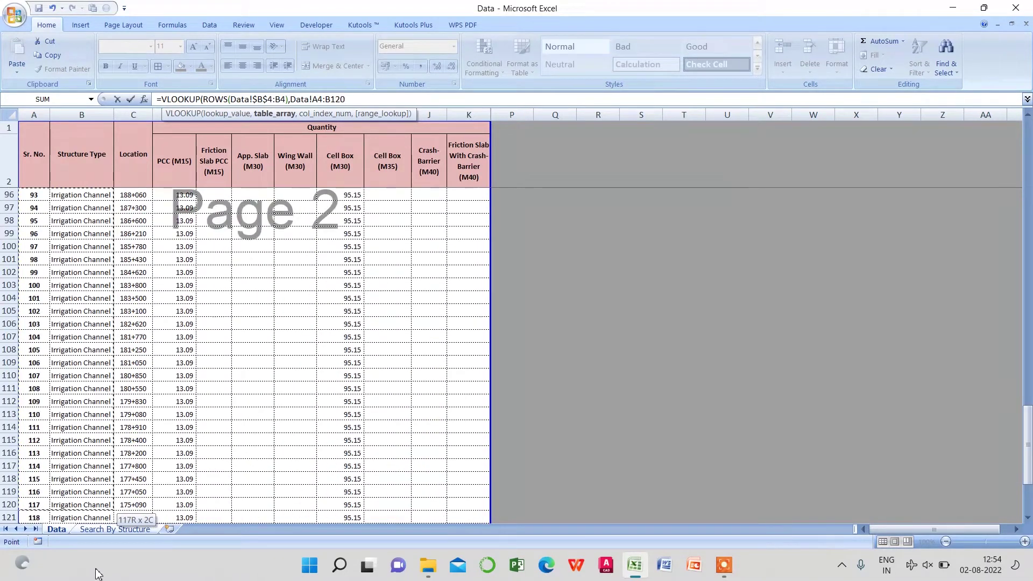
{"action": "left_click_drag", "start_coordinate": [99, 574], "coordinate": [86, 493]}
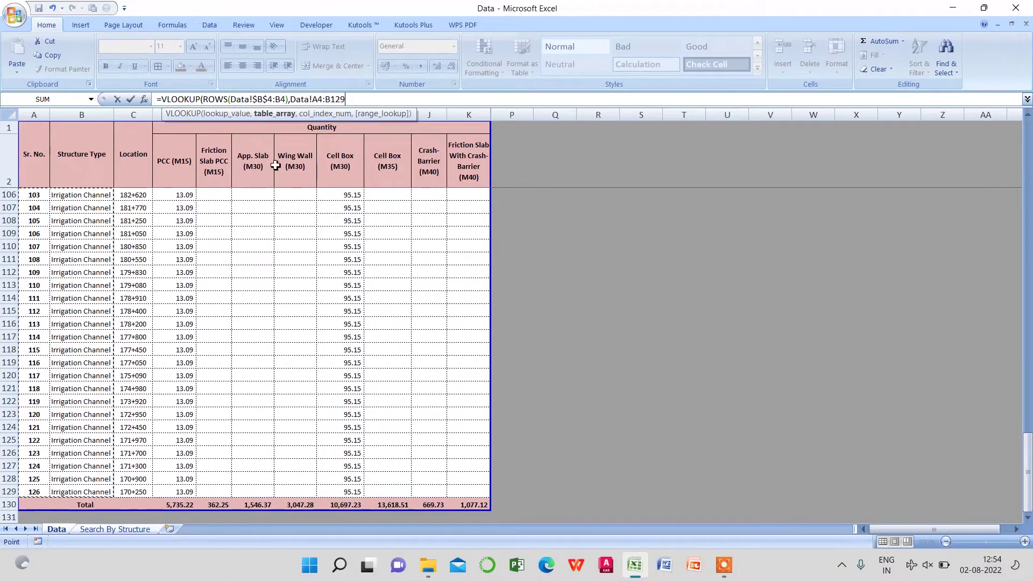
{"action": "left_click", "coordinate": [319, 103]}
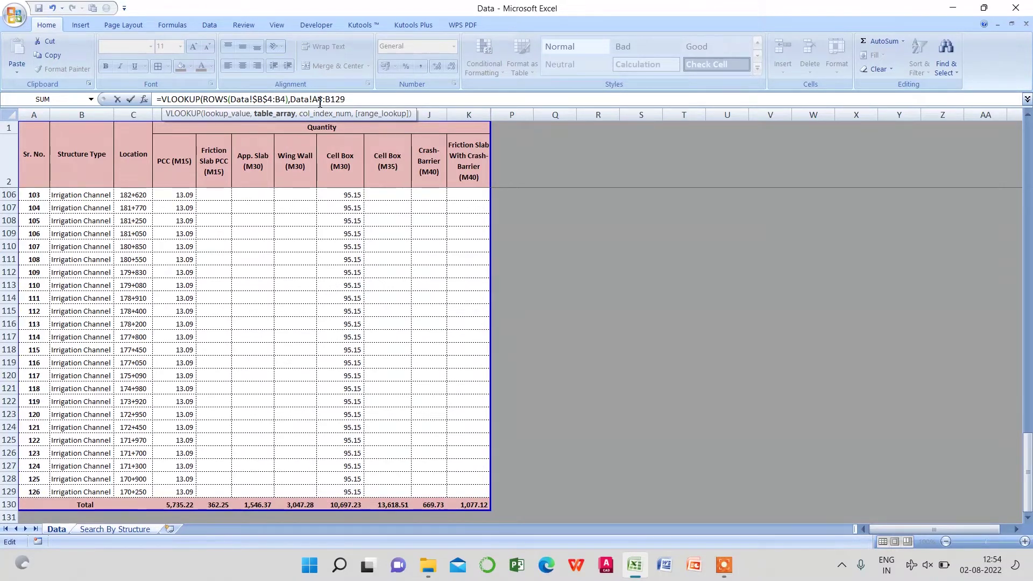
{"action": "key", "text": "F4"}
{"action": "type", "text": ","}
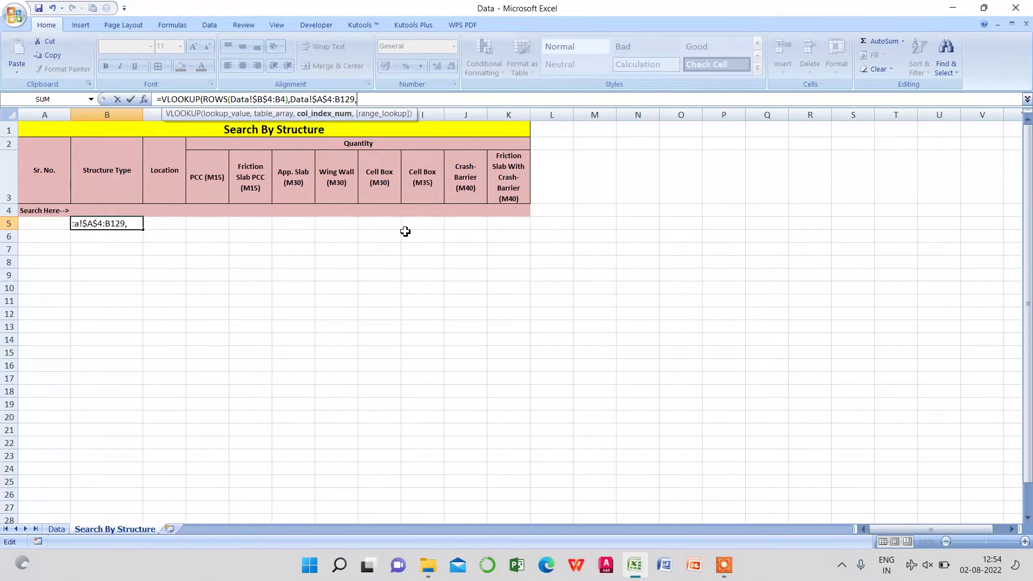
Finish the VLOOKUP with column 2 and exact match 0, so B5 shows SVUP COS.
{"action": "left_click", "coordinate": [56, 530]}
{"action": "scroll", "coordinate": [50, 186], "scroll_direction": "up", "scroll_amount": 4}
{"action": "scroll", "coordinate": [49, 185], "scroll_direction": "up", "scroll_amount": 4}
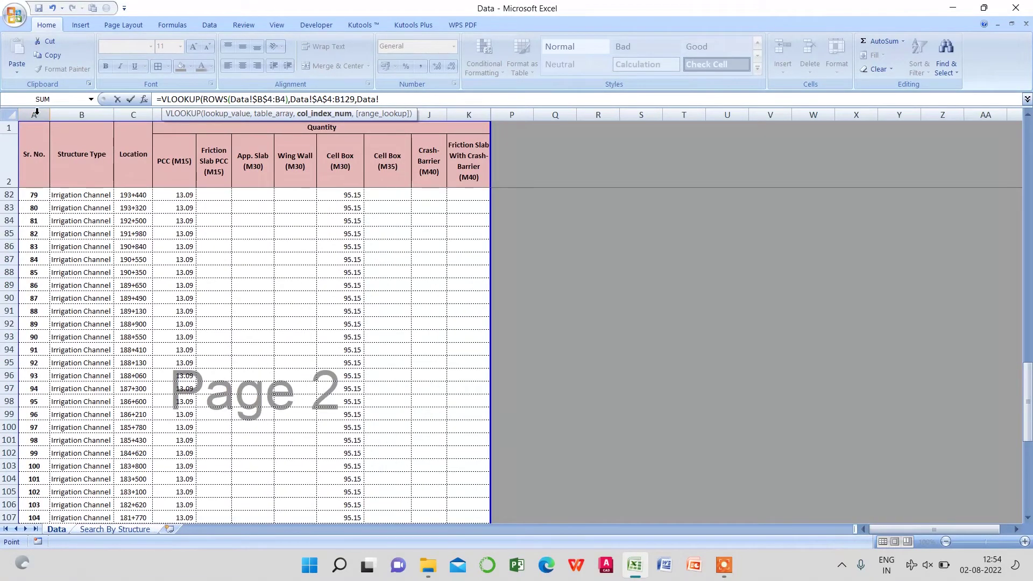
{"action": "left_click", "coordinate": [106, 530]}
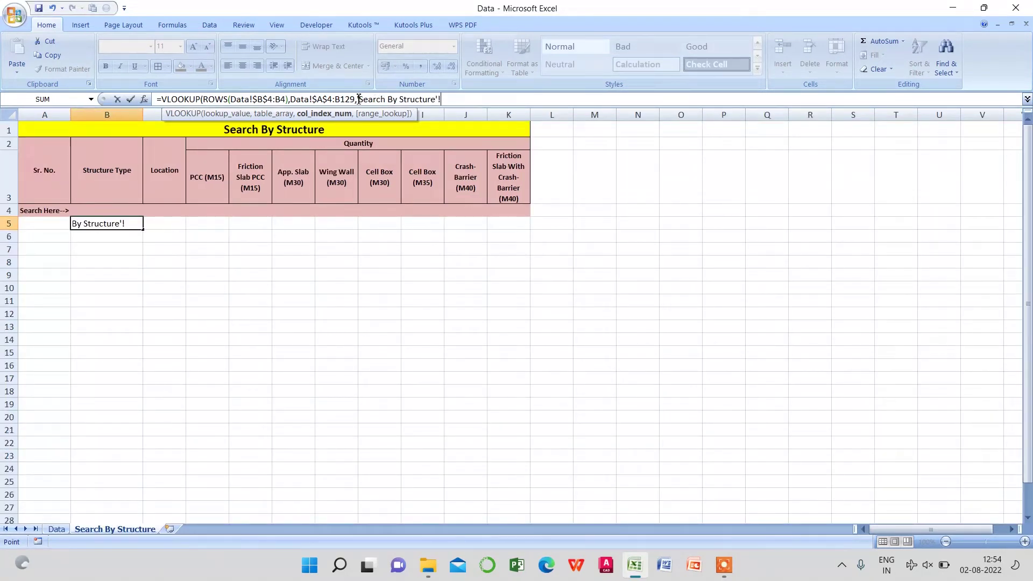
{"action": "left_click_drag", "start_coordinate": [358, 99], "coordinate": [435, 104]}
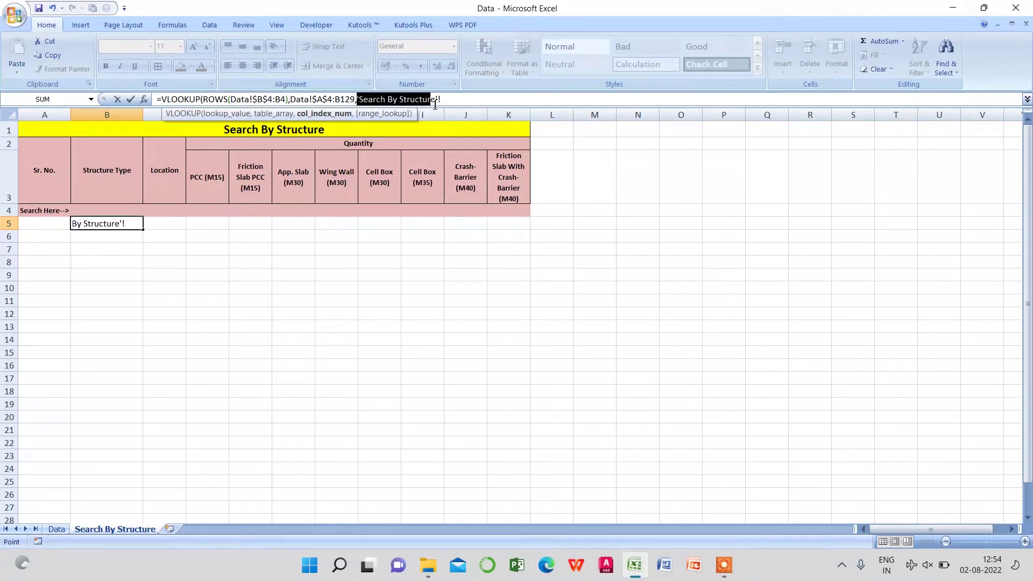
{"action": "type", "text": "2"}
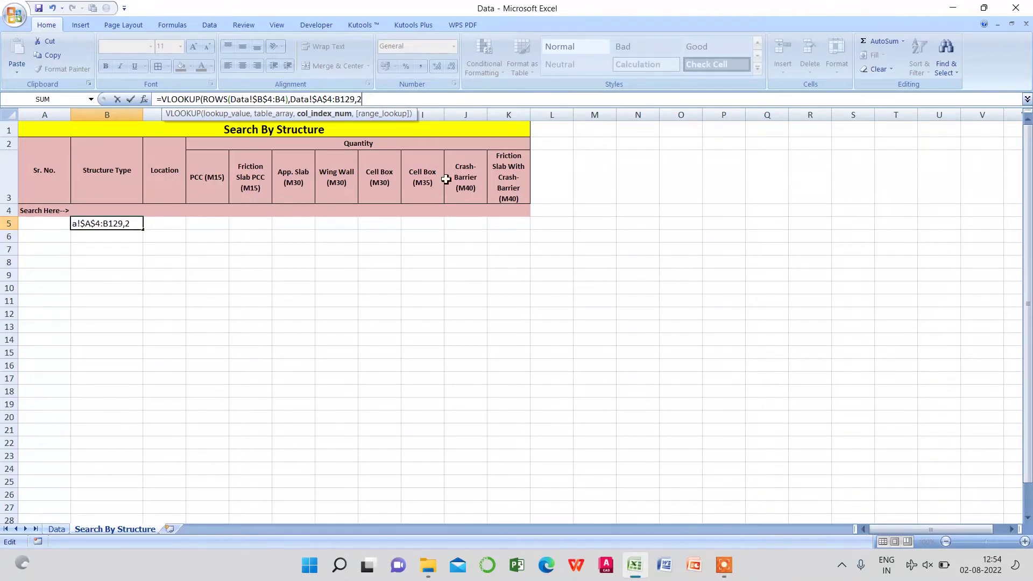
{"action": "type", "text": ",0"}
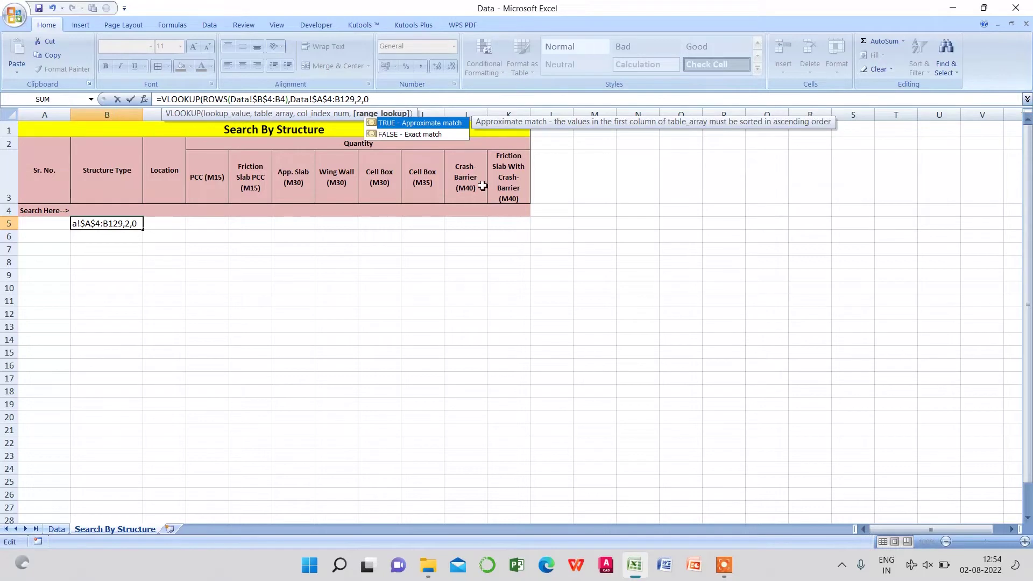
{"action": "type", "text": ")"}
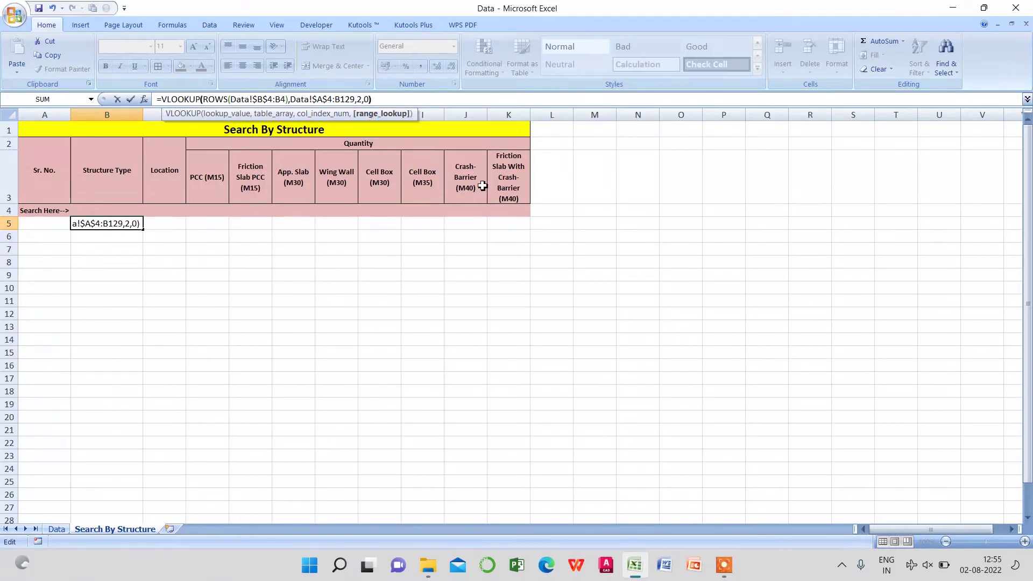
{"action": "key", "text": "Return"}
{"action": "left_click", "coordinate": [258, 251]}
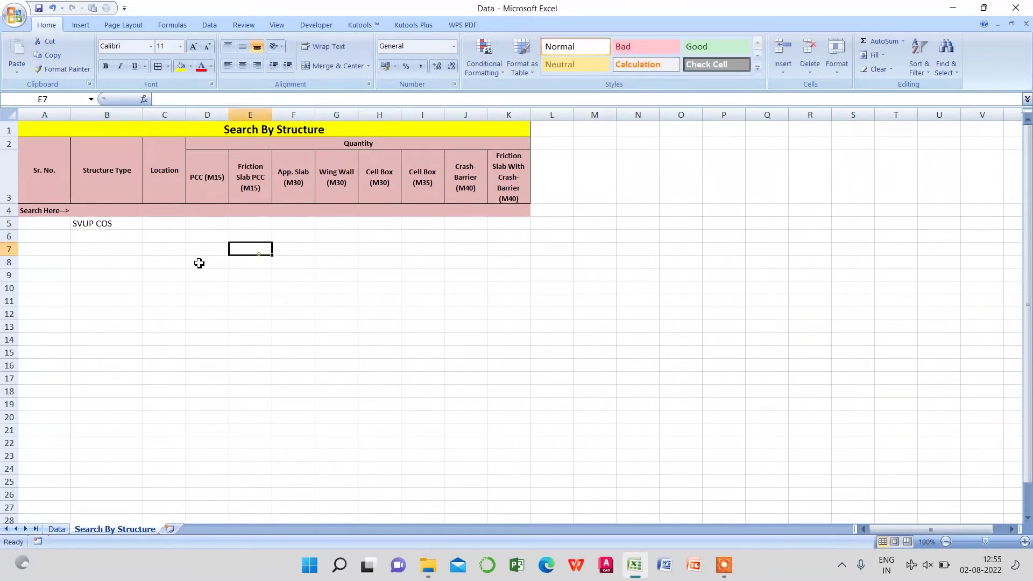
{"action": "left_click", "coordinate": [123, 225]}
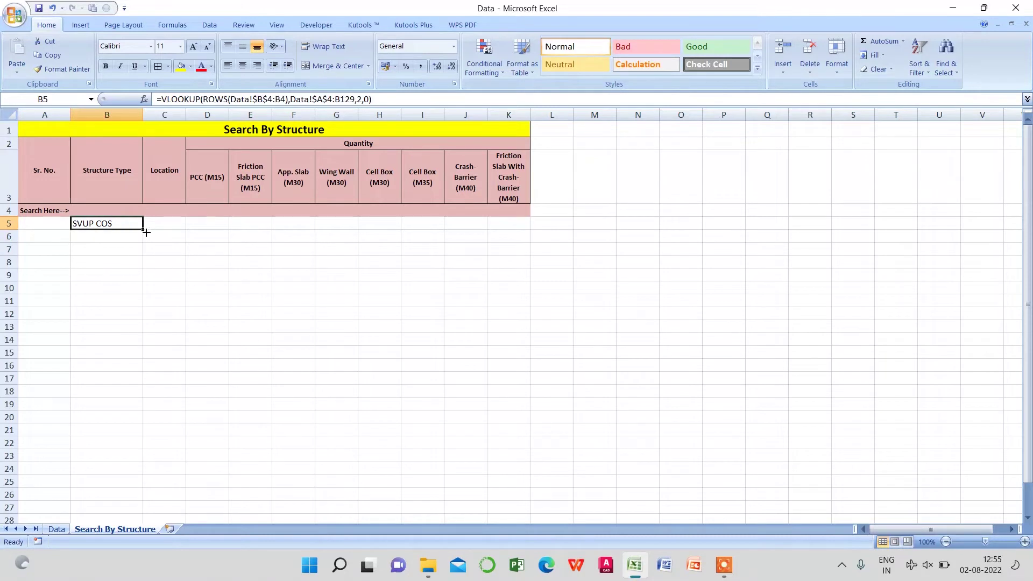
Fill B5's VLOOKUP down column B to row 146, with #N/A appearing from B131.
{"action": "mouse_move", "coordinate": [146, 232]}
{"action": "left_mouse_down"}
{"action": "mouse_move", "coordinate": [139, 532]}
{"action": "mouse_move", "coordinate": [127, 448]}
{"action": "left_mouse_up"}
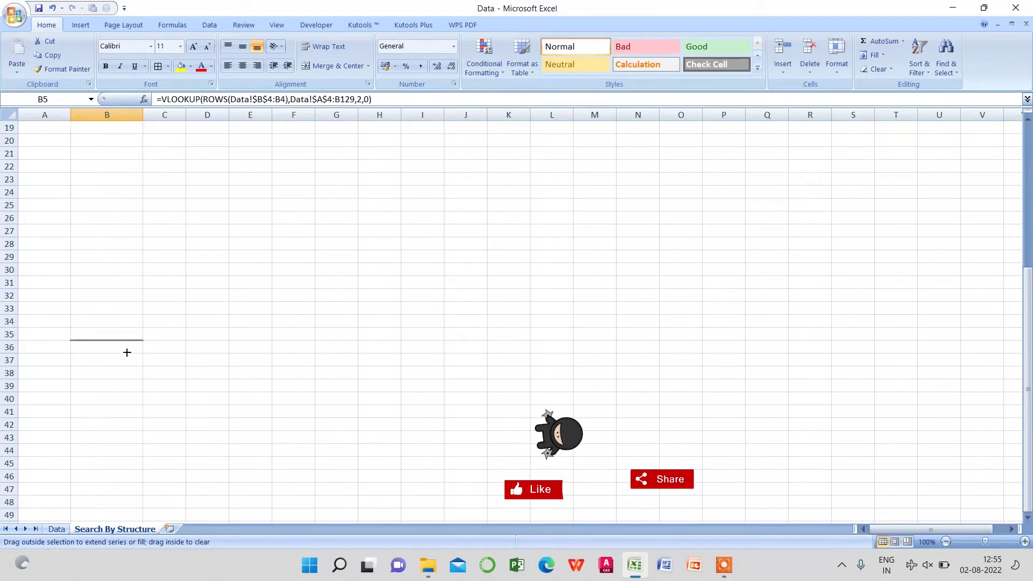
{"action": "mouse_move", "coordinate": [127, 448]}
{"action": "left_mouse_down"}
{"action": "mouse_move", "coordinate": [127, 551]}
{"action": "mouse_move", "coordinate": [127, 385]}
{"action": "mouse_move", "coordinate": [129, 512]}
{"action": "left_mouse_up"}
{"action": "scroll", "coordinate": [241, 371], "scroll_direction": "down", "scroll_amount": 5}
{"action": "scroll", "coordinate": [241, 371], "scroll_direction": "down", "scroll_amount": 2}
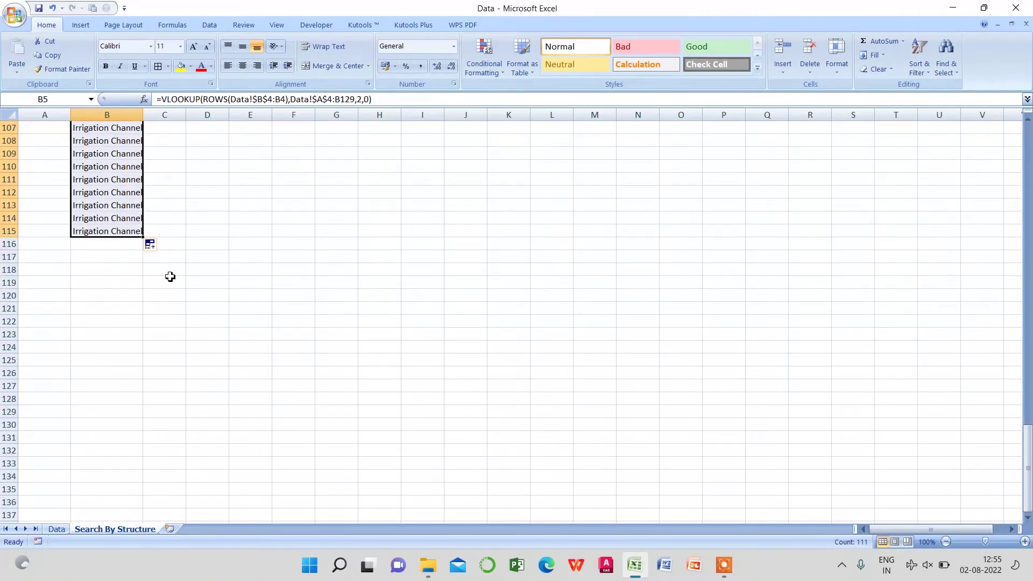
{"action": "left_click_drag", "start_coordinate": [144, 238], "coordinate": [143, 508]}
{"action": "scroll", "coordinate": [226, 356], "scroll_direction": "down", "scroll_amount": 3}
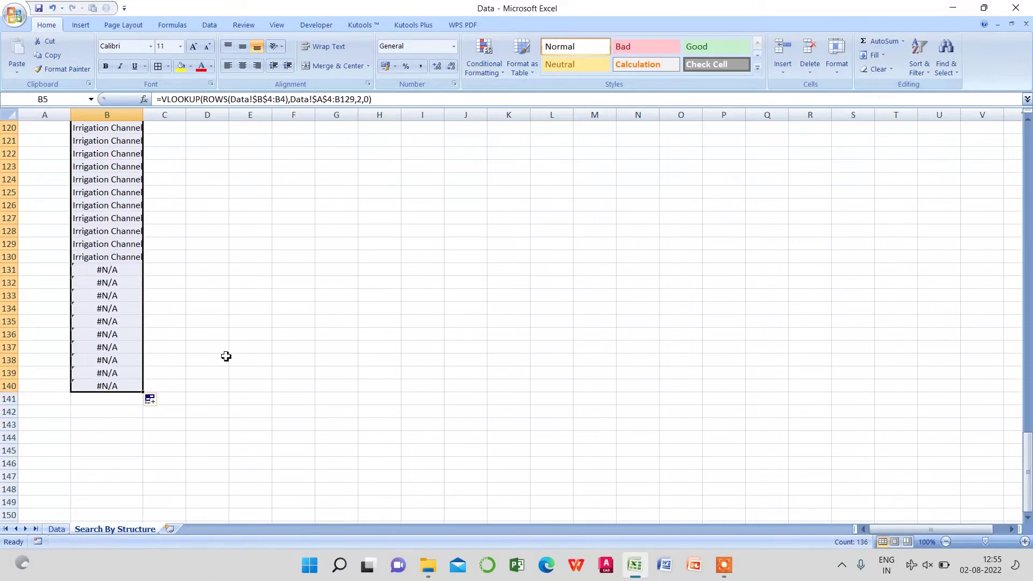
{"action": "left_click_drag", "start_coordinate": [143, 392], "coordinate": [143, 464]}
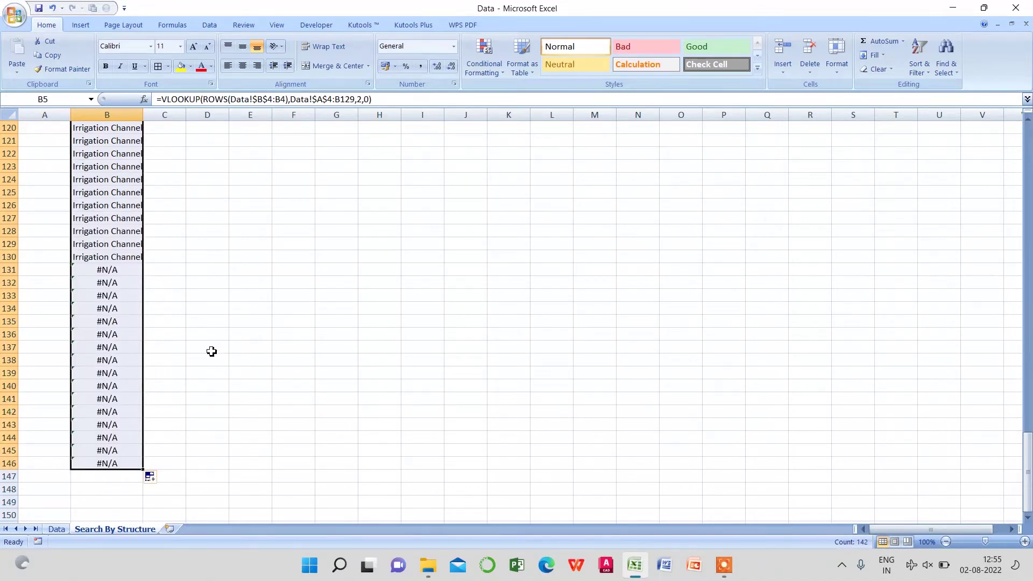
{"action": "left_click", "coordinate": [114, 273]}
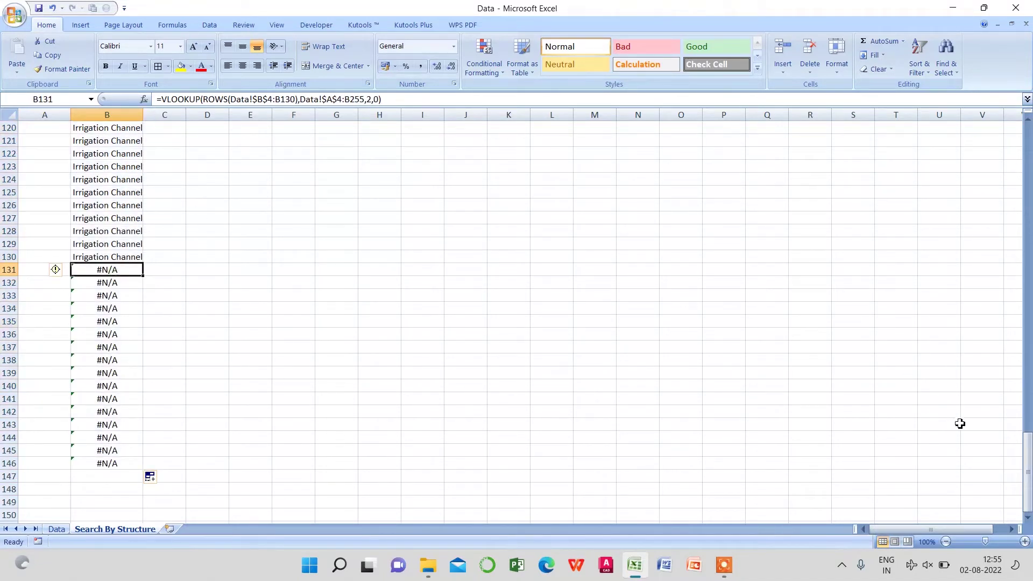
{"action": "left_click_drag", "start_coordinate": [1027, 472], "coordinate": [1027, 164]}
{"action": "left_click", "coordinate": [393, 329]}
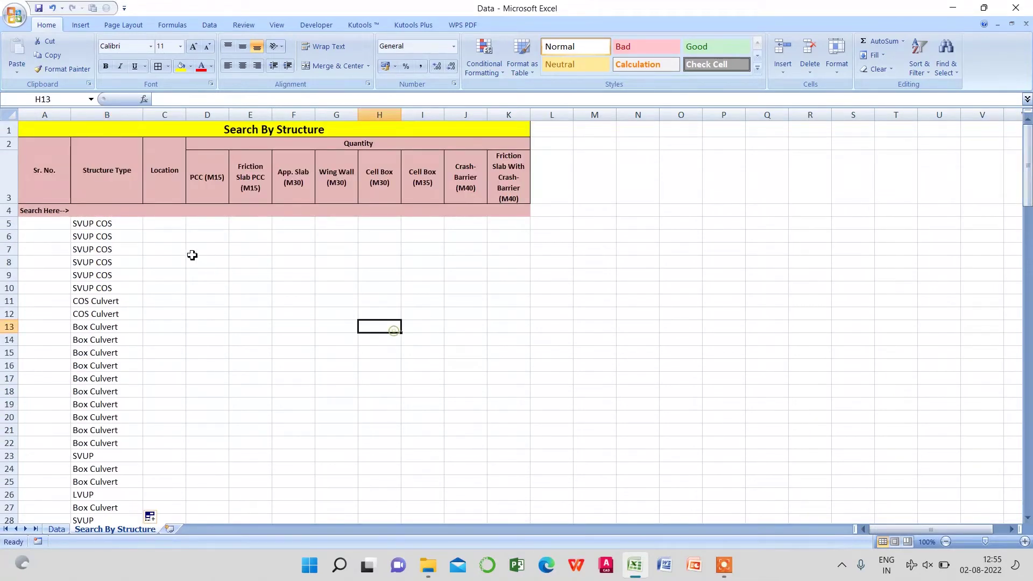
{"action": "left_click", "coordinate": [105, 229]}
Wrap B5's lookup as =IFERROR(VLOOKUP(...),"") so errors show blank.
{"action": "left_click", "coordinate": [163, 101]}
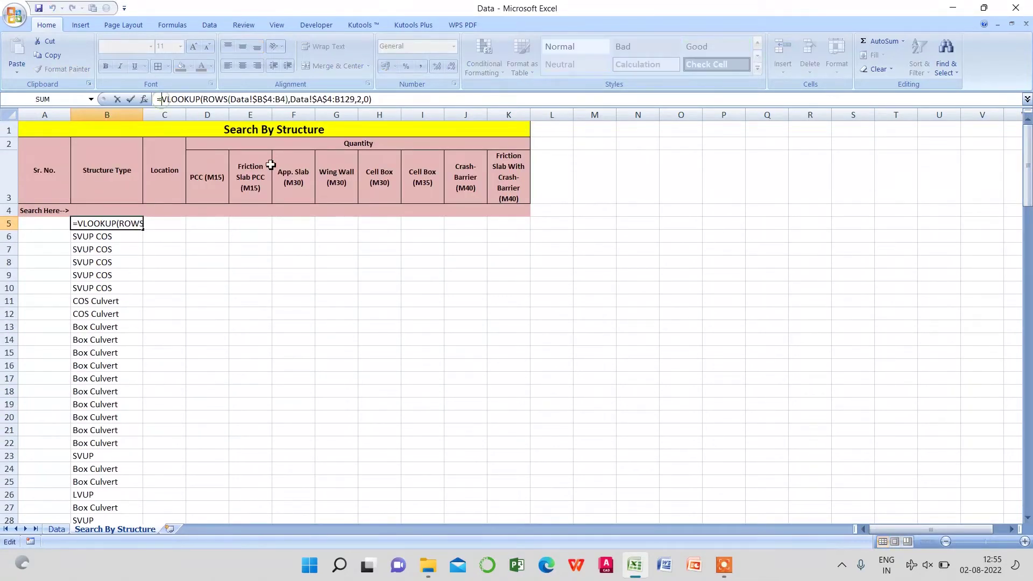
{"action": "type", "text": "if"}
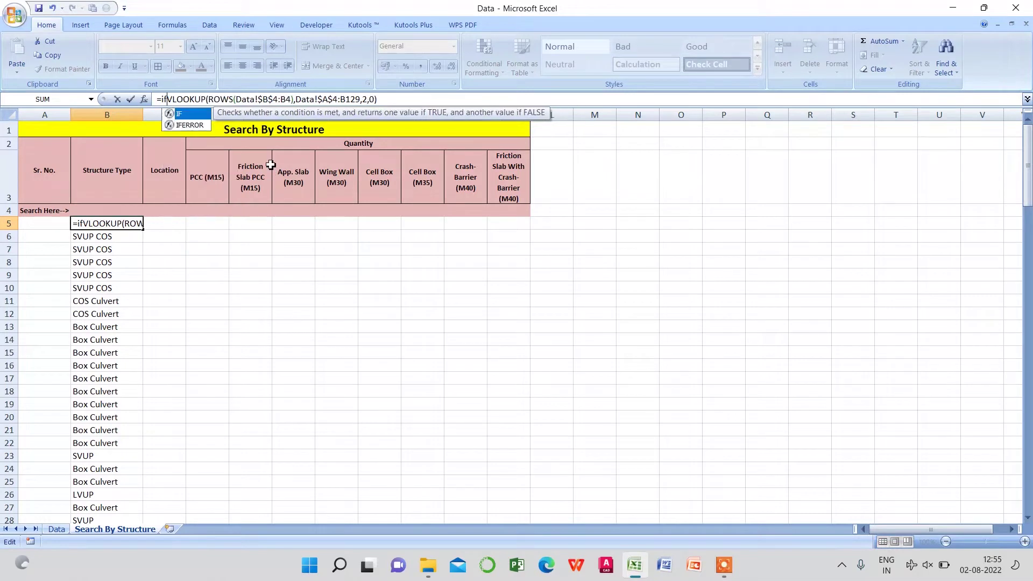
{"action": "type", "text": "e"}
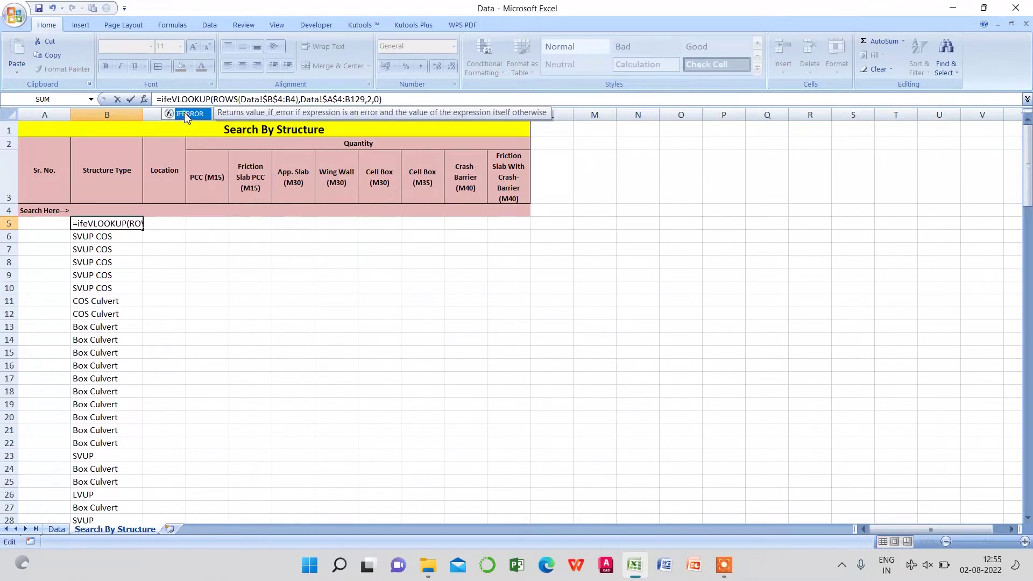
{"action": "double_click", "coordinate": [186, 115]}
{"action": "left_click", "coordinate": [421, 100]}
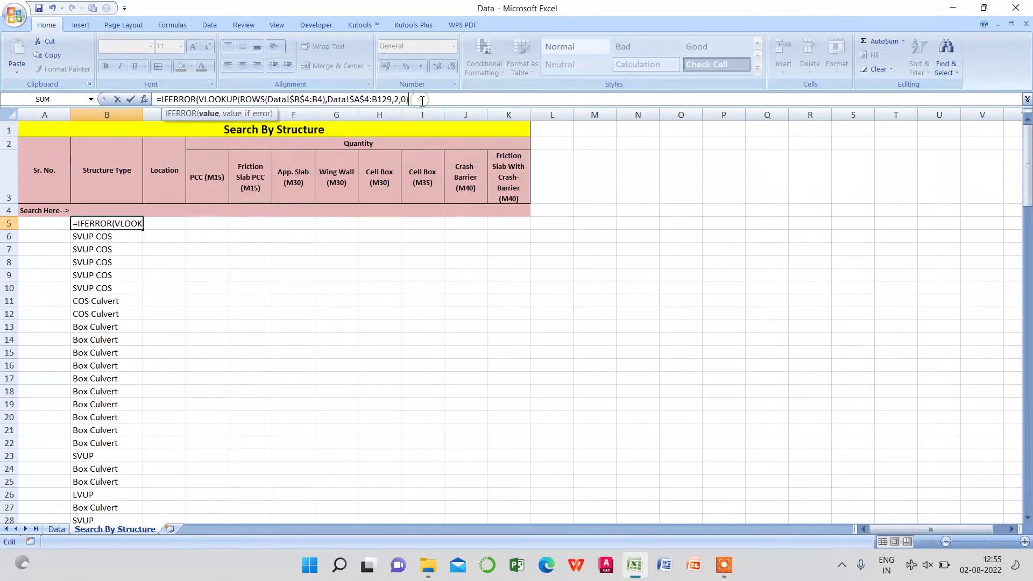
{"action": "type", "text": ","}
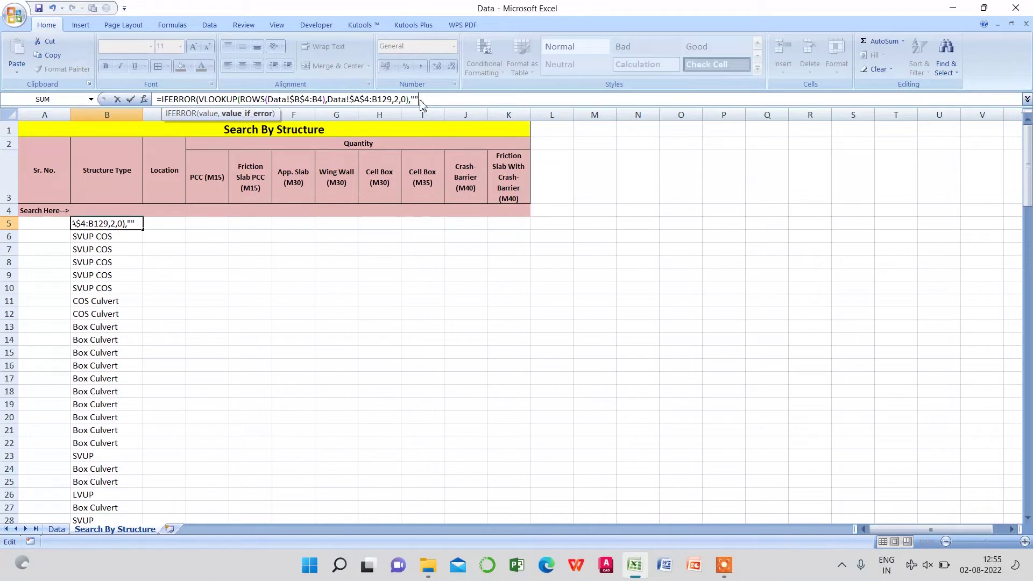
{"action": "key", "text": "Return"}
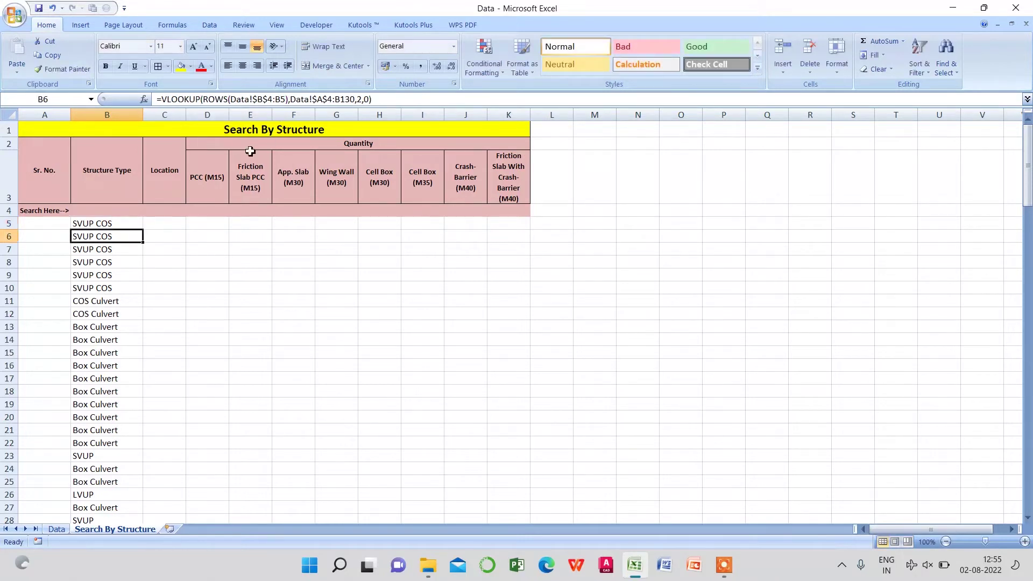
Refill the B5 IFERROR formula down column B to row 146.
{"action": "left_click", "coordinate": [116, 224]}
{"action": "left_click_drag", "start_coordinate": [144, 234], "coordinate": [144, 558]}
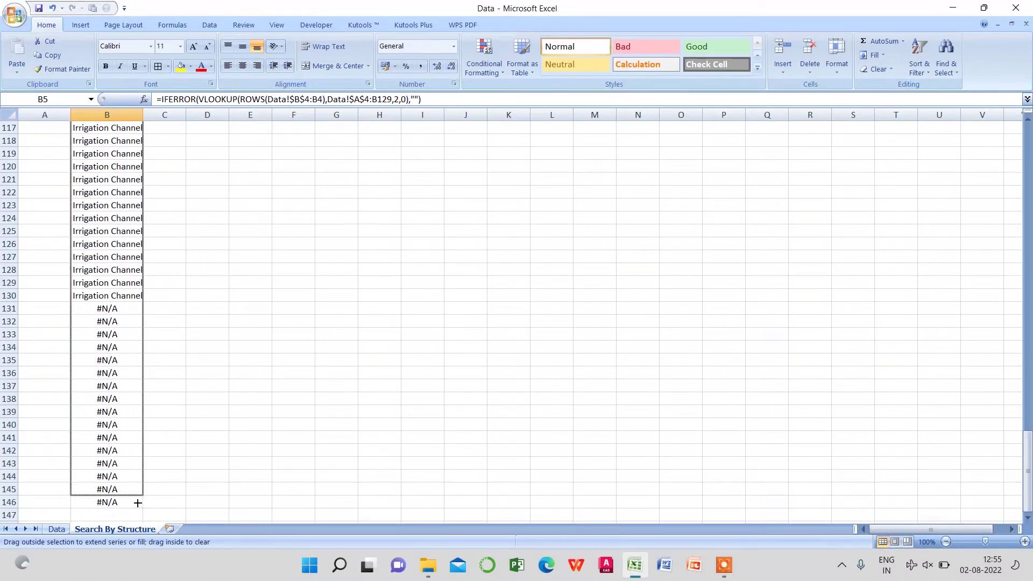
{"action": "left_click_drag", "start_coordinate": [145, 557], "coordinate": [141, 511]}
{"action": "scroll", "coordinate": [257, 355], "scroll_direction": "up", "scroll_amount": 13}
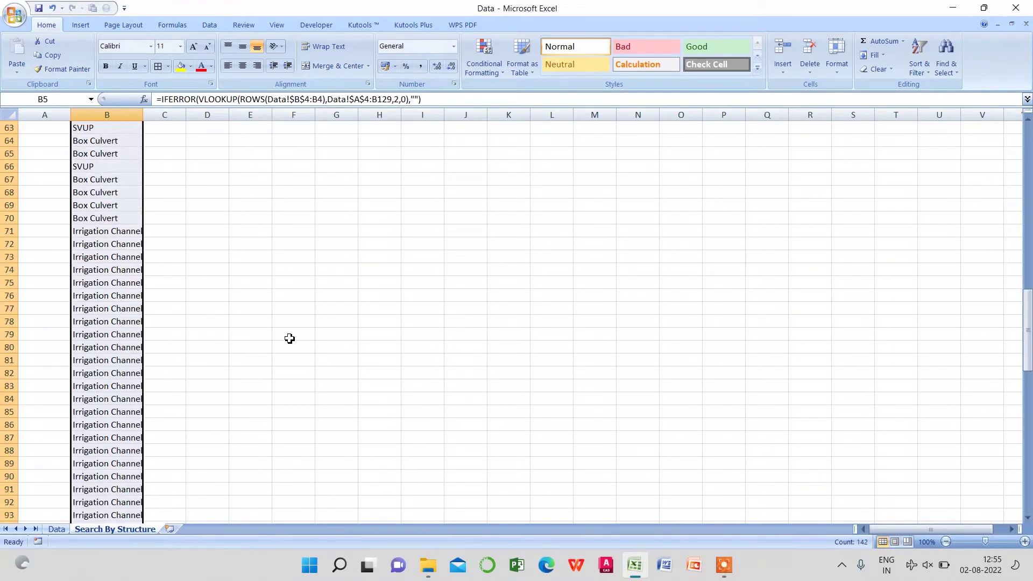
{"action": "scroll", "coordinate": [284, 330], "scroll_direction": "up", "scroll_amount": 15}
{"action": "scroll", "coordinate": [282, 330], "scroll_direction": "up", "scroll_amount": 7}
{"action": "left_click", "coordinate": [267, 305]}
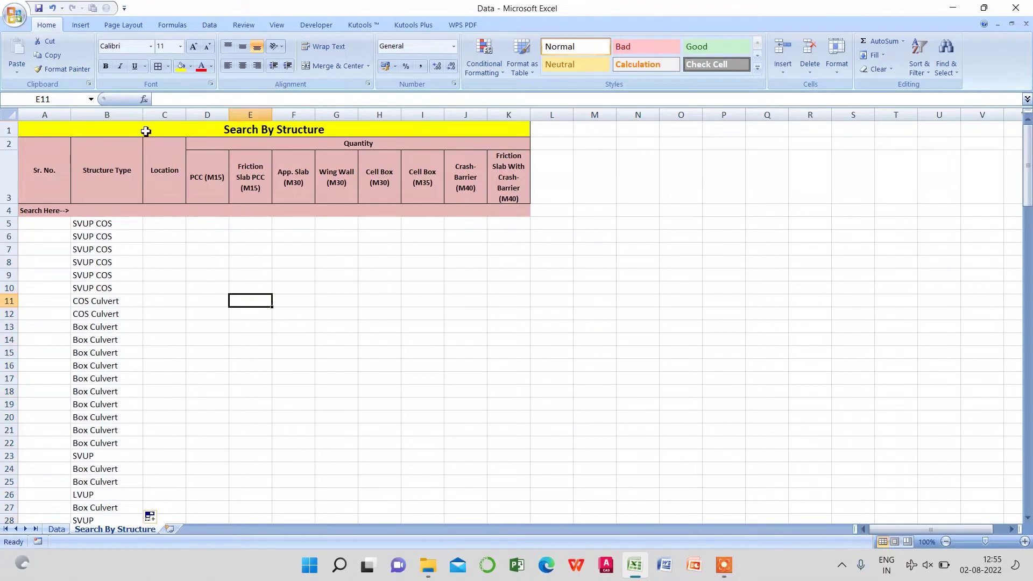
Autofit column B, then enter Box Culvert in search cell B4 via AutoComplete.
{"action": "double_click", "coordinate": [143, 115]}
{"action": "left_click", "coordinate": [293, 265]}
{"action": "left_click", "coordinate": [123, 213]}
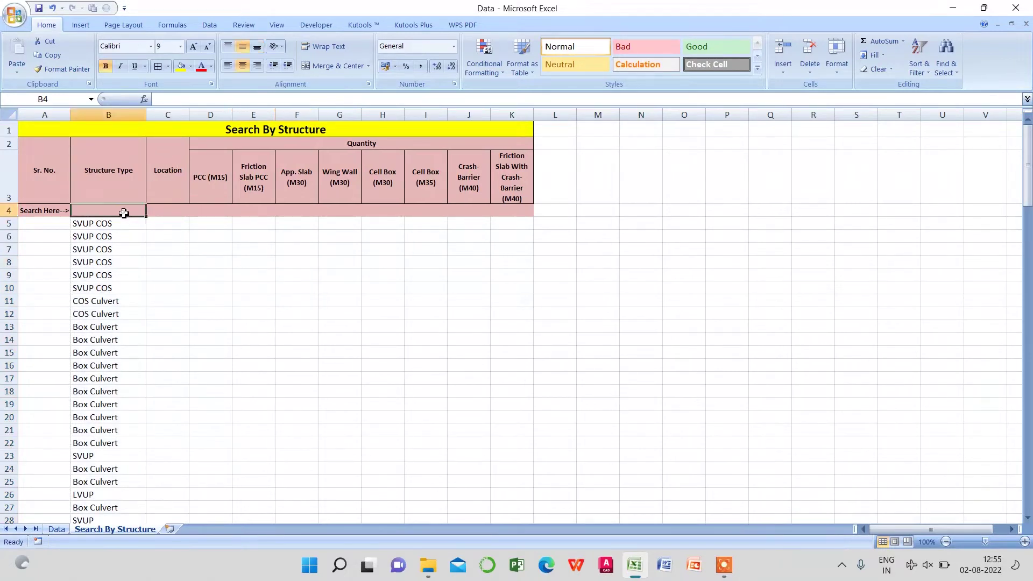
{"action": "type", "text": "box Culvert"}
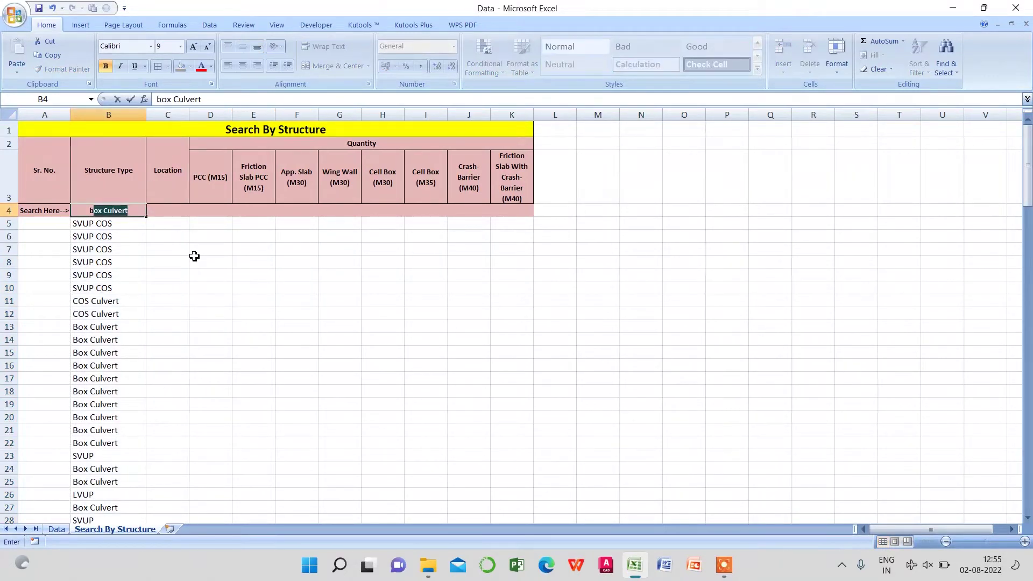
{"action": "key", "text": "Return"}
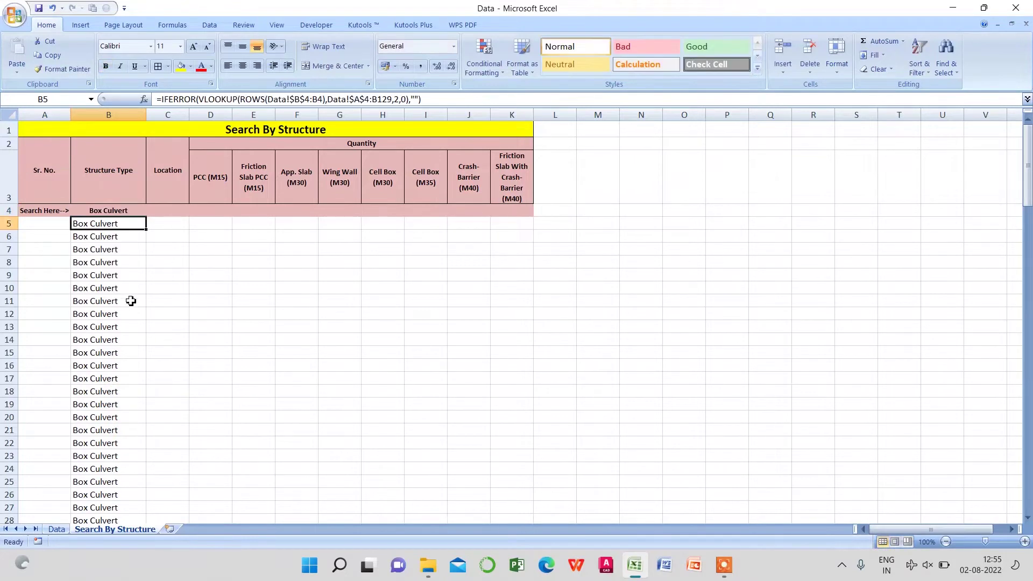
{"action": "scroll", "coordinate": [131, 300], "scroll_direction": "down", "scroll_amount": 7}
{"action": "scroll", "coordinate": [109, 381], "scroll_direction": "up", "scroll_amount": 5}
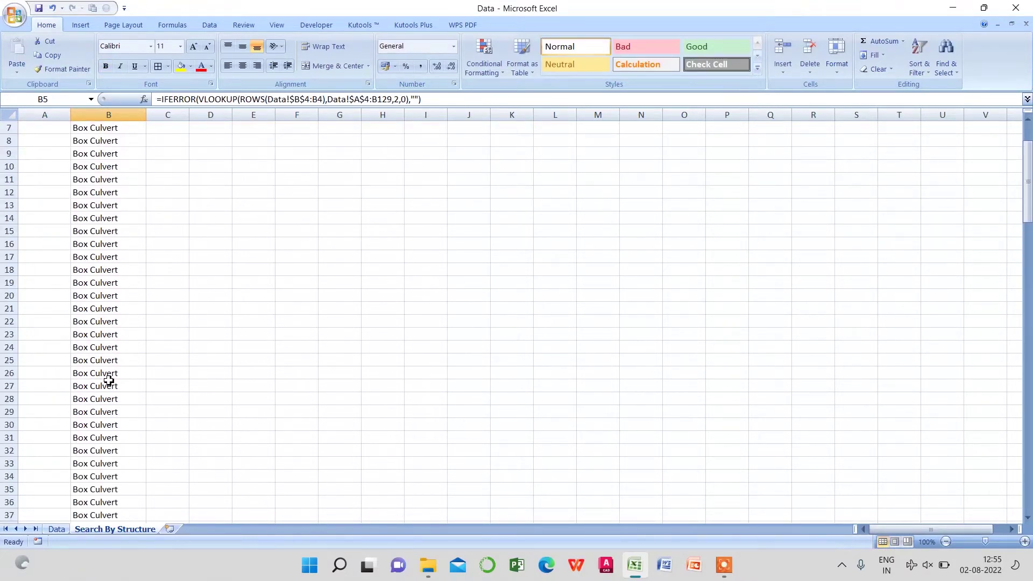
{"action": "scroll", "coordinate": [109, 381], "scroll_direction": "up", "scroll_amount": 2}
{"action": "left_click", "coordinate": [138, 286]}
{"action": "left_click", "coordinate": [167, 265]}
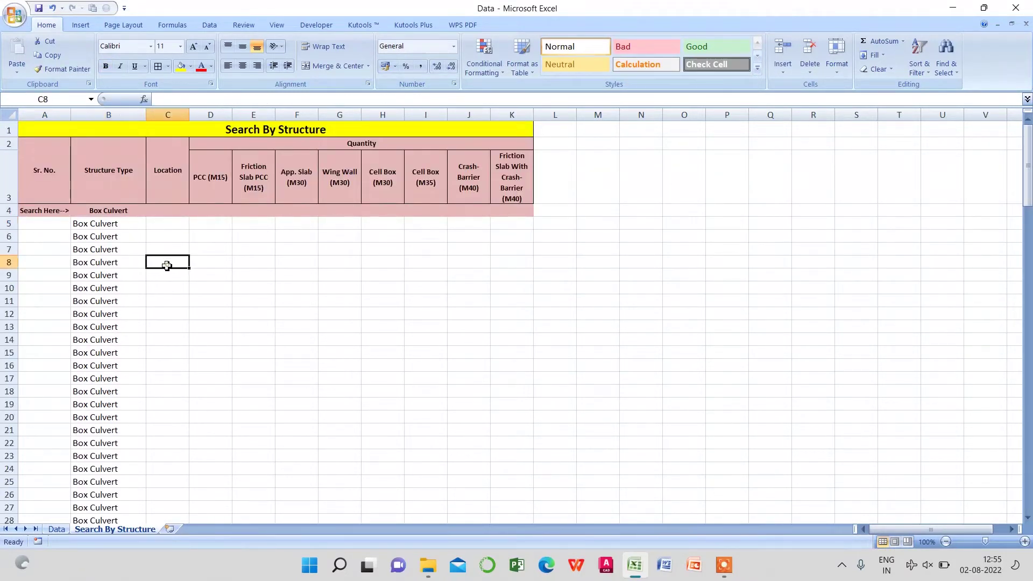
{"action": "left_click", "coordinate": [47, 223]}
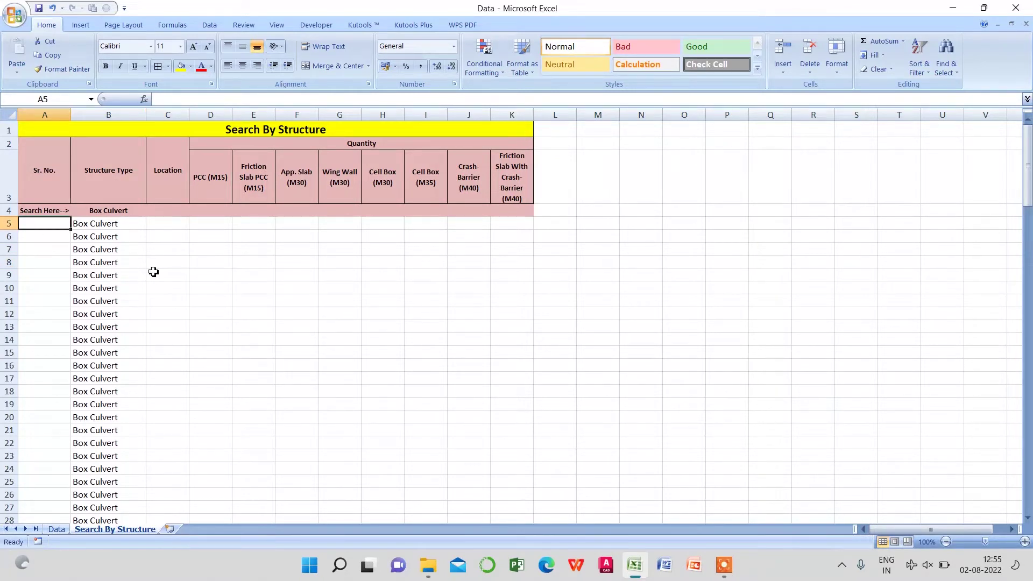
Enter =+SUBTOTAL(3,$B$5:B5) in A5 so it shows serial number 1.
{"action": "type", "text": "+su"}
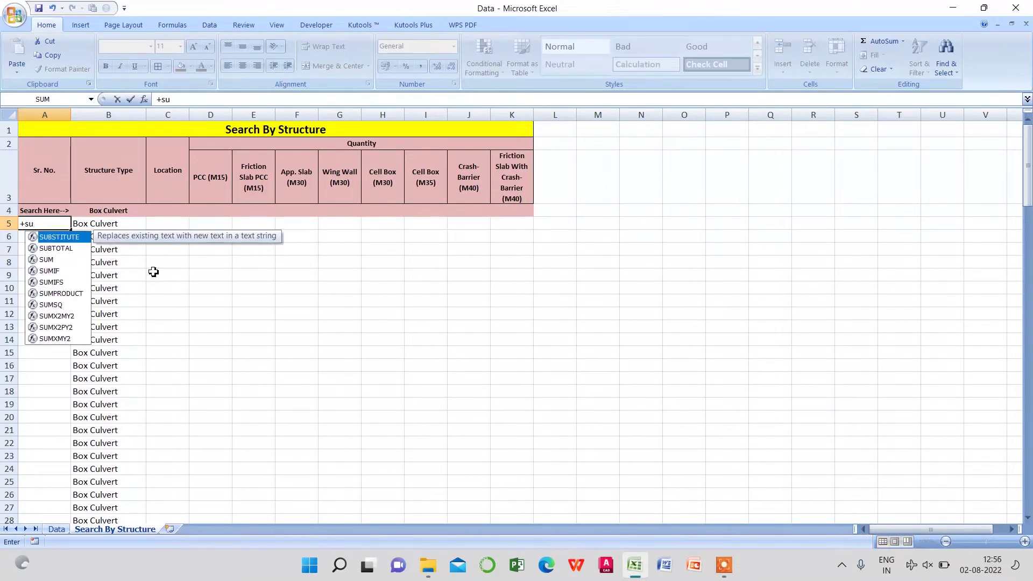
{"action": "type", "text": "bt"}
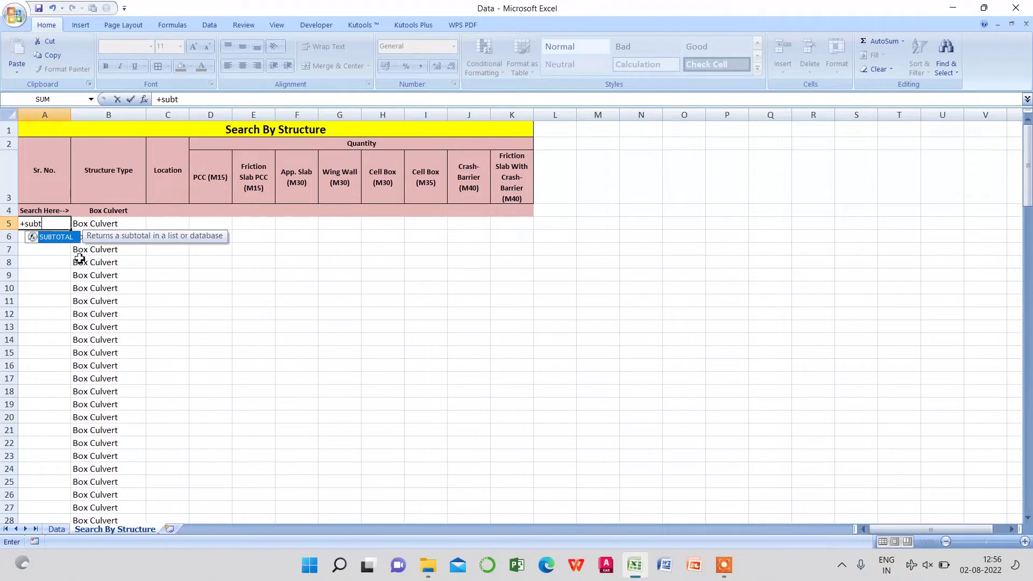
{"action": "double_click", "coordinate": [56, 237]}
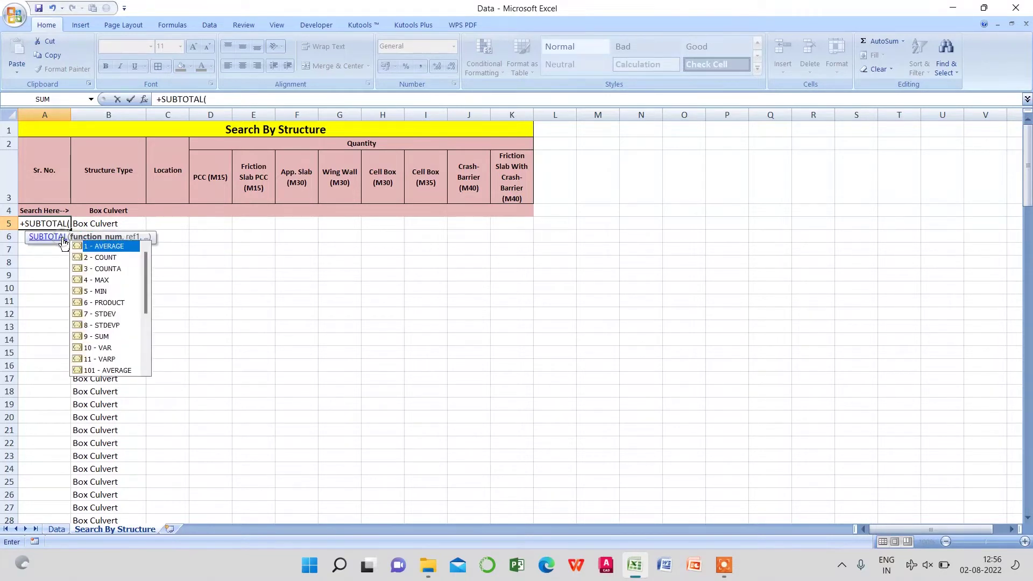
{"action": "double_click", "coordinate": [104, 269]}
{"action": "type", "text": ","}
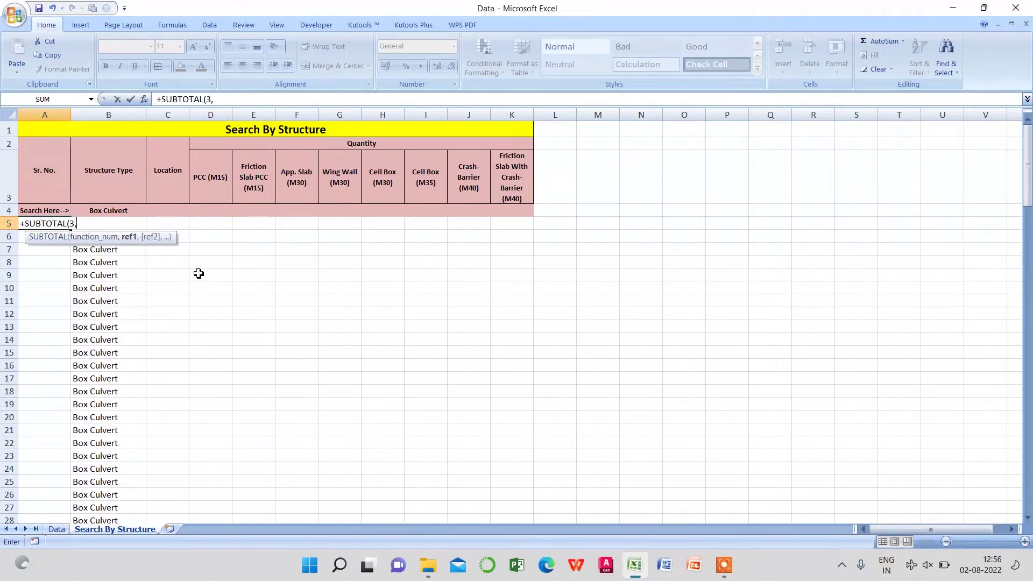
{"action": "left_click", "coordinate": [134, 224]}
{"action": "key", "text": "F8"}
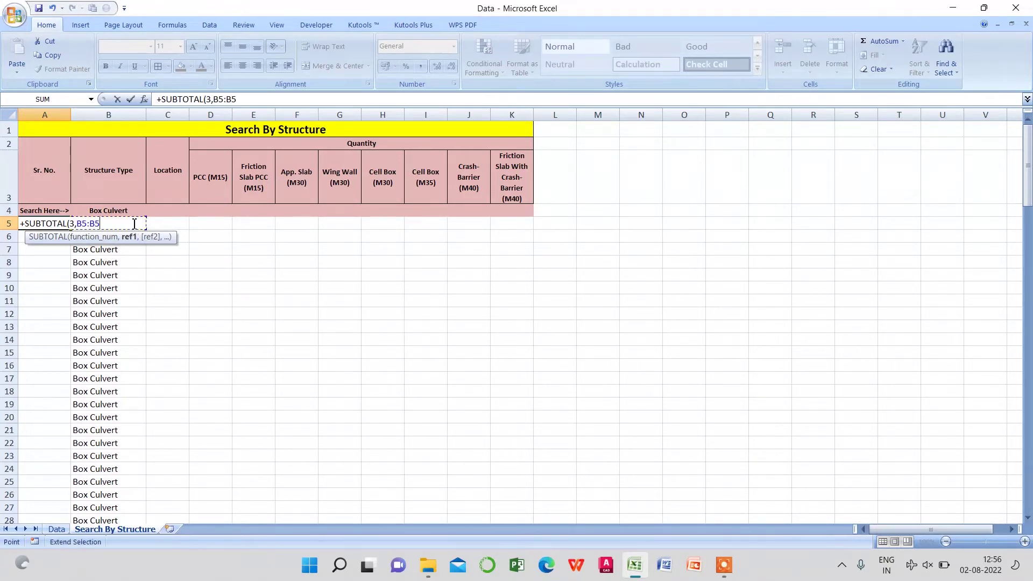
{"action": "left_click", "coordinate": [218, 99]}
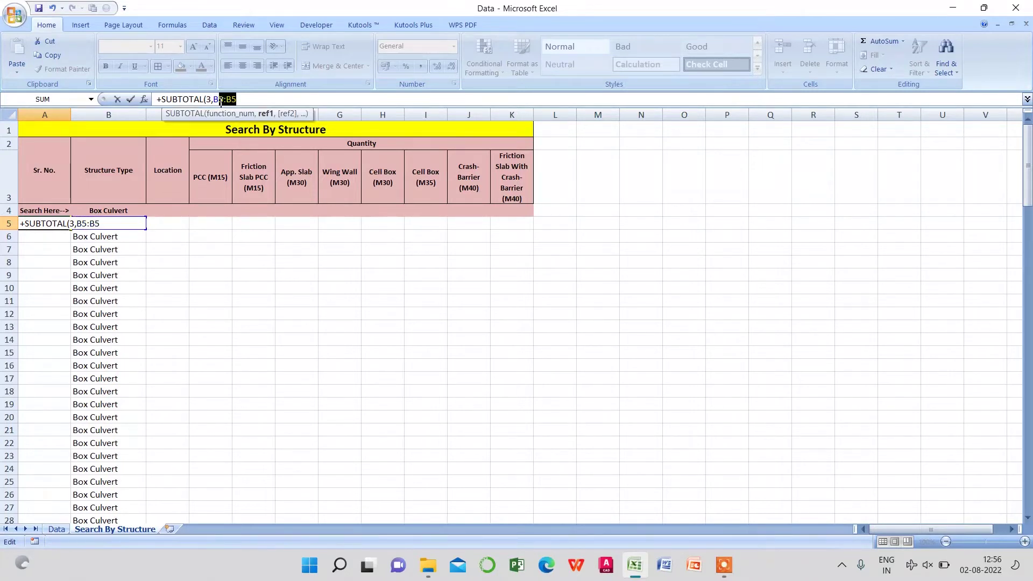
{"action": "key", "text": "F4"}
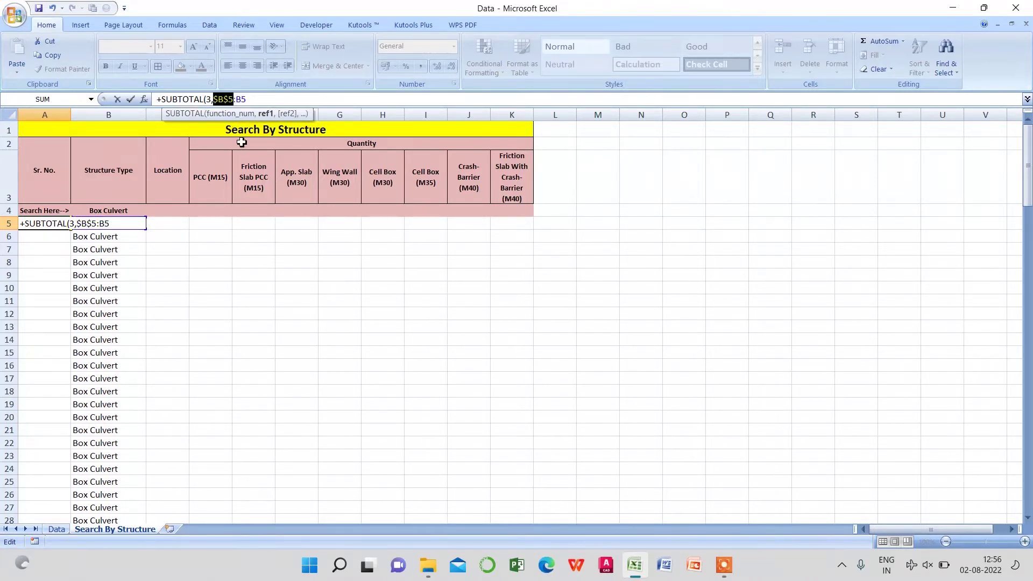
{"action": "left_click", "coordinate": [258, 100]}
{"action": "key", "text": "Return"}
{"action": "left_click", "coordinate": [60, 225]}
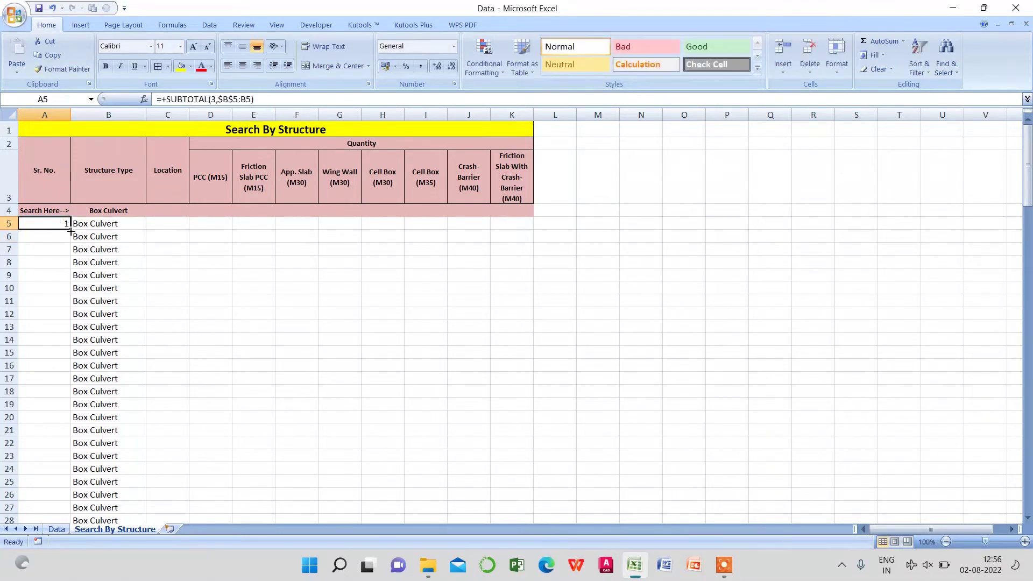
Fill the SUBTOTAL serial formula from A5 down to A142.
{"action": "mouse_move", "coordinate": [70, 230]}
{"action": "left_mouse_down"}
{"action": "mouse_move", "coordinate": [77, 82]}
{"action": "mouse_move", "coordinate": [55, 232]}
{"action": "left_mouse_up"}
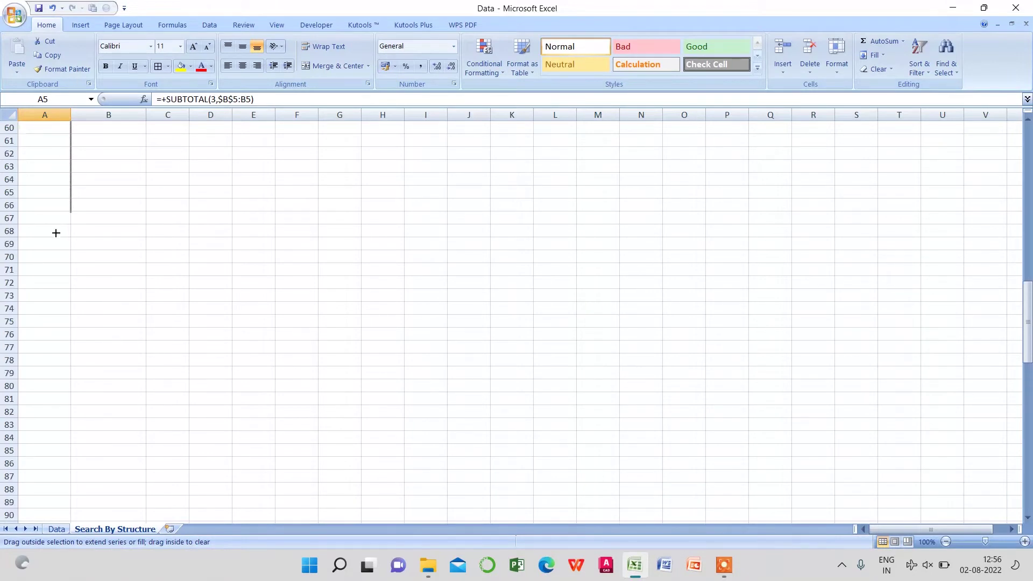
{"action": "left_click_drag", "start_coordinate": [56, 233], "coordinate": [56, 503]}
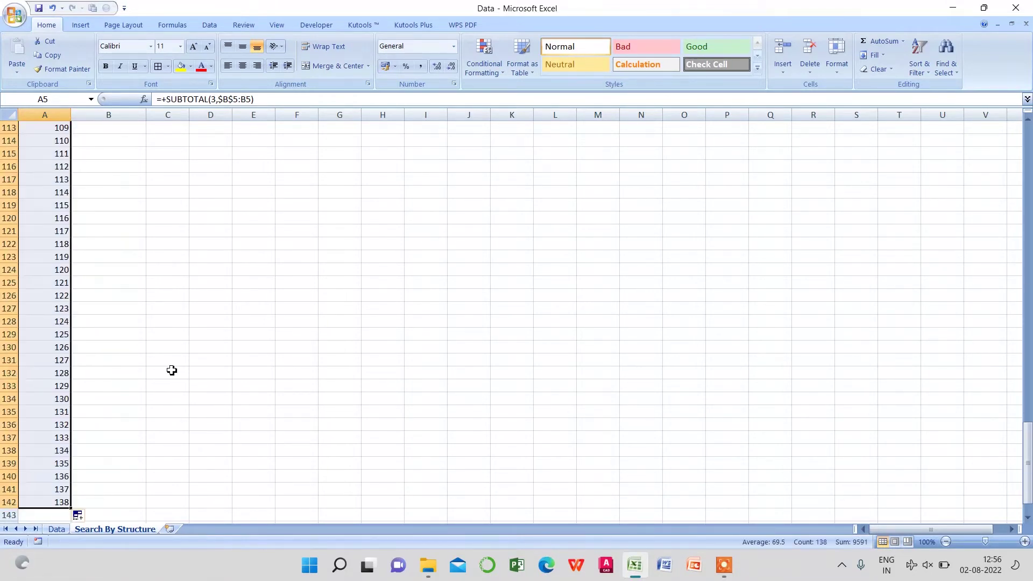
{"action": "scroll", "coordinate": [178, 369], "scroll_direction": "up", "scroll_amount": 8}
{"action": "scroll", "coordinate": [178, 368], "scroll_direction": "up", "scroll_amount": 1}
{"action": "scroll", "coordinate": [181, 368], "scroll_direction": "up", "scroll_amount": 11}
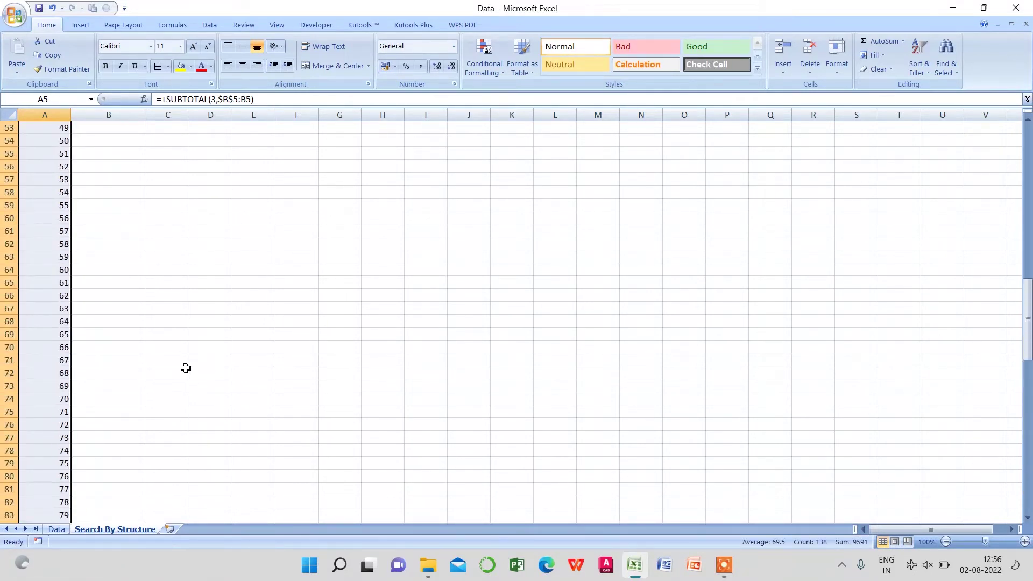
{"action": "scroll", "coordinate": [187, 369], "scroll_direction": "up", "scroll_amount": 7}
{"action": "scroll", "coordinate": [187, 369], "scroll_direction": "up", "scroll_amount": 4}
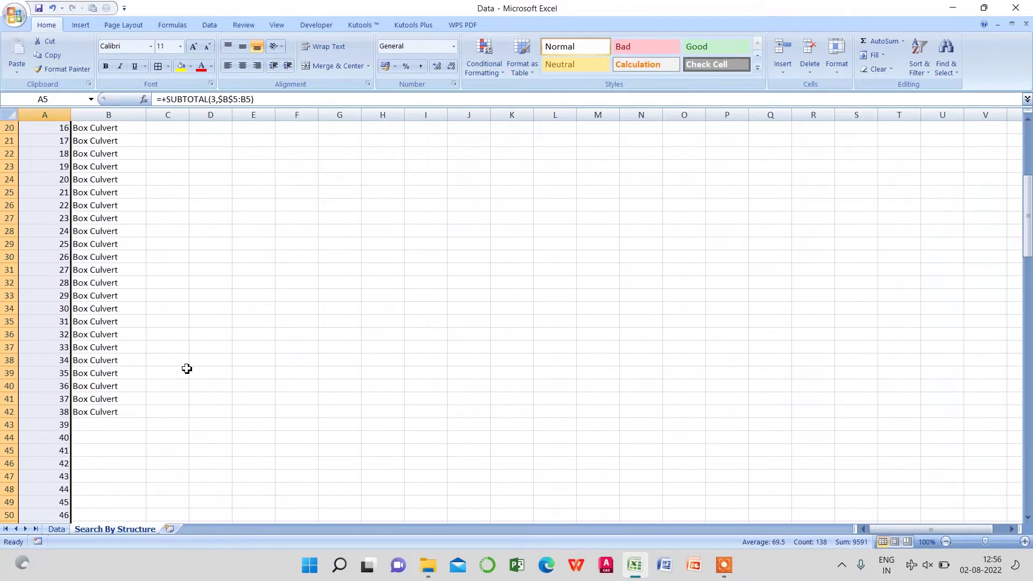
{"action": "scroll", "coordinate": [186, 369], "scroll_direction": "up", "scroll_amount": 6}
{"action": "left_click", "coordinate": [59, 223]}
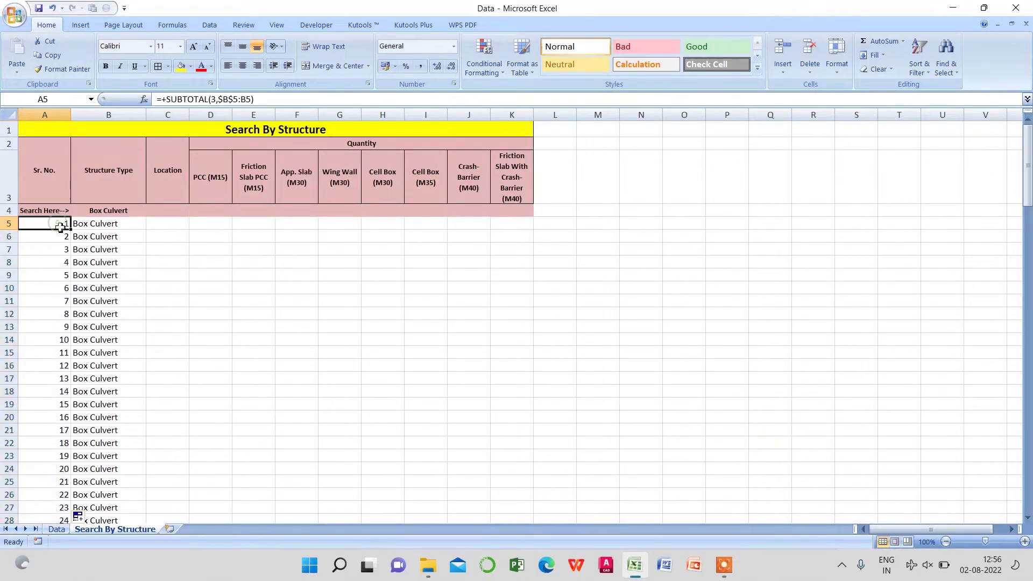
{"action": "key", "text": "F2"}
{"action": "key", "text": "Return"}
Check the copied serial formulas in A43 and A142.
{"action": "scroll", "coordinate": [59, 318], "scroll_direction": "down", "scroll_amount": 5}
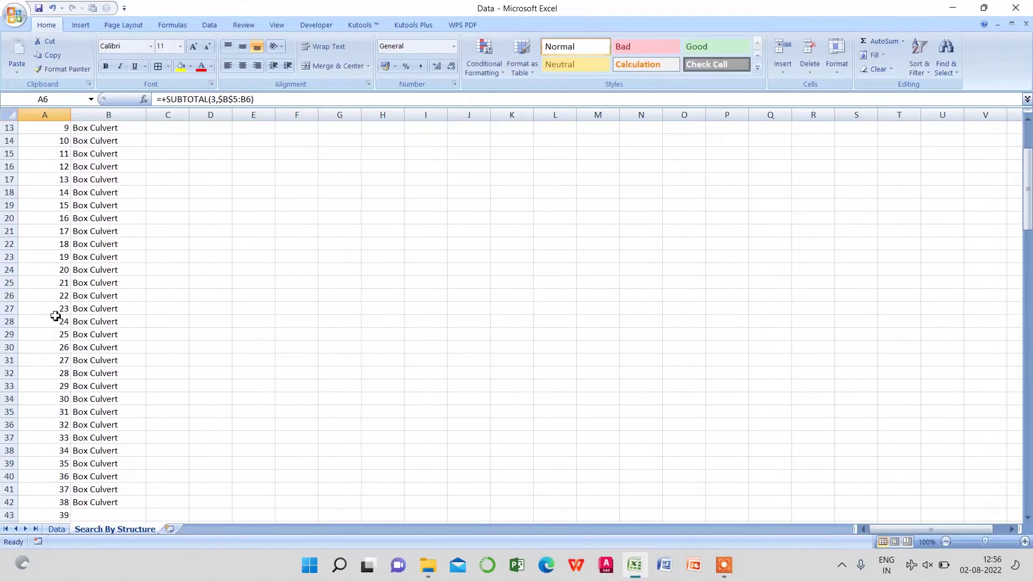
{"action": "scroll", "coordinate": [82, 357], "scroll_direction": "down", "scroll_amount": 5}
{"action": "double_click", "coordinate": [53, 284]}
{"action": "key", "text": "Escape"}
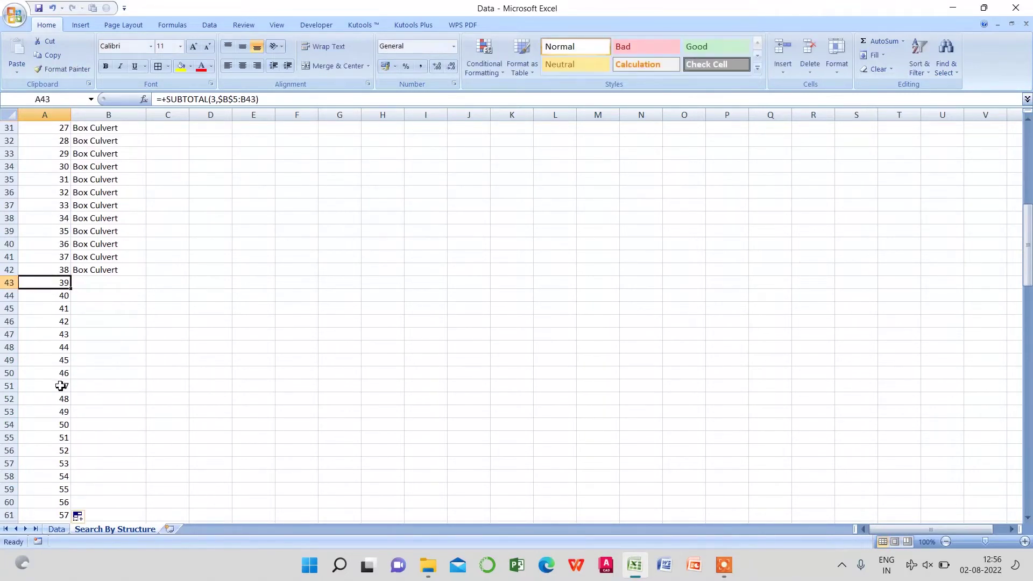
{"action": "key", "text": "ctrl+Down"}
{"action": "double_click", "coordinate": [54, 323]}
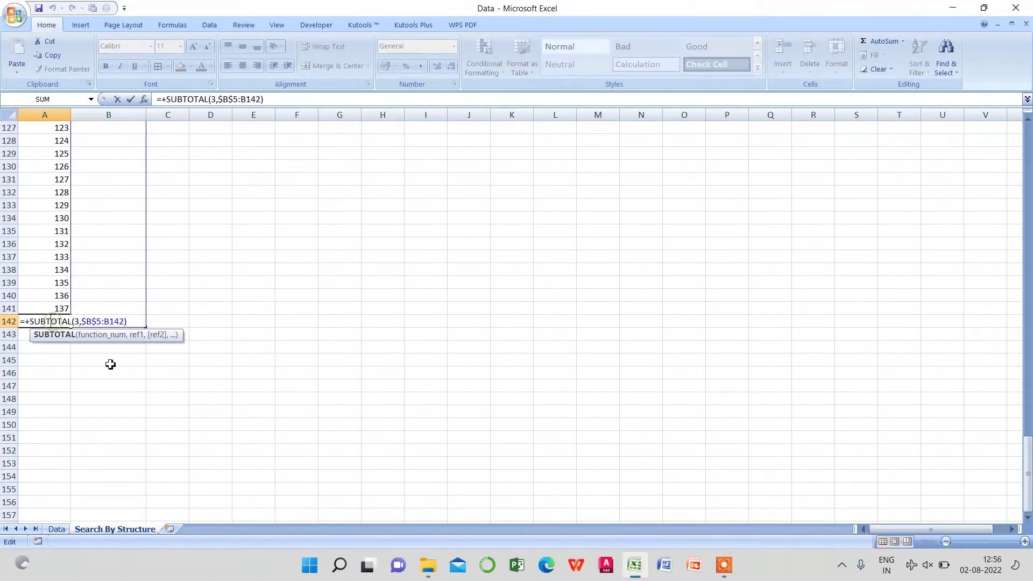
{"action": "key", "text": "Escape"}
Extend the serial formula down to row 165 and verify it in A144.
{"action": "left_click_drag", "start_coordinate": [72, 328], "coordinate": [72, 509]}
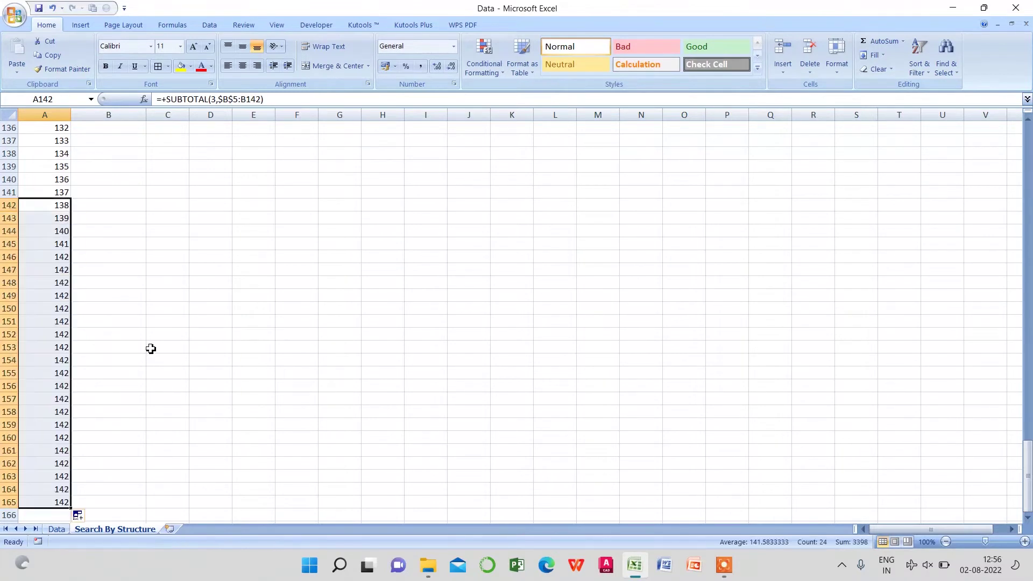
{"action": "scroll", "coordinate": [150, 349], "scroll_direction": "down", "scroll_amount": 1}
{"action": "left_click", "coordinate": [52, 215]}
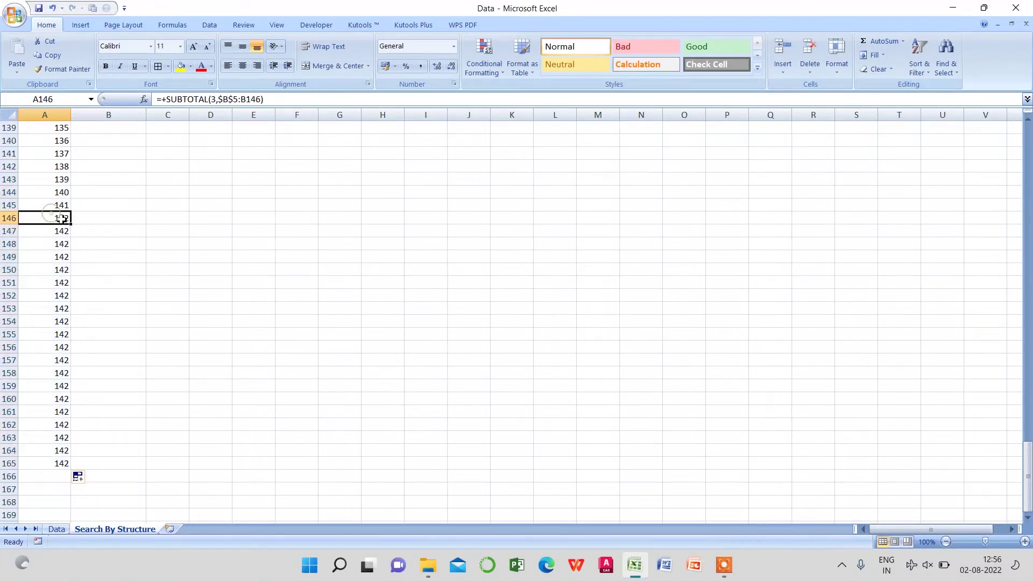
{"action": "double_click", "coordinate": [53, 193]}
{"action": "key", "text": "Escape"}
{"action": "scroll", "coordinate": [79, 307], "scroll_direction": "up", "scroll_amount": 5}
{"action": "scroll", "coordinate": [86, 318], "scroll_direction": "up", "scroll_amount": 11}
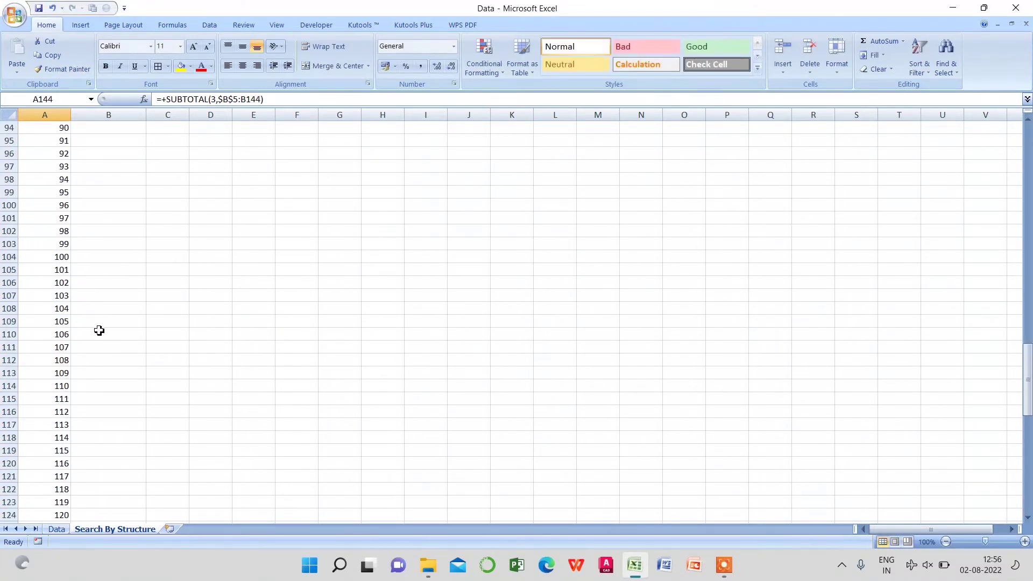
{"action": "scroll", "coordinate": [99, 329], "scroll_direction": "up", "scroll_amount": 9}
{"action": "scroll", "coordinate": [106, 331], "scroll_direction": "up", "scroll_amount": 9}
{"action": "scroll", "coordinate": [109, 335], "scroll_direction": "up", "scroll_amount": 5}
{"action": "scroll", "coordinate": [109, 334], "scroll_direction": "up", "scroll_amount": 6}
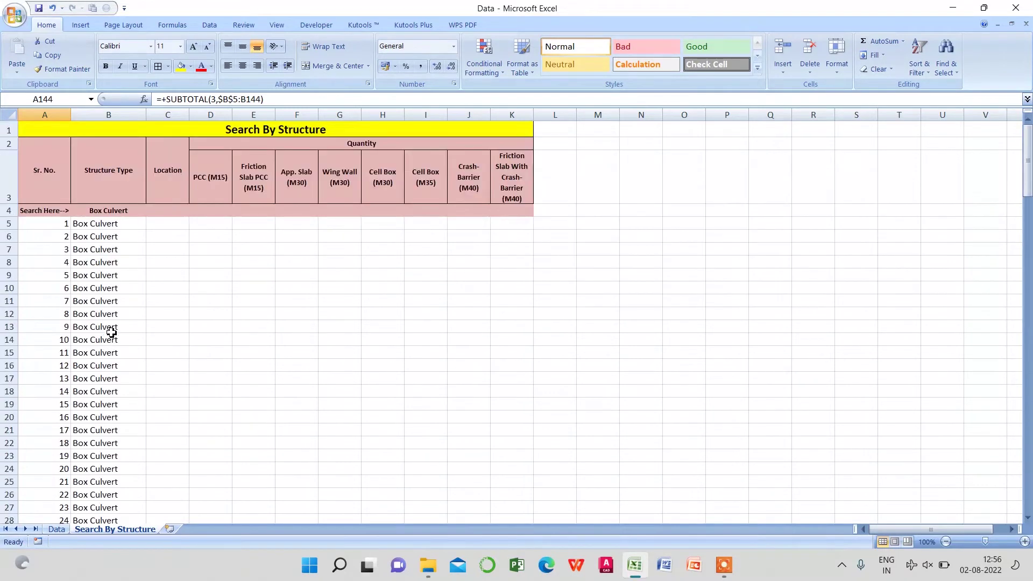
{"action": "left_click", "coordinate": [180, 276]}
{"action": "left_click", "coordinate": [113, 213]}
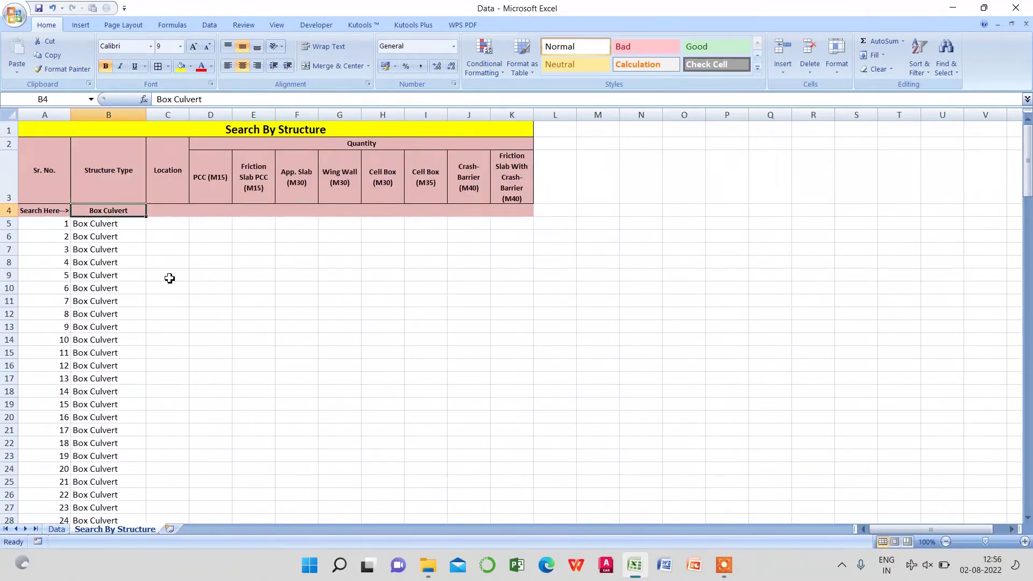
Search for sv in B4, then centre and bold the serial numbers in column A.
{"action": "type", "text": "s"}
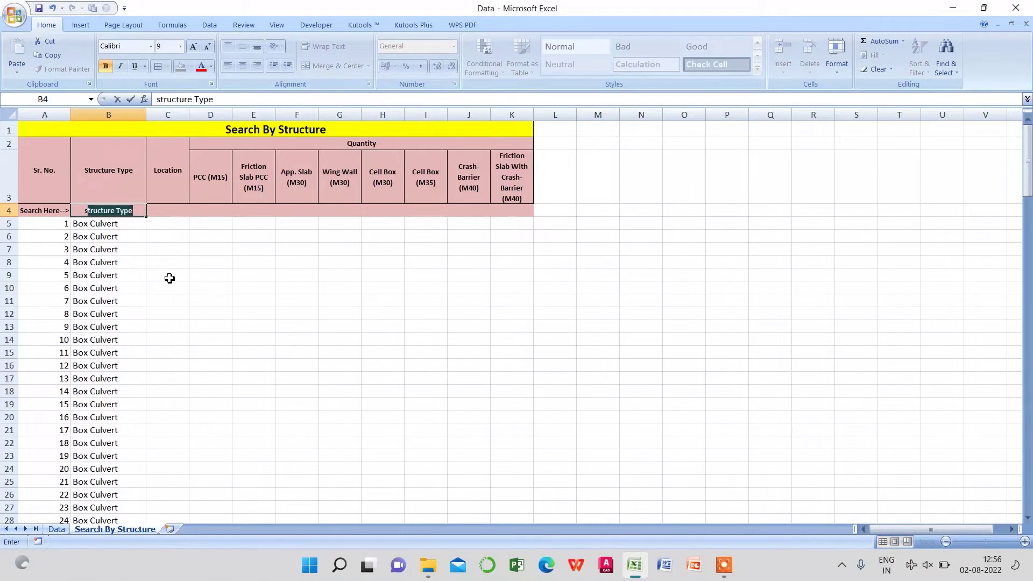
{"action": "type", "text": "v"}
{"action": "key", "text": "Return"}
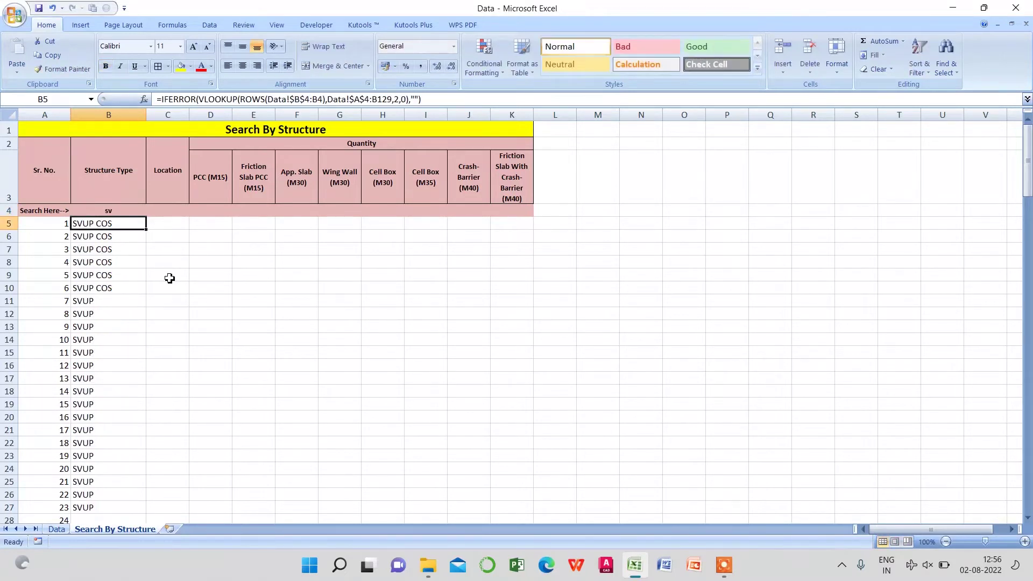
{"action": "left_click", "coordinate": [45, 114]}
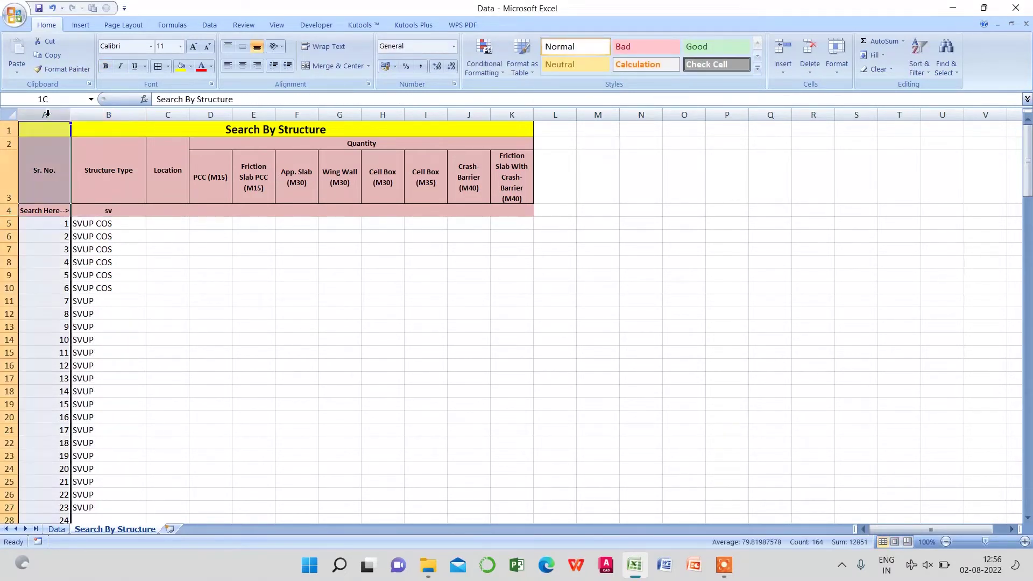
{"action": "left_click", "coordinate": [242, 65]}
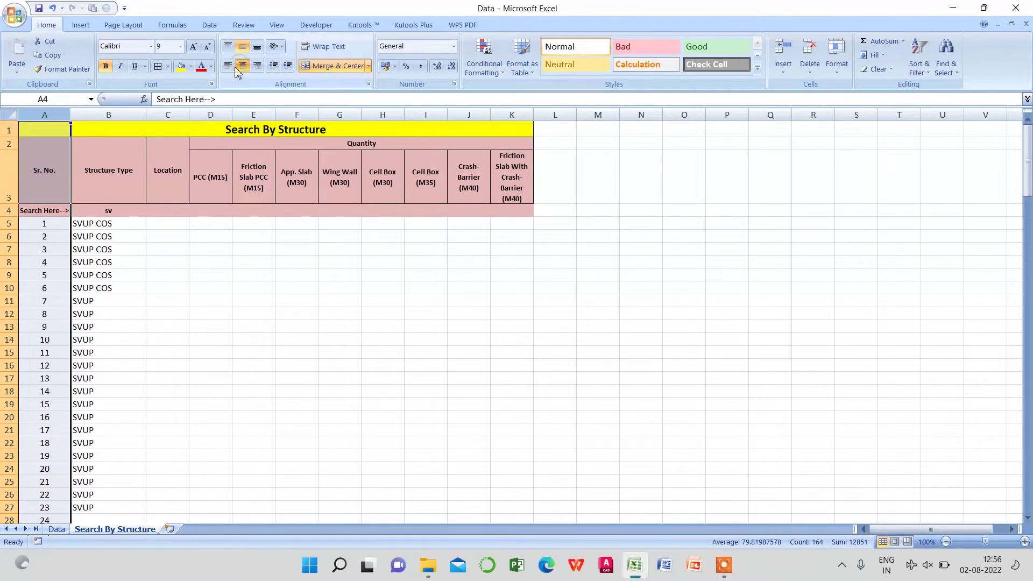
{"action": "left_click", "coordinate": [111, 70]}
{"action": "left_click", "coordinate": [210, 288]}
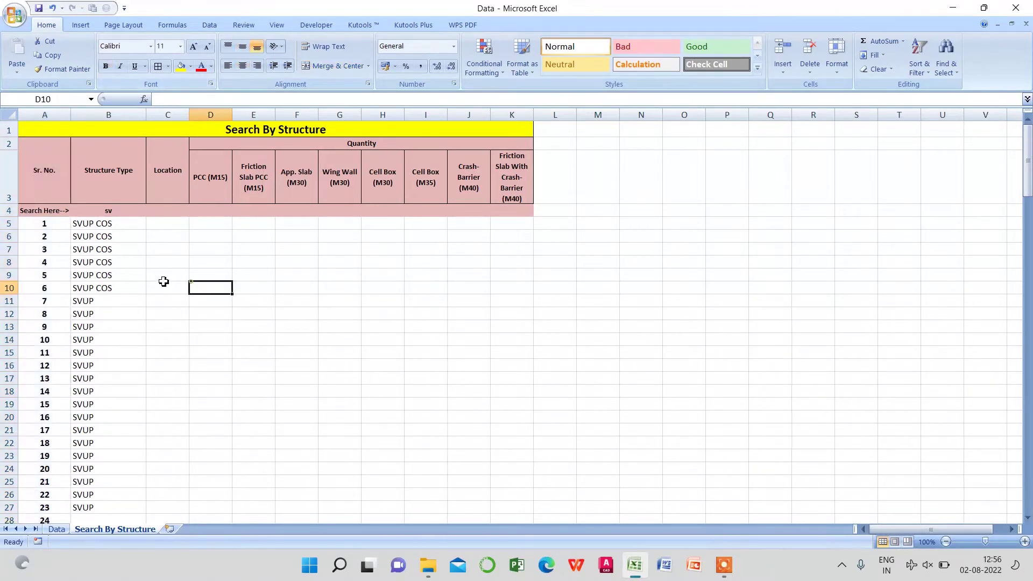
Reduce the text of table rows A5:K165 to size 9.
{"action": "left_click_drag", "start_coordinate": [26, 226], "coordinate": [498, 564]}
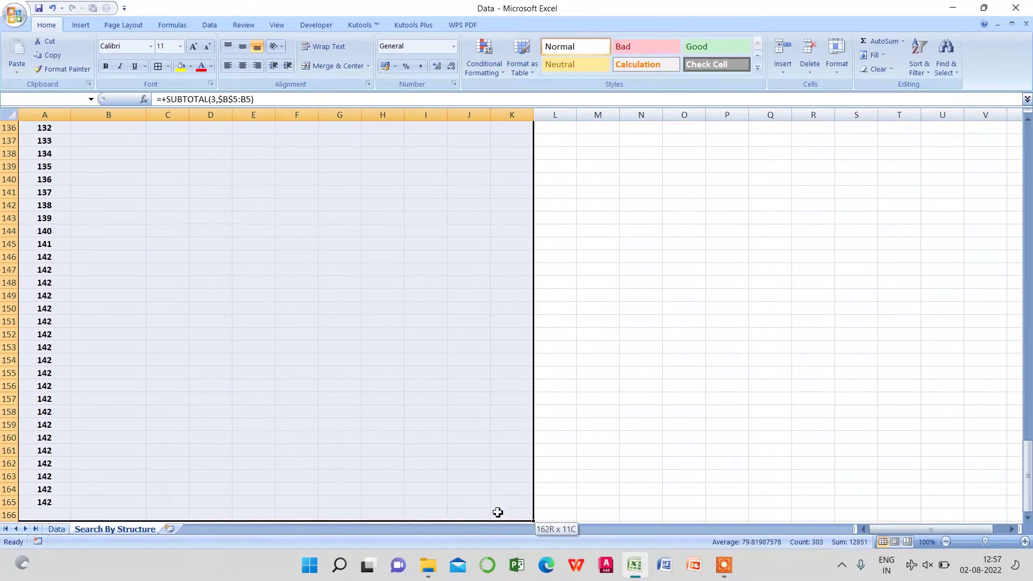
{"action": "left_click_drag", "start_coordinate": [498, 563], "coordinate": [501, 509]}
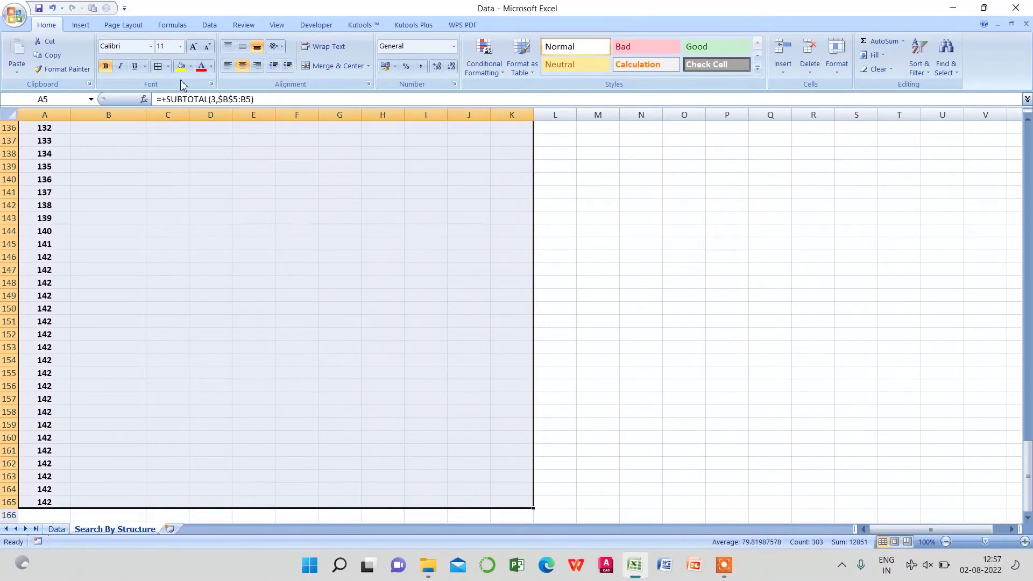
{"action": "left_click", "coordinate": [207, 48]}
{"action": "left_click", "coordinate": [207, 47]}
{"action": "left_click", "coordinate": [207, 302]}
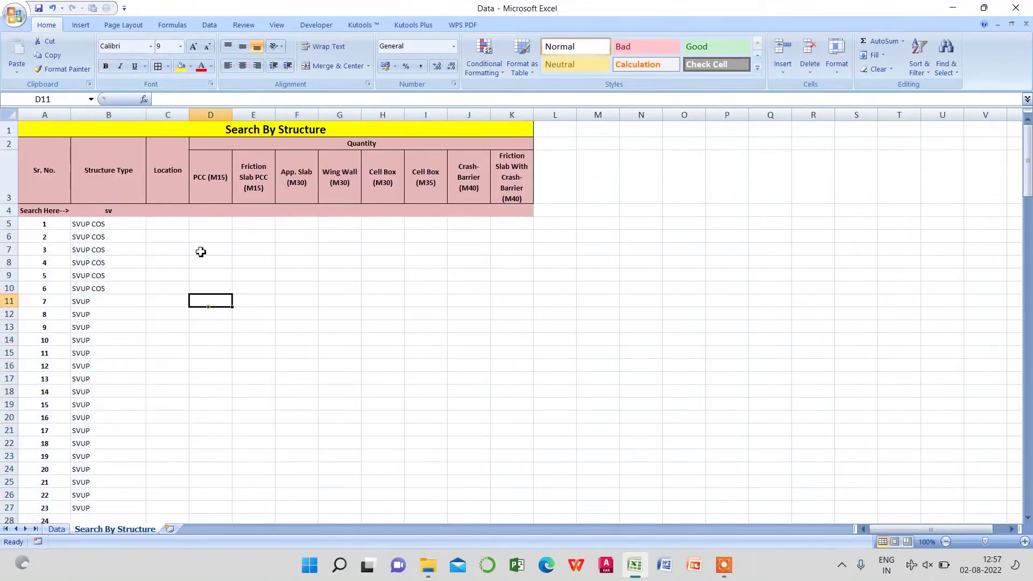
Fill search cell B4 and label cell A4 yellow.
{"action": "left_click", "coordinate": [123, 214]}
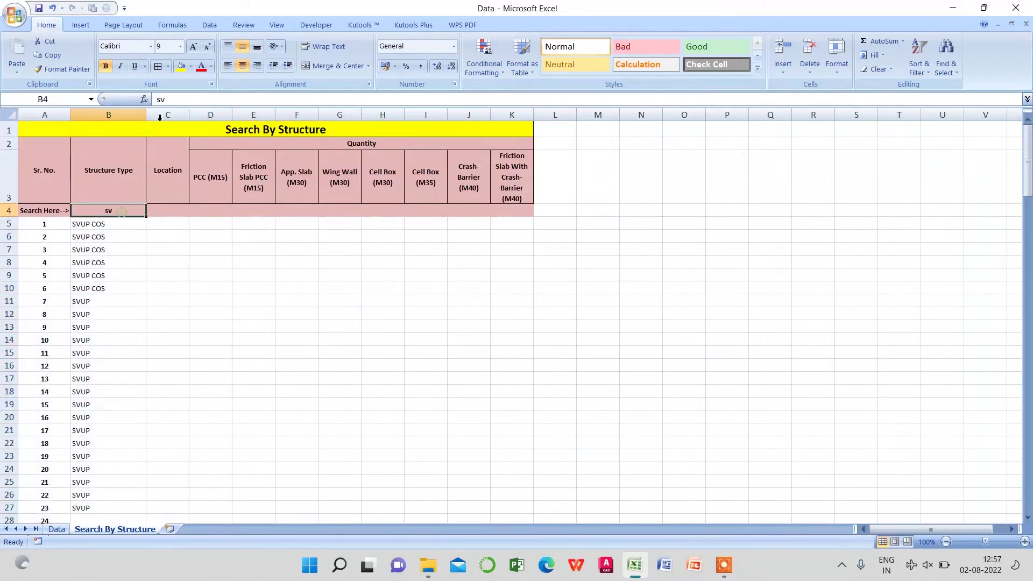
{"action": "left_click", "coordinate": [179, 66]}
{"action": "left_click", "coordinate": [49, 211]}
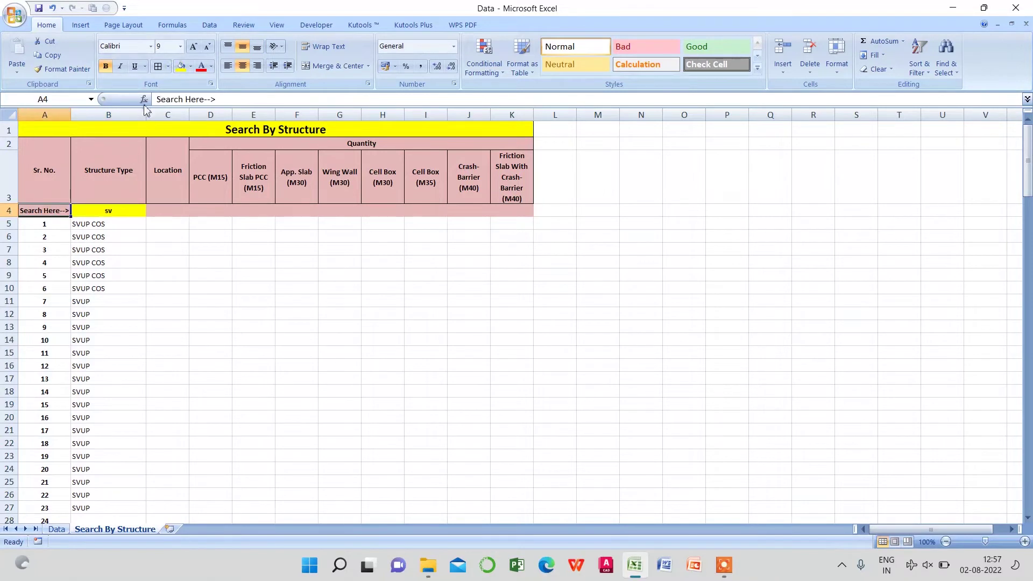
{"action": "left_click", "coordinate": [180, 66]}
{"action": "left_click", "coordinate": [242, 262]}
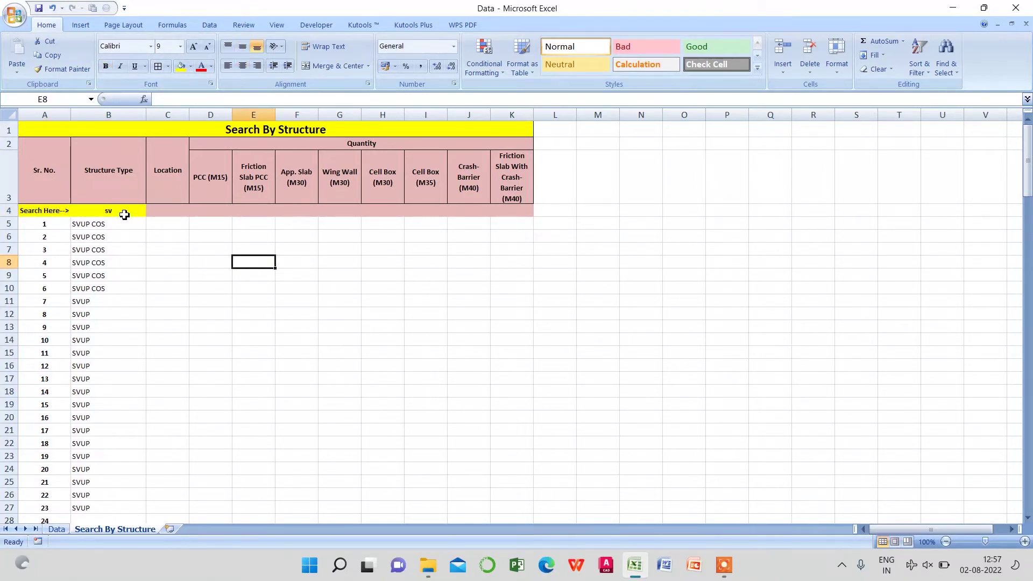
Change the B4 search term to cos.
{"action": "left_click", "coordinate": [125, 215]}
{"action": "type", "text": "co"}
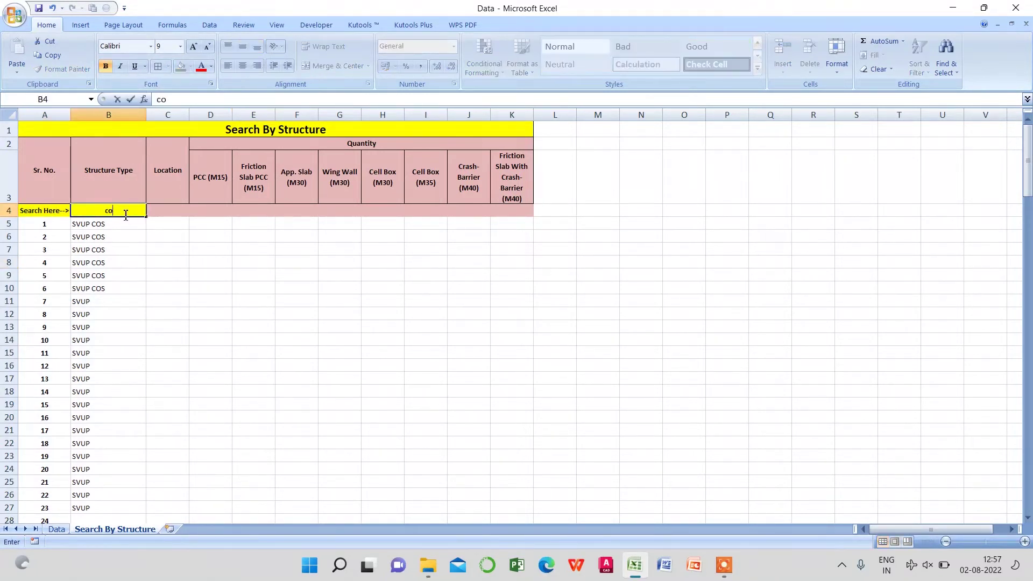
{"action": "key", "text": "Return"}
{"action": "left_click", "coordinate": [177, 316]}
{"action": "left_click", "coordinate": [226, 261]}
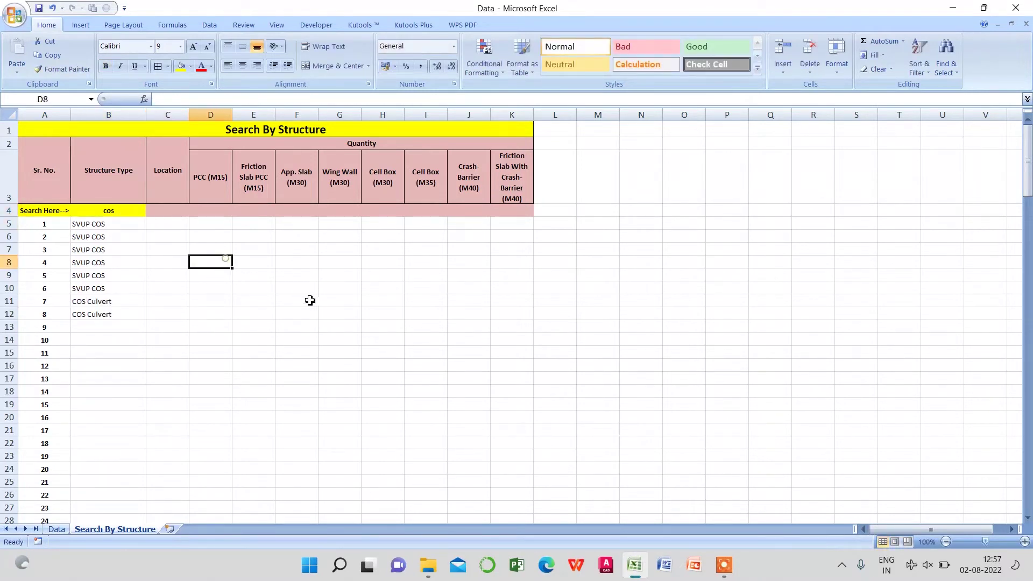
{"action": "left_click", "coordinate": [340, 291]}
{"action": "left_click", "coordinate": [224, 252]}
Copy B5's lookup formula text and paste it into C5.
{"action": "left_click", "coordinate": [173, 224]}
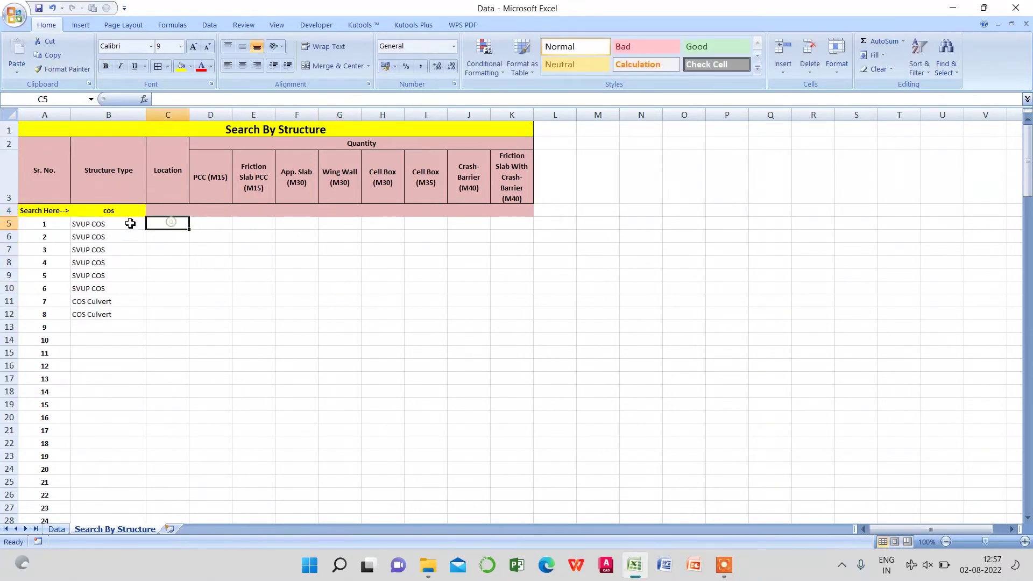
{"action": "left_click", "coordinate": [124, 223]}
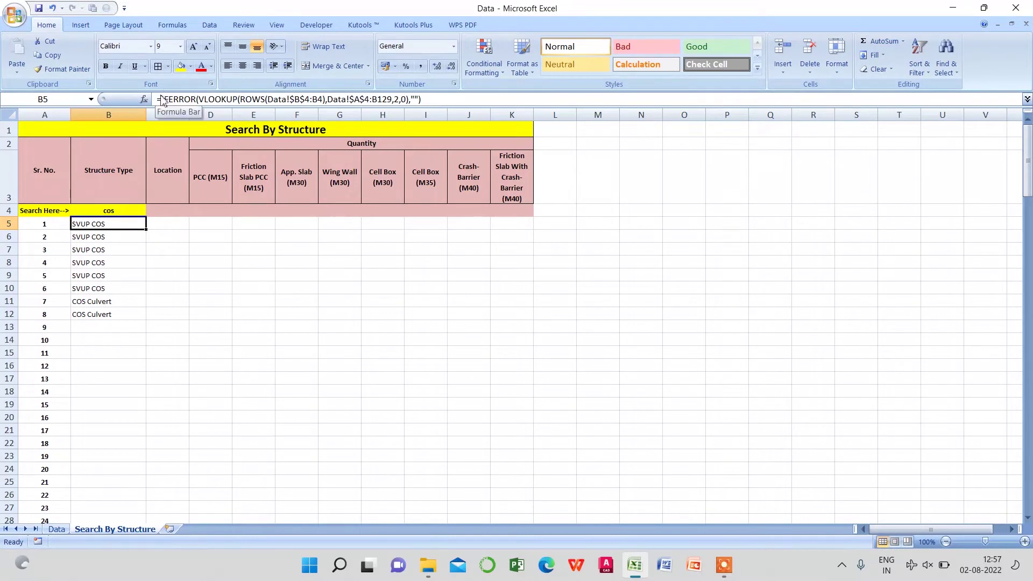
{"action": "left_click", "coordinate": [169, 98]}
{"action": "left_click_drag", "start_coordinate": [162, 99], "coordinate": [237, 99]}
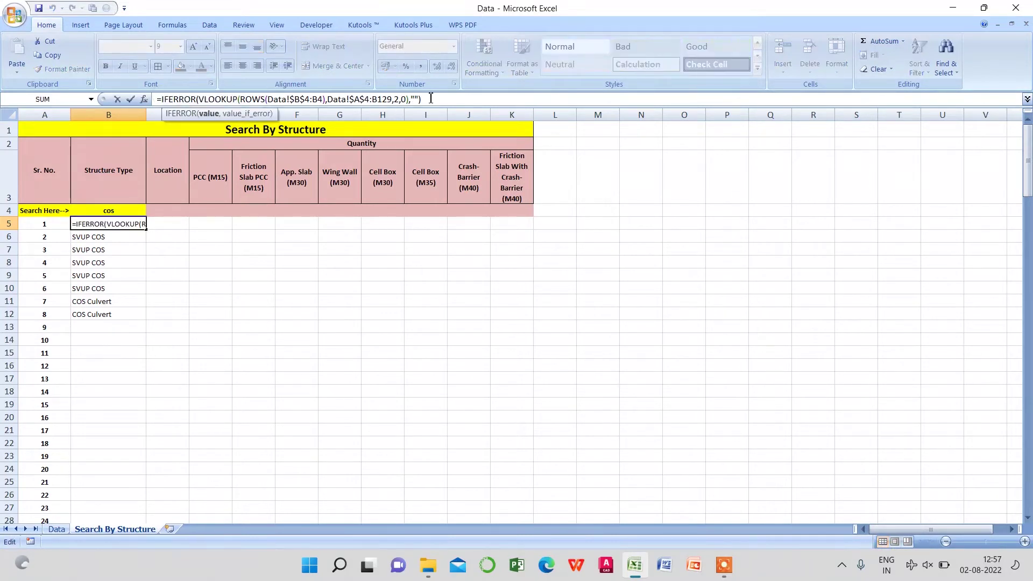
{"action": "left_click_drag", "start_coordinate": [421, 99], "coordinate": [271, 99]}
{"action": "left_click_drag", "start_coordinate": [421, 99], "coordinate": [156, 99]}
{"action": "key", "text": "ctrl+c"}
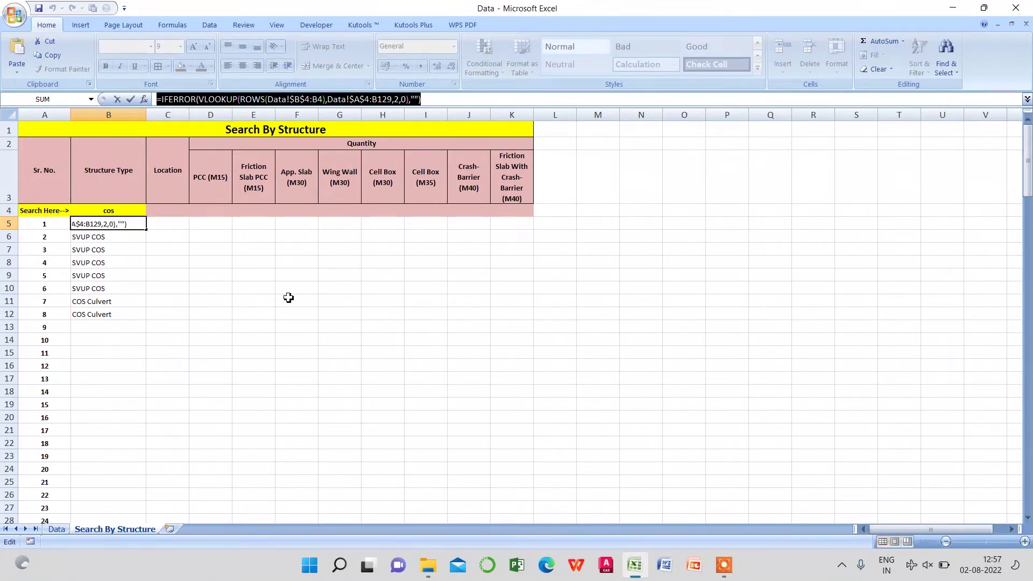
{"action": "key", "text": "Escape"}
{"action": "left_click", "coordinate": [172, 225]}
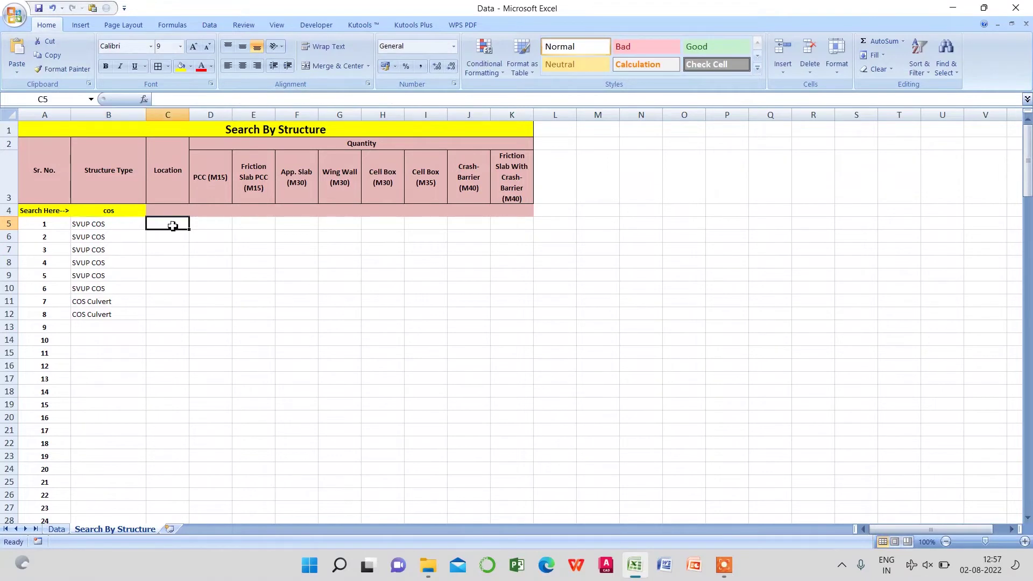
{"action": "key", "text": "ctrl+v"}
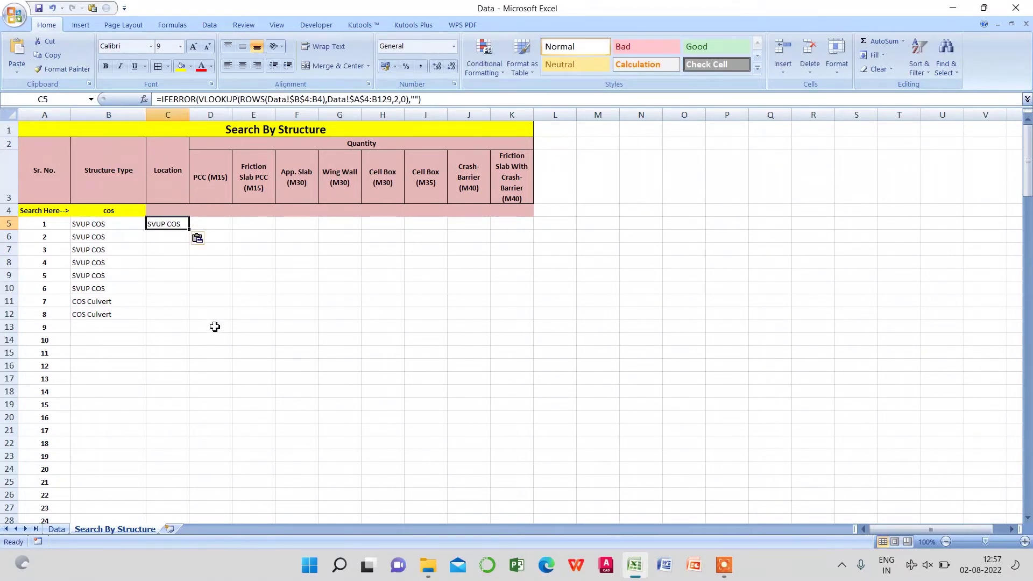
Check the Data sheet's column order up to App. Slab (M30).
{"action": "left_click", "coordinate": [56, 530]}
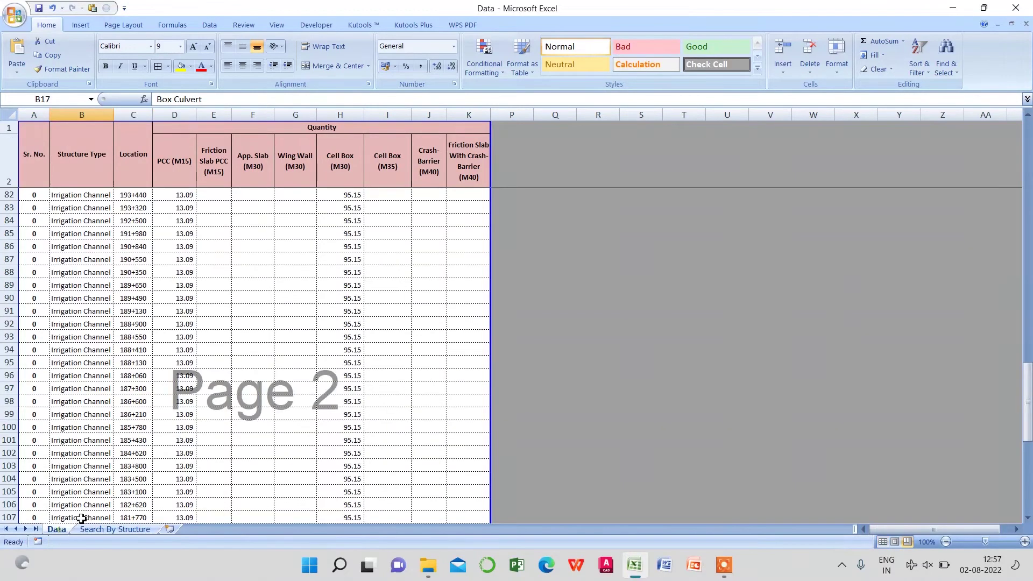
{"action": "left_click", "coordinate": [140, 114]}
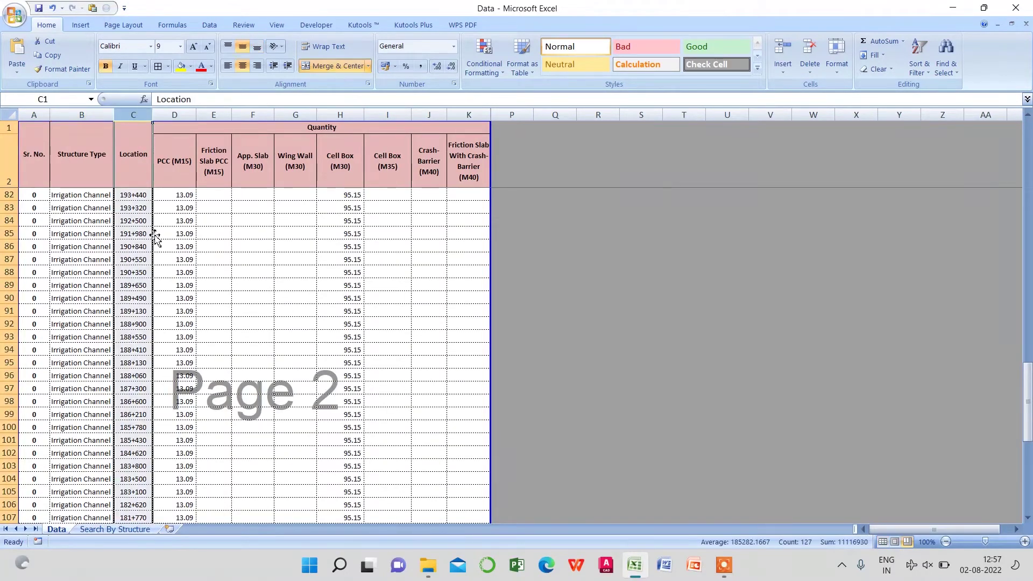
{"action": "left_click", "coordinate": [187, 144]}
{"action": "left_click", "coordinate": [214, 143]}
{"action": "left_click", "coordinate": [253, 141]}
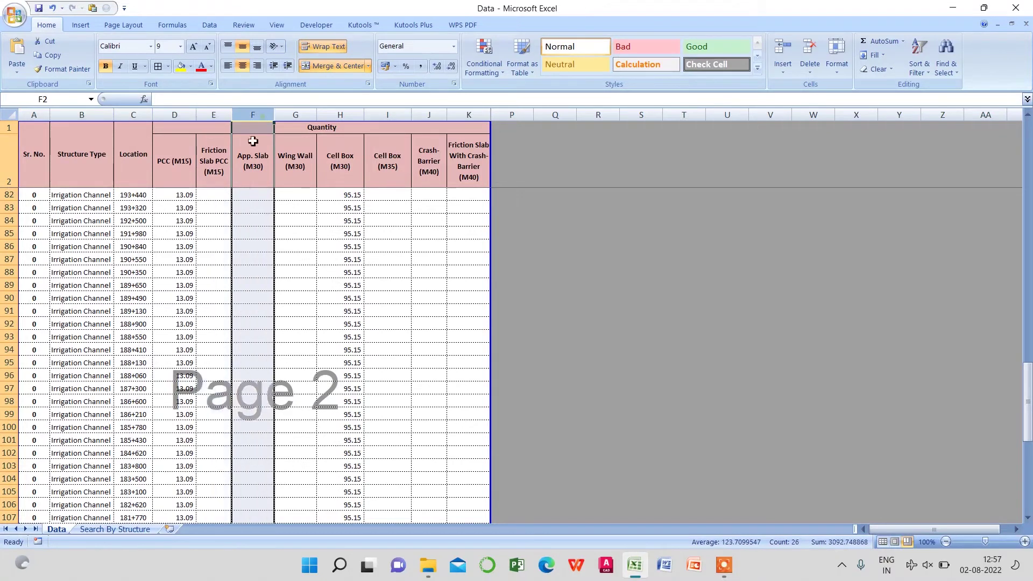
{"action": "left_click", "coordinate": [115, 530]}
Re-commit C5's lookup so it uses column 3 of Data!$A$4:C129.
{"action": "left_click", "coordinate": [226, 288]}
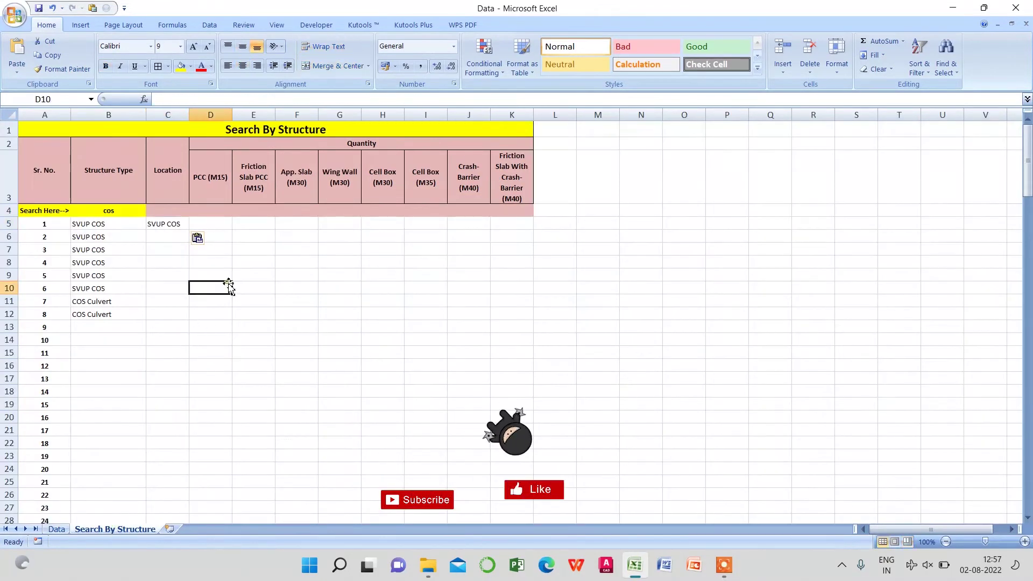
{"action": "left_click", "coordinate": [169, 224]}
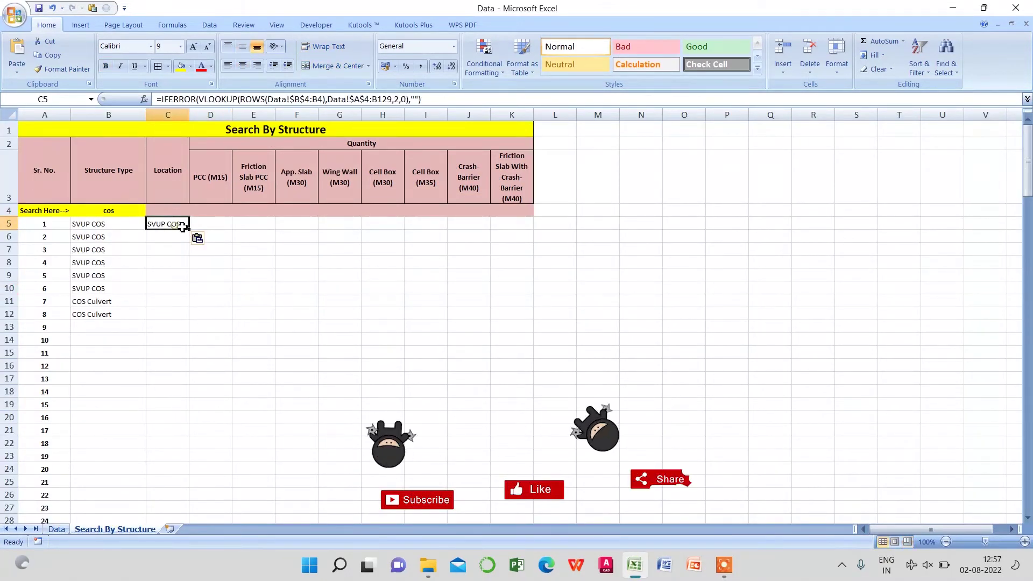
{"action": "left_click", "coordinate": [396, 103]}
{"action": "key", "text": "Return"}
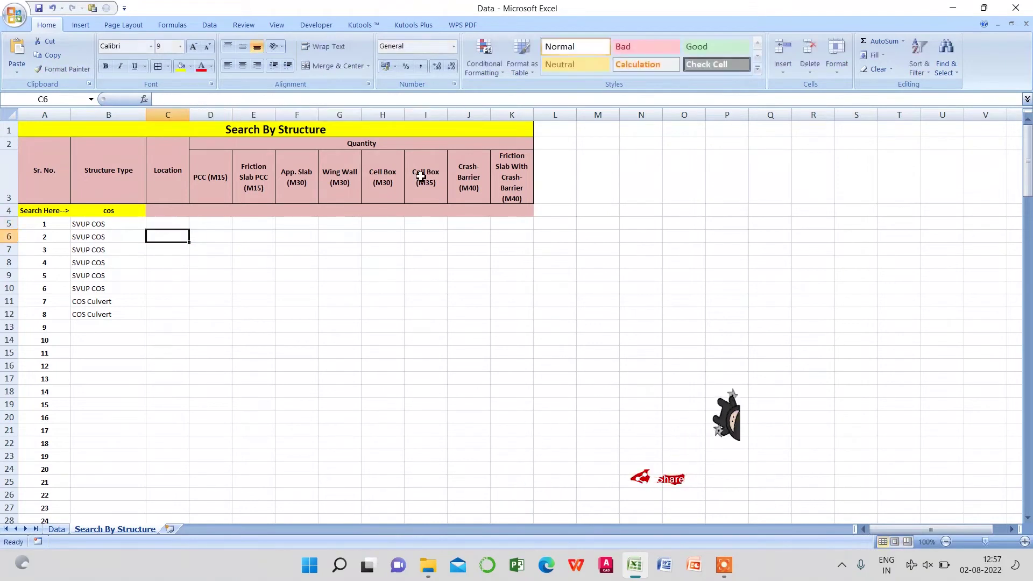
{"action": "left_click", "coordinate": [181, 224]}
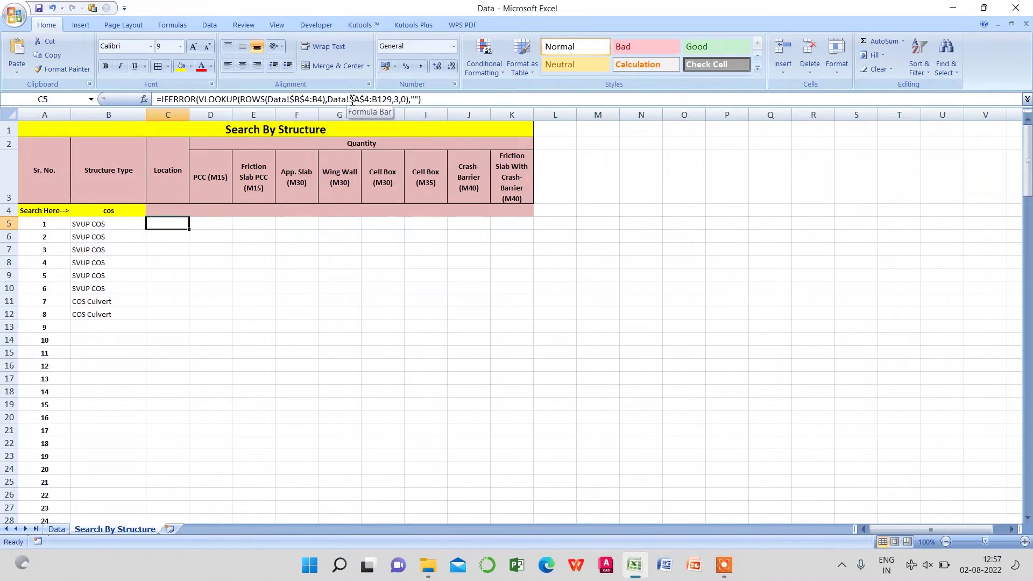
Fill B5's lookup formula across row 5 through K5.
{"action": "left_click", "coordinate": [126, 226]}
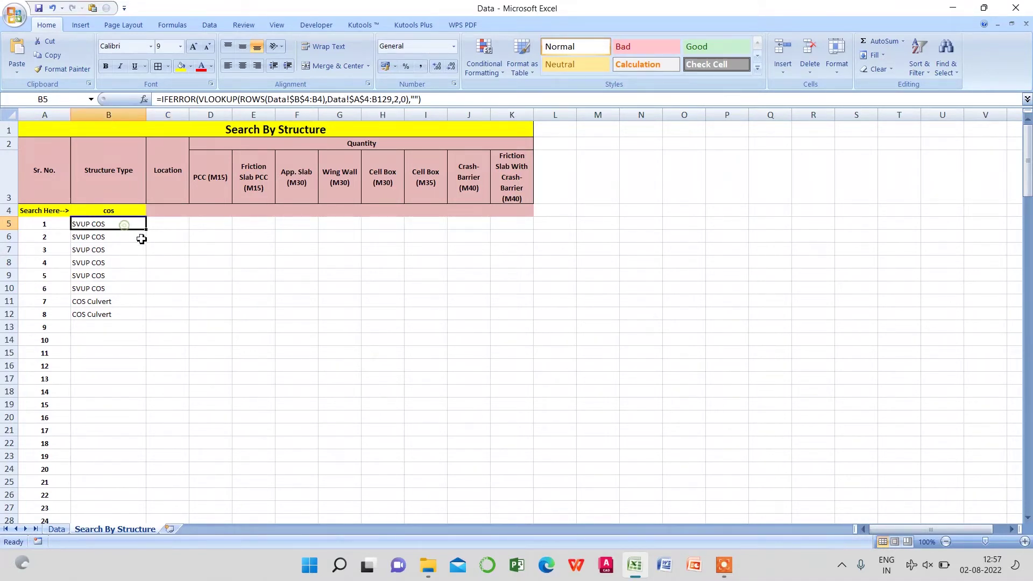
{"action": "left_click_drag", "start_coordinate": [145, 230], "coordinate": [530, 227]}
{"action": "left_click", "coordinate": [327, 288]}
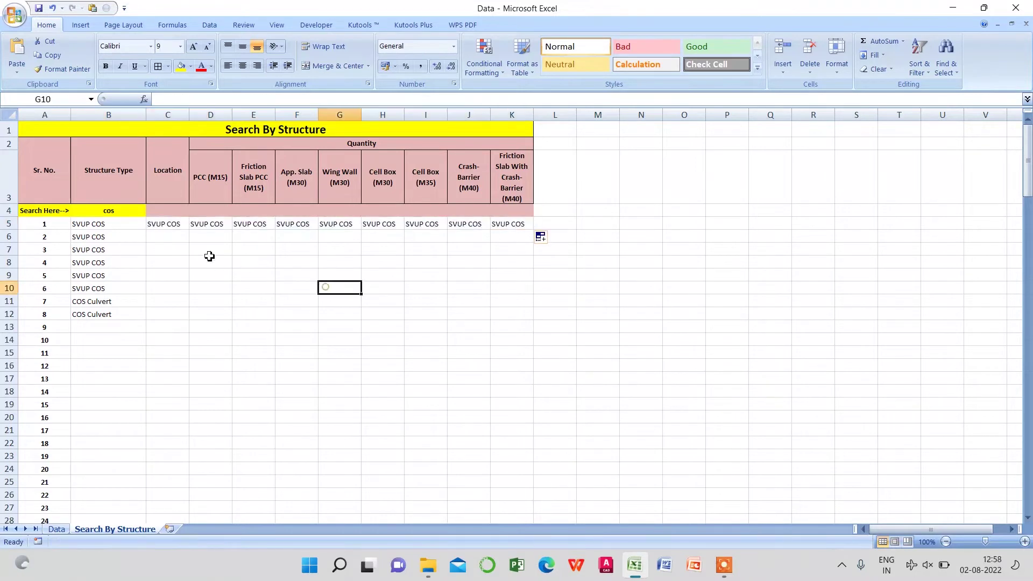
{"action": "left_click", "coordinate": [173, 226]}
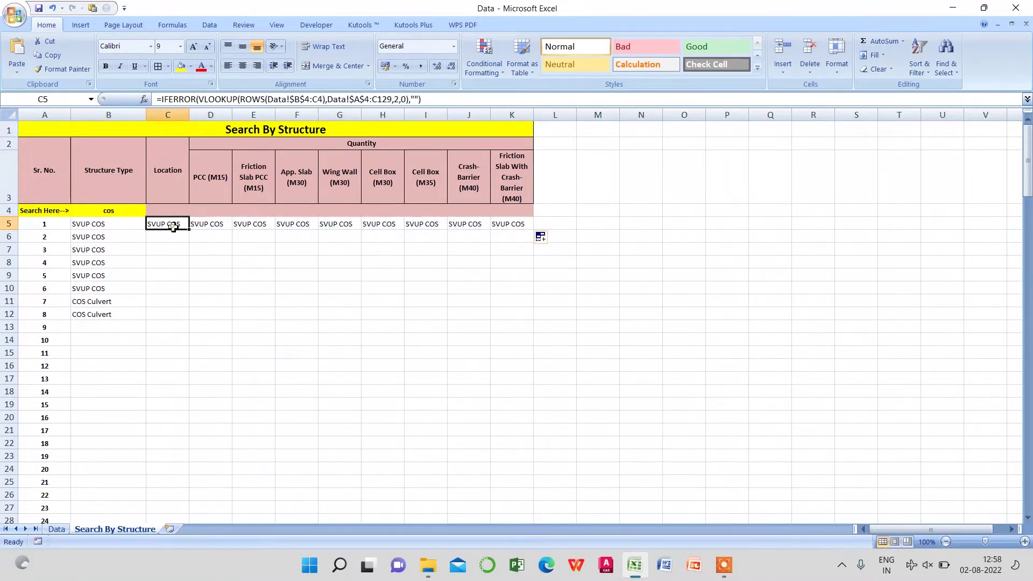
Set the lookup column index to 3, 4 and 5 in C5, D5 and E5.
{"action": "left_click", "coordinate": [397, 99]}
{"action": "type", "text": "3"}
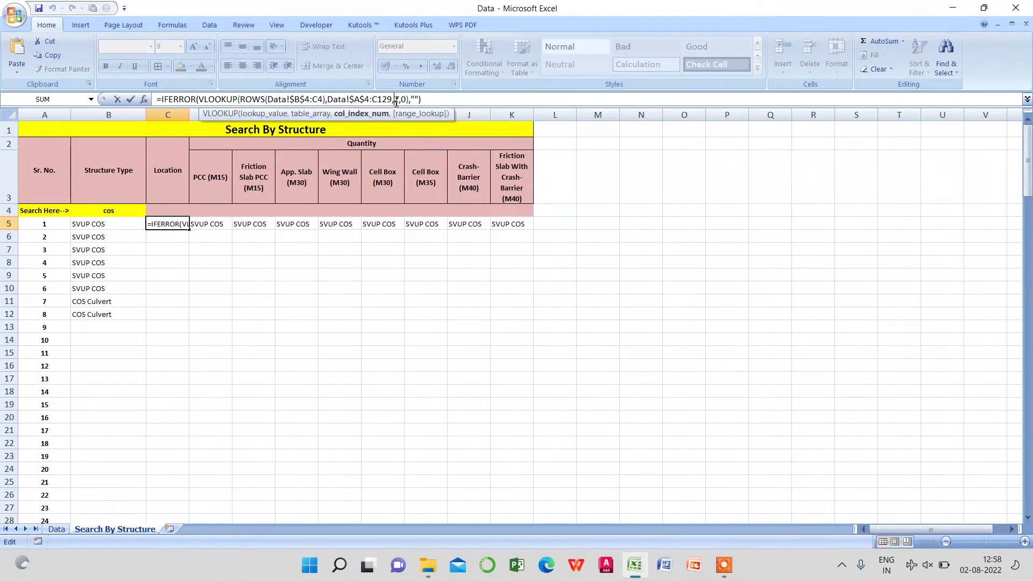
{"action": "type", "text": "3"}
{"action": "key", "text": "Return"}
{"action": "left_click", "coordinate": [218, 226]}
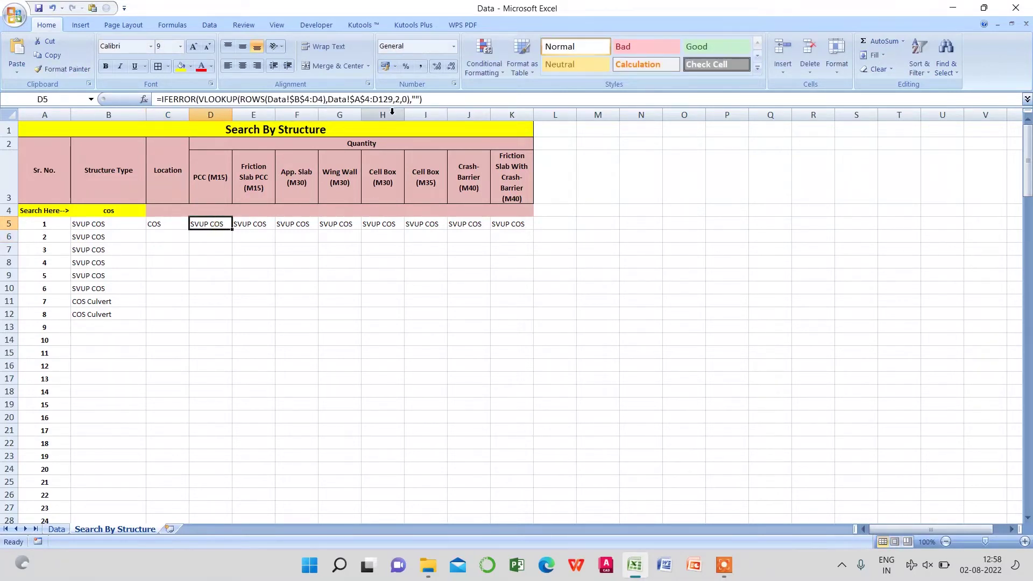
{"action": "left_click", "coordinate": [399, 99]}
{"action": "type", "text": "4"}
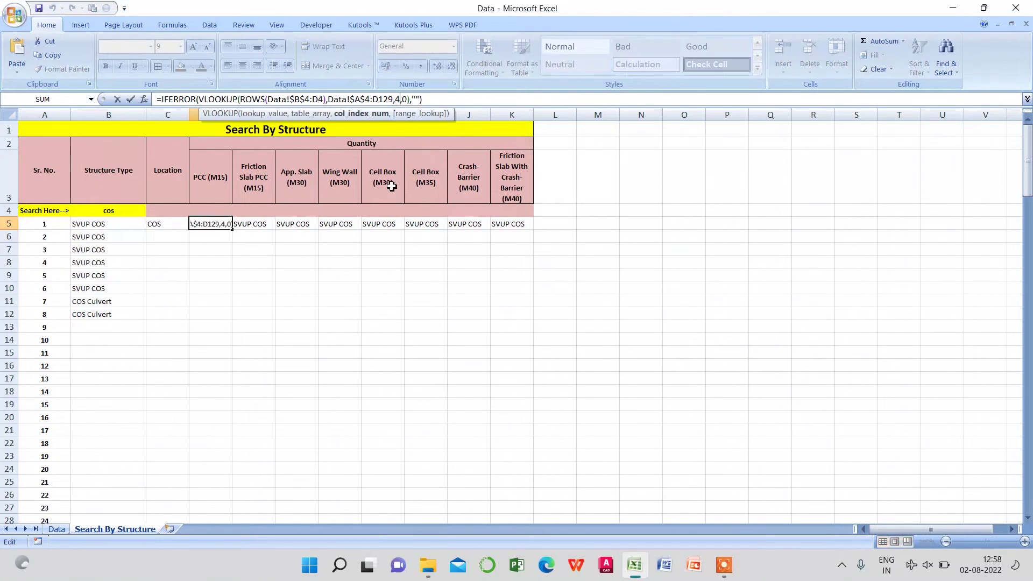
{"action": "key", "text": "Return"}
{"action": "left_click", "coordinate": [263, 226]}
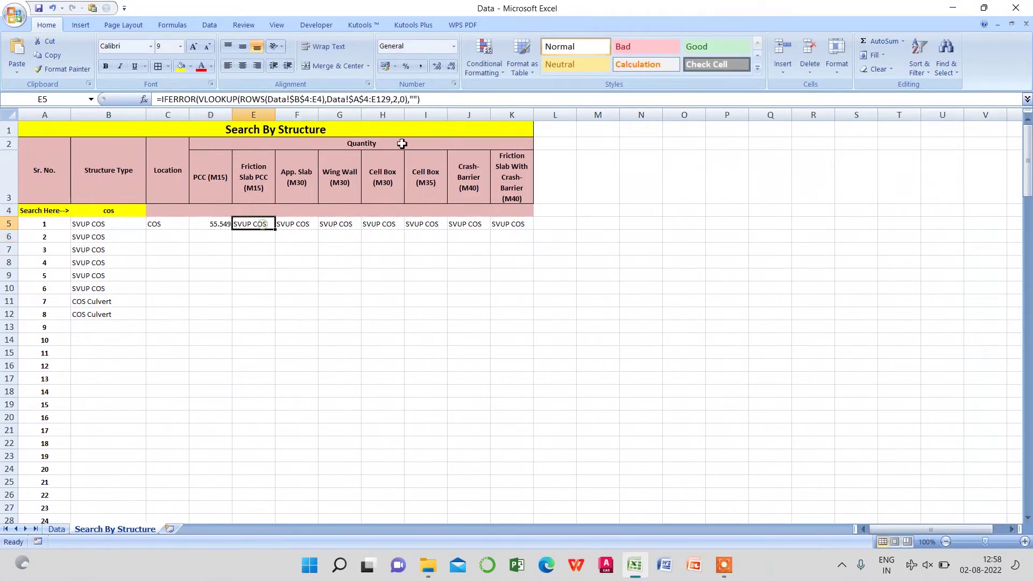
{"action": "double_click", "coordinate": [396, 99]}
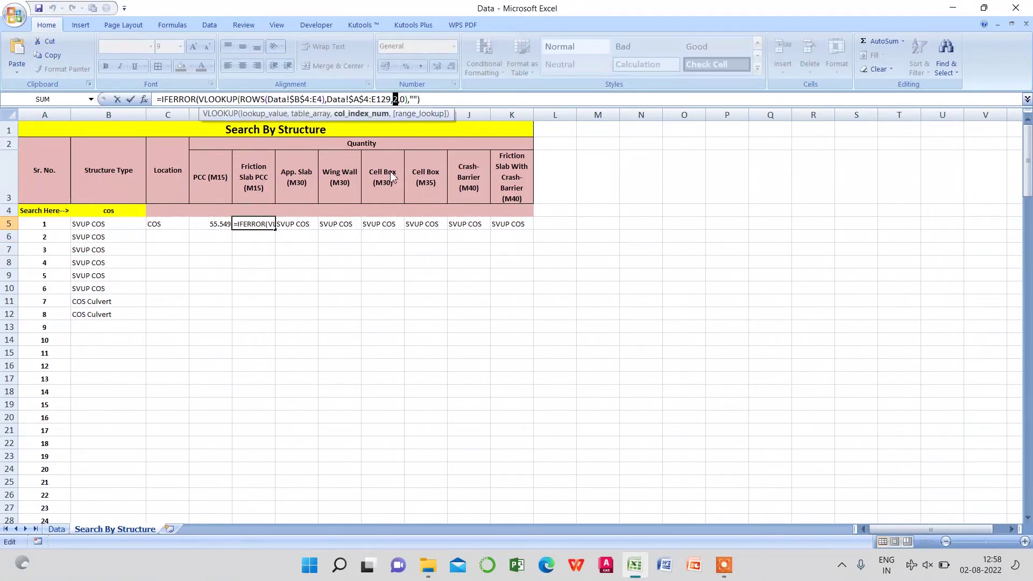
{"action": "type", "text": "5"}
{"action": "key", "text": "Return"}
Check the Data sheet's column order for App. Slab and the following quantity columns.
{"action": "left_click", "coordinate": [57, 529]}
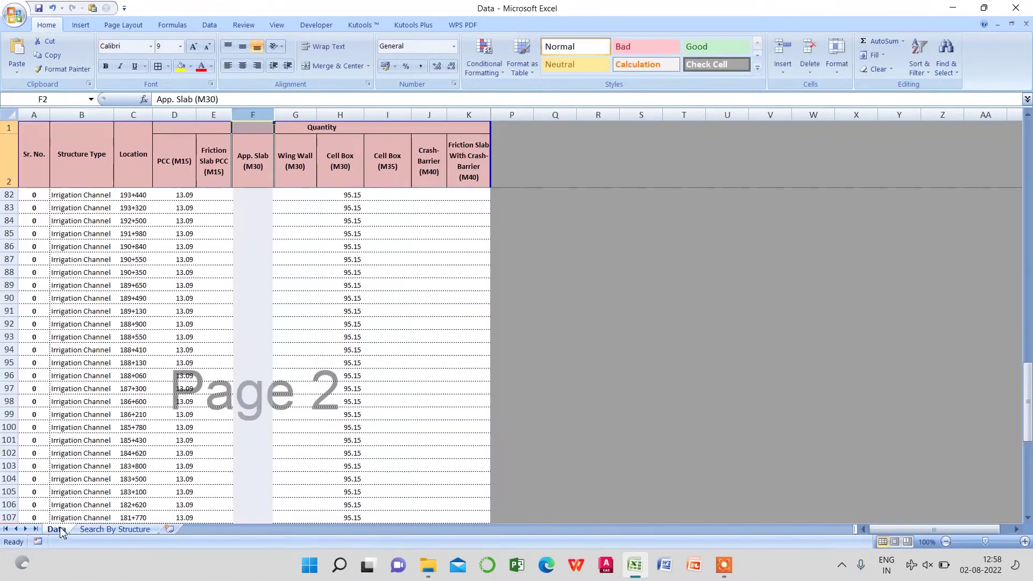
{"action": "left_click", "coordinate": [343, 114]}
{"action": "left_click", "coordinate": [387, 115]}
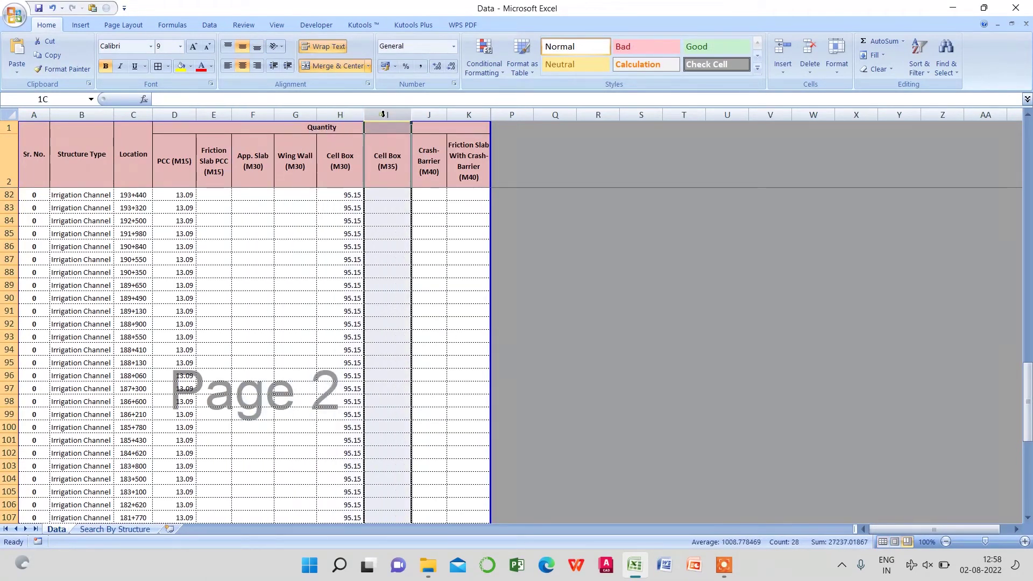
{"action": "left_click", "coordinate": [429, 114]}
{"action": "left_click", "coordinate": [469, 115]}
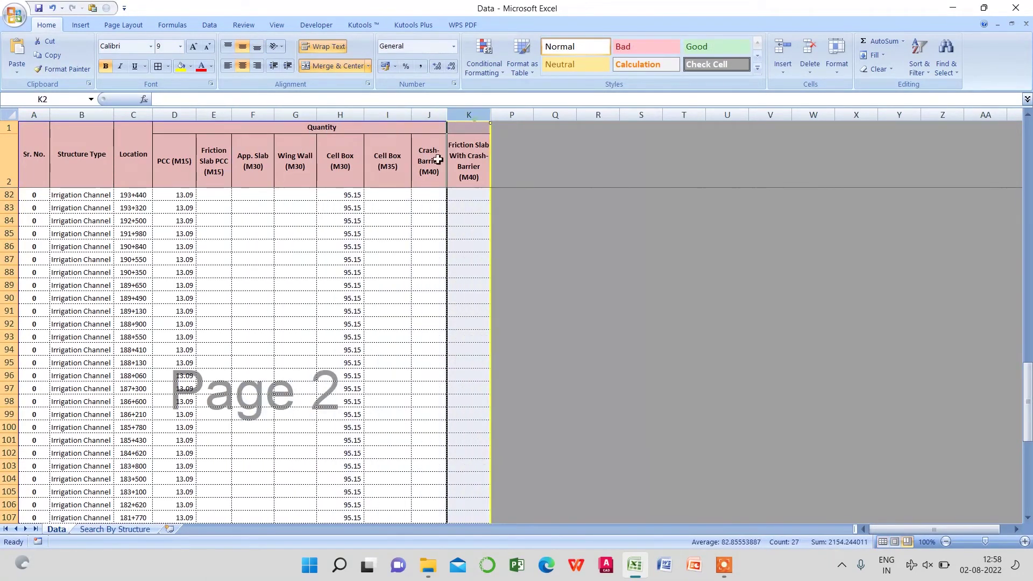
{"action": "left_click", "coordinate": [115, 529]}
Point the F5, G5 and H5 lookups at Data columns 6, 7 and 8.
{"action": "left_click", "coordinate": [307, 226]}
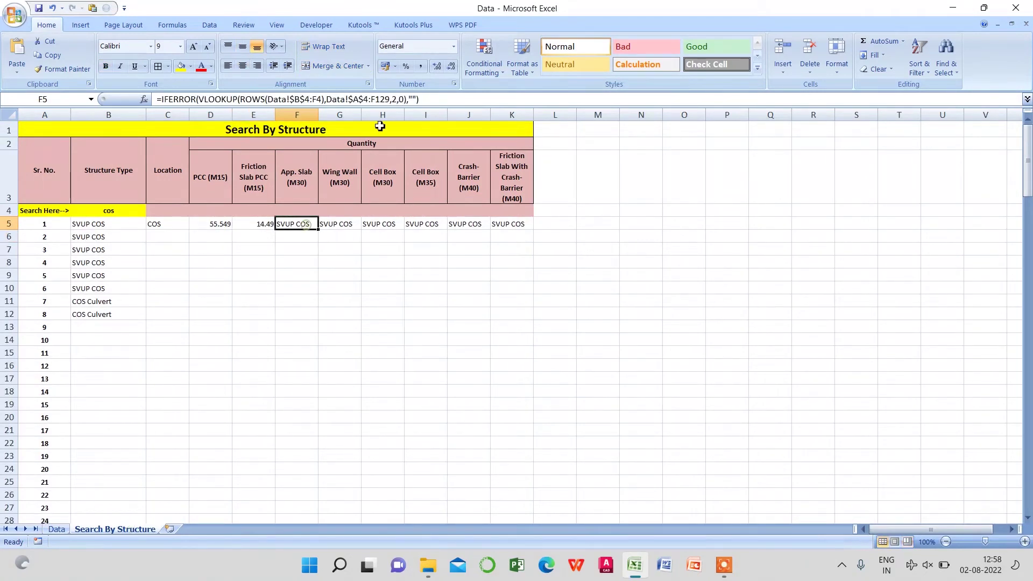
{"action": "double_click", "coordinate": [394, 99]}
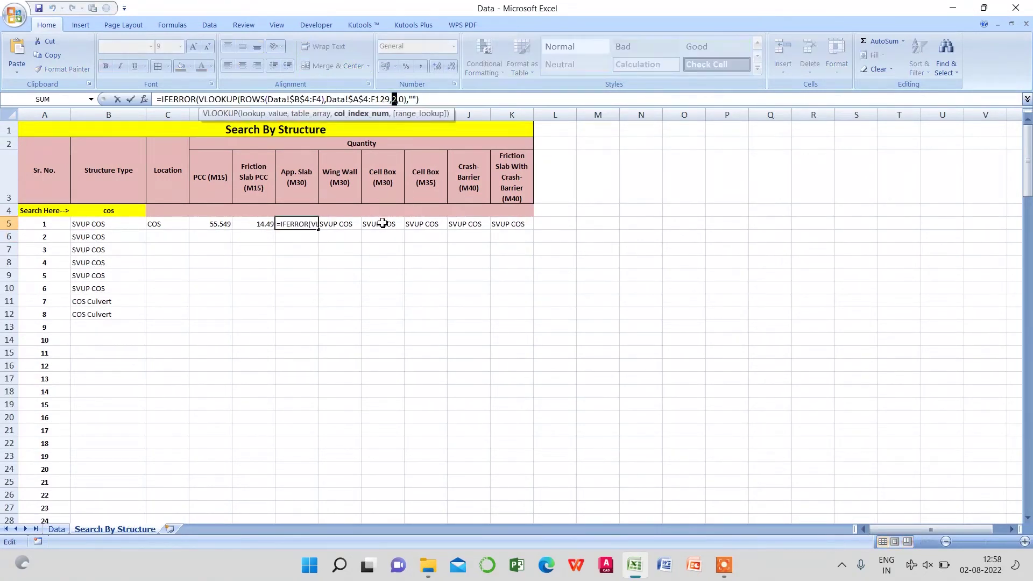
{"action": "type", "text": "6"}
{"action": "key", "text": "Return"}
{"action": "left_click", "coordinate": [345, 226]}
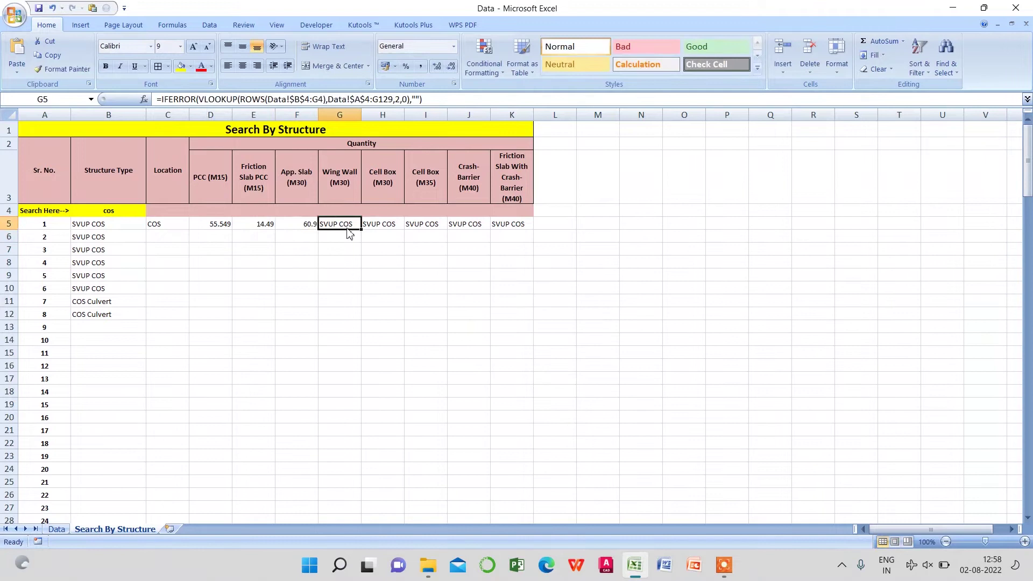
{"action": "double_click", "coordinate": [400, 99]}
{"action": "type", "text": "7"}
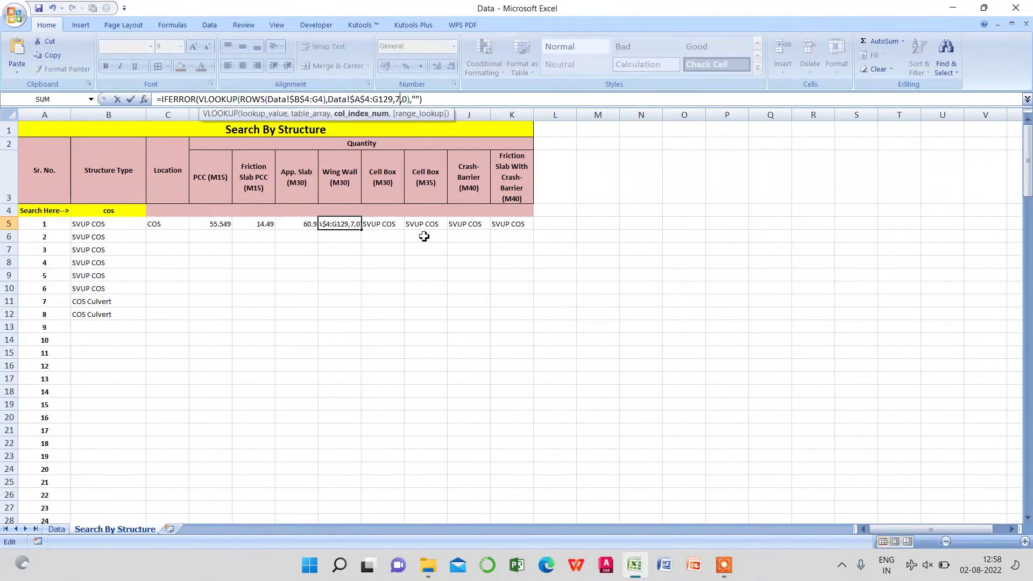
{"action": "key", "text": "Return"}
{"action": "left_click", "coordinate": [391, 225]}
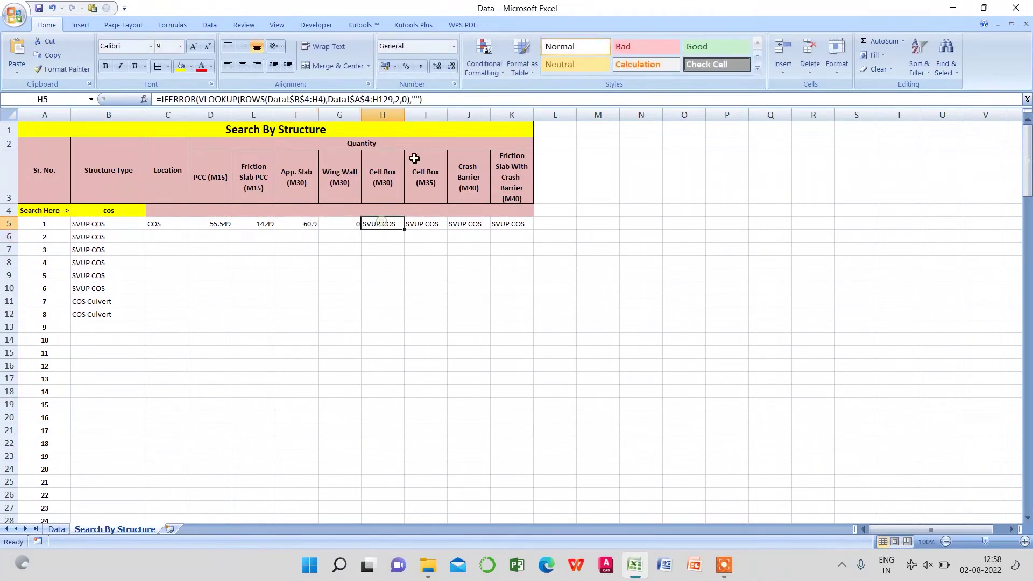
{"action": "double_click", "coordinate": [398, 99]}
{"action": "type", "text": "8"}
{"action": "key", "text": "Return"}
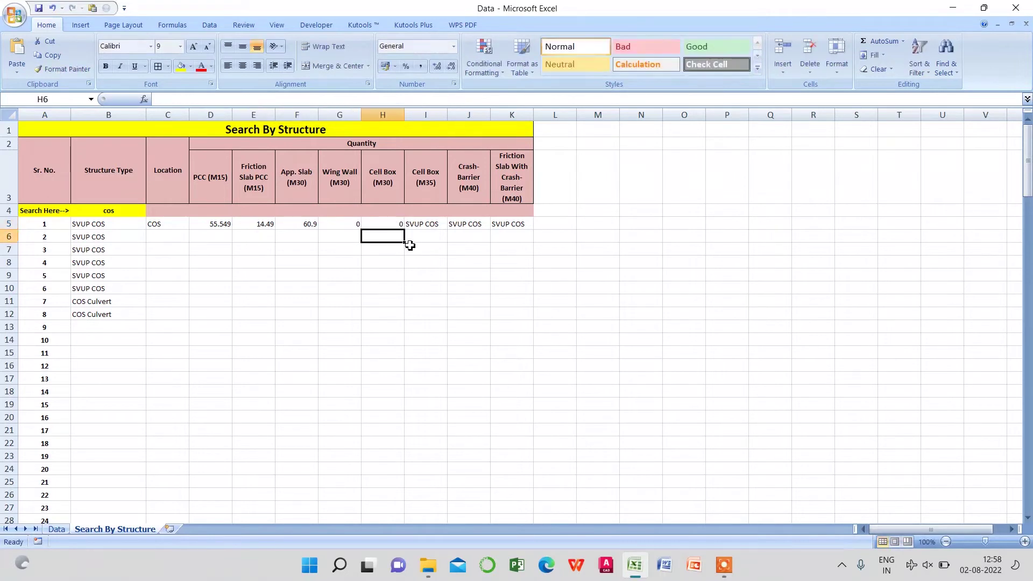
Point the I5, J5 and K5 lookups at Data columns 9, 10 and 11.
{"action": "left_click", "coordinate": [426, 225]}
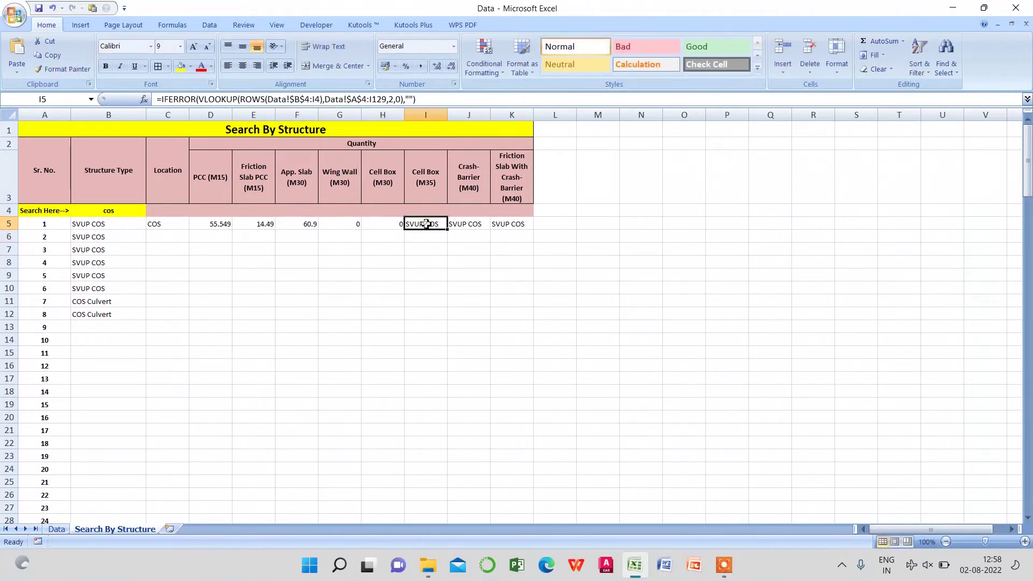
{"action": "double_click", "coordinate": [393, 99]}
{"action": "type", "text": "9"}
{"action": "key", "text": "Return"}
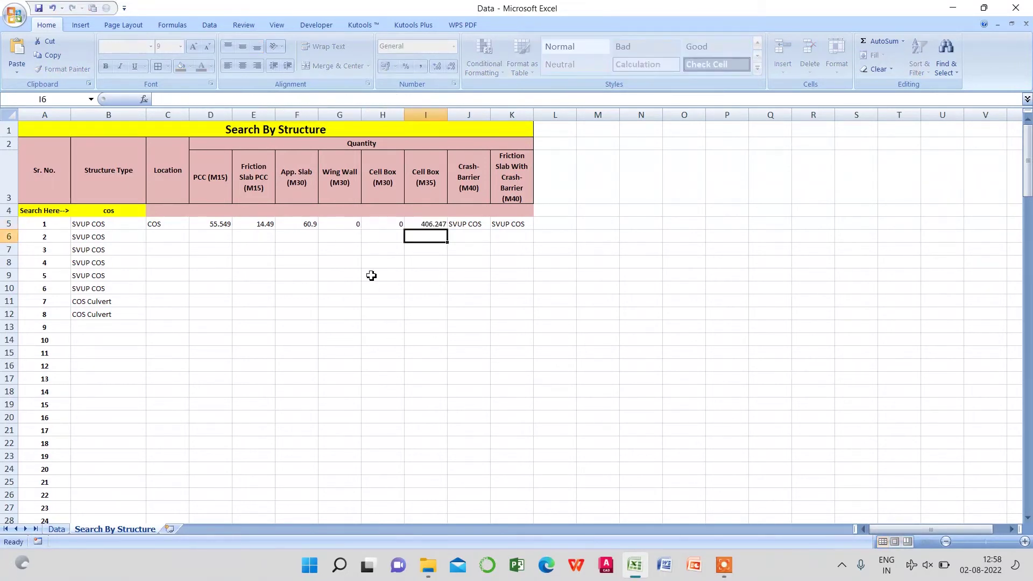
{"action": "left_click", "coordinate": [471, 225]}
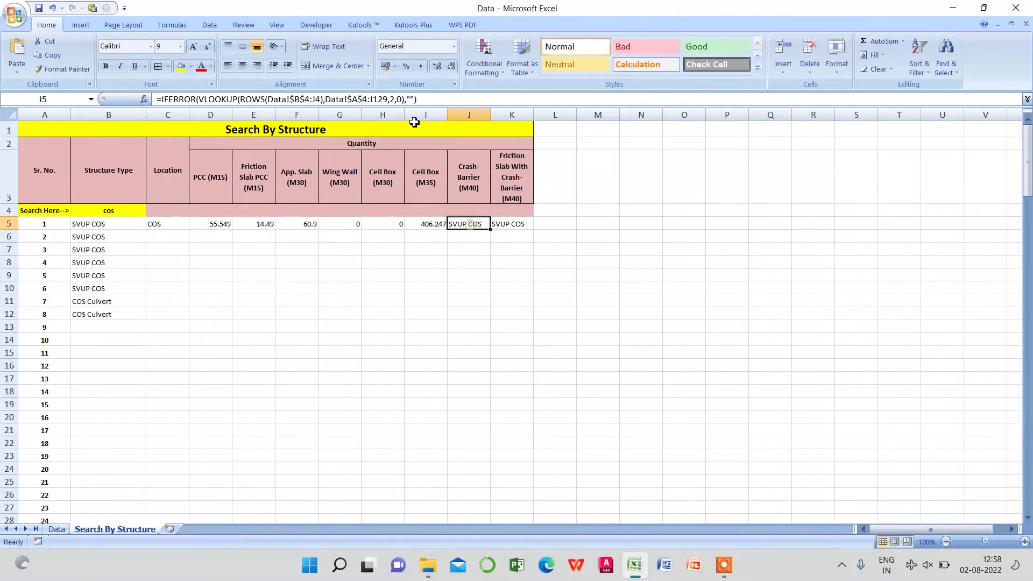
{"action": "double_click", "coordinate": [393, 99]}
{"action": "type", "text": "10"}
{"action": "key", "text": "Return"}
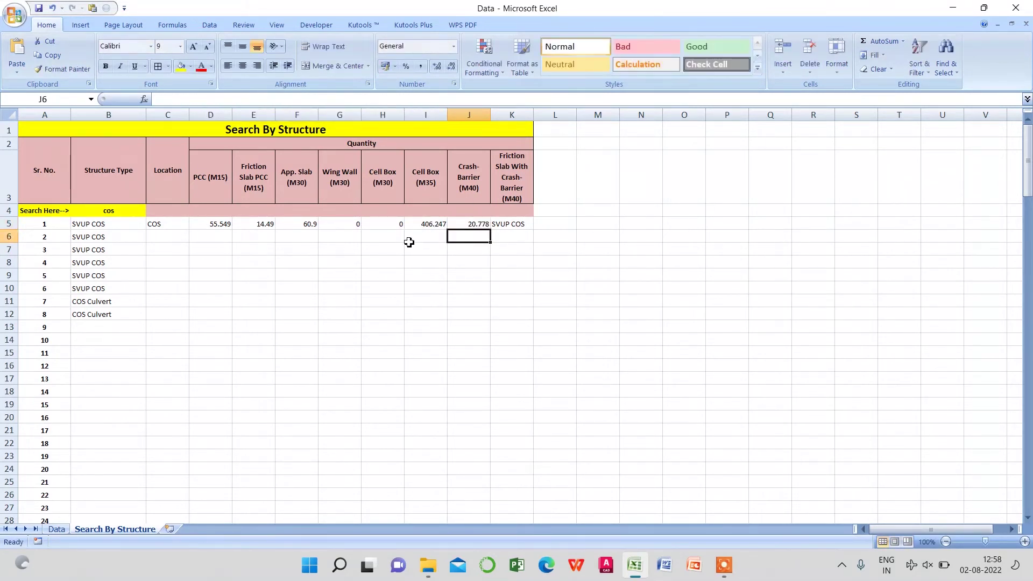
{"action": "left_click", "coordinate": [509, 222]}
{"action": "double_click", "coordinate": [394, 99]}
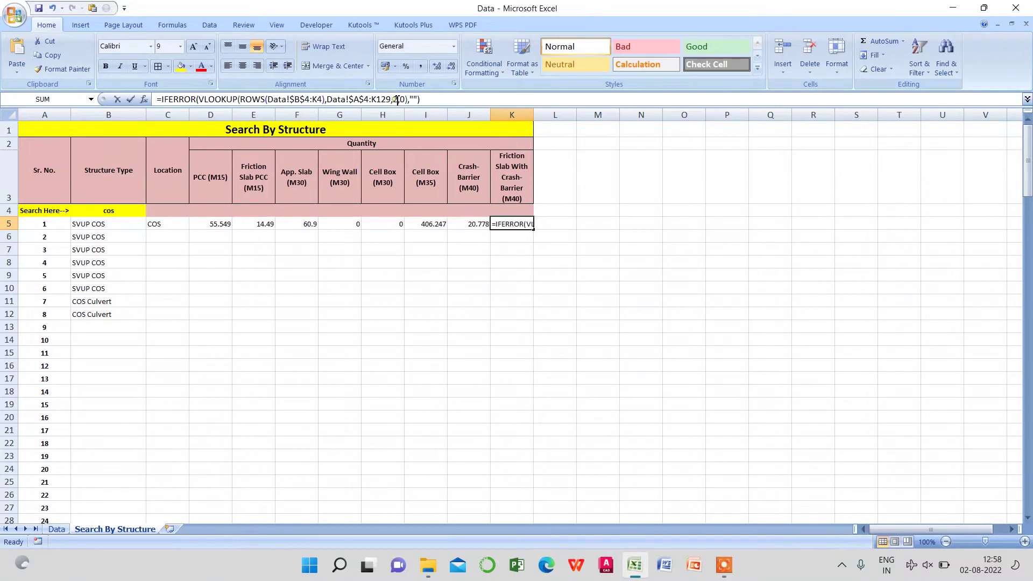
{"action": "type", "text": "11"}
{"action": "key", "text": "Return"}
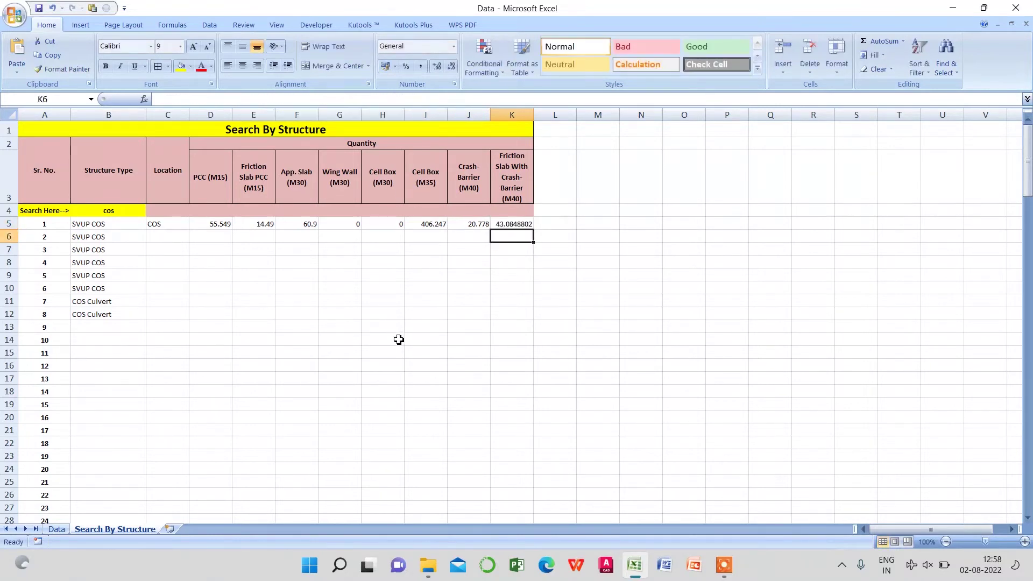
{"action": "left_click", "coordinate": [397, 315]}
Fill the C5:K5 lookup formulas down to row 165.
{"action": "mouse_move", "coordinate": [169, 223]}
{"action": "left_mouse_down"}
{"action": "mouse_move", "coordinate": [515, 224]}
{"action": "mouse_move", "coordinate": [533, 508]}
{"action": "left_mouse_up"}
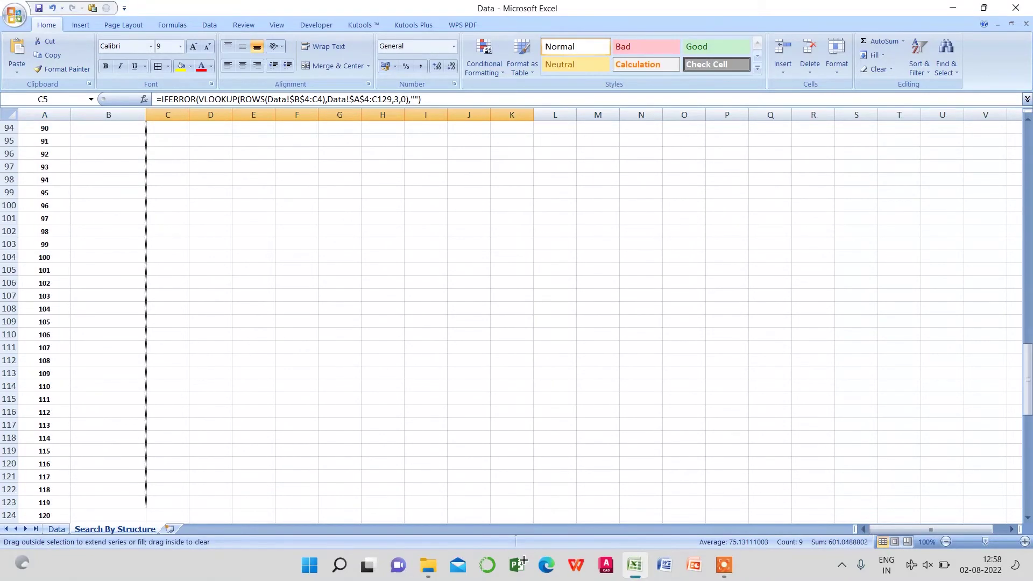
{"action": "left_click_drag", "start_coordinate": [534, 508], "coordinate": [525, 508]}
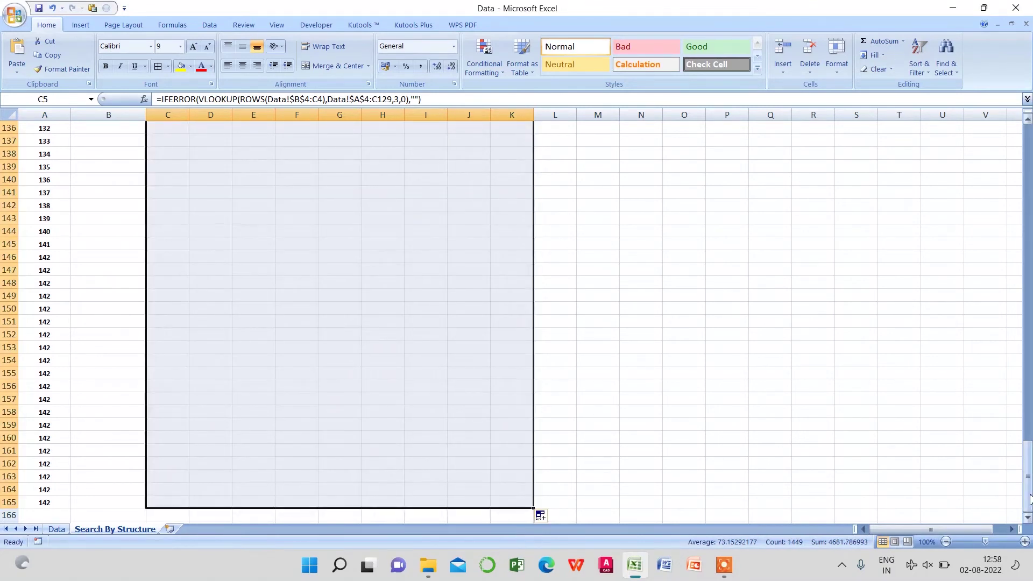
{"action": "left_click_drag", "start_coordinate": [1027, 476], "coordinate": [1028, 159]}
{"action": "left_click", "coordinate": [359, 360]}
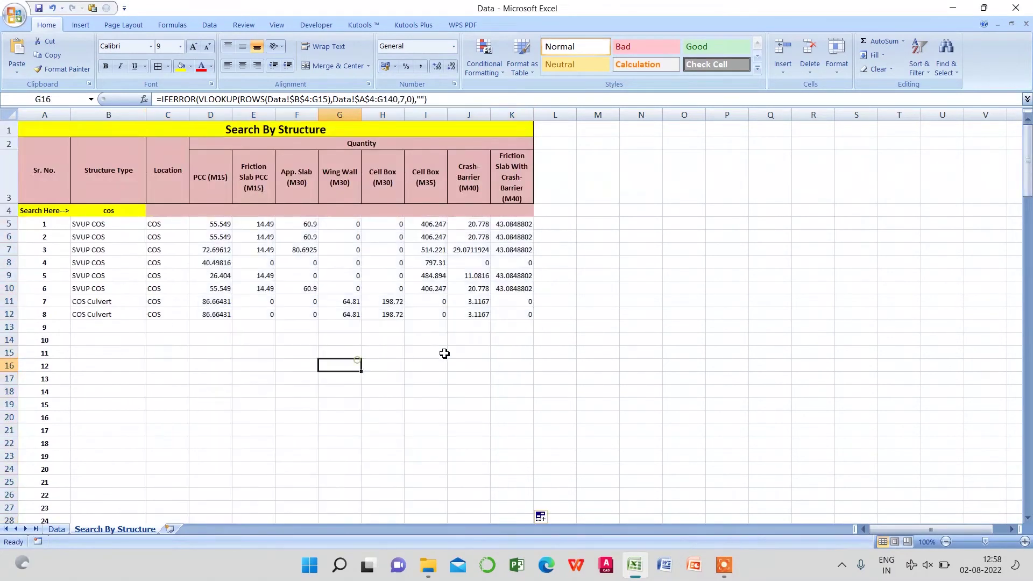
Apply Comma Style to the quantity cells D5:K165.
{"action": "mouse_move", "coordinate": [195, 224]}
{"action": "left_mouse_down"}
{"action": "mouse_move", "coordinate": [473, 263]}
{"action": "mouse_move", "coordinate": [508, 326]}
{"action": "mouse_move", "coordinate": [508, 315]}
{"action": "mouse_move", "coordinate": [506, 579]}
{"action": "left_mouse_up"}
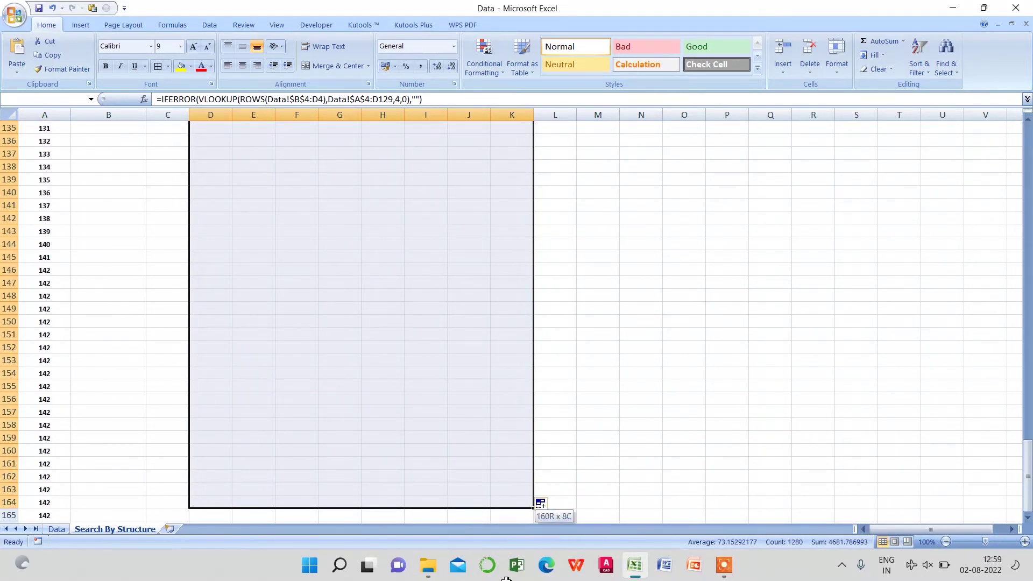
{"action": "left_click_drag", "start_coordinate": [506, 578], "coordinate": [515, 508]}
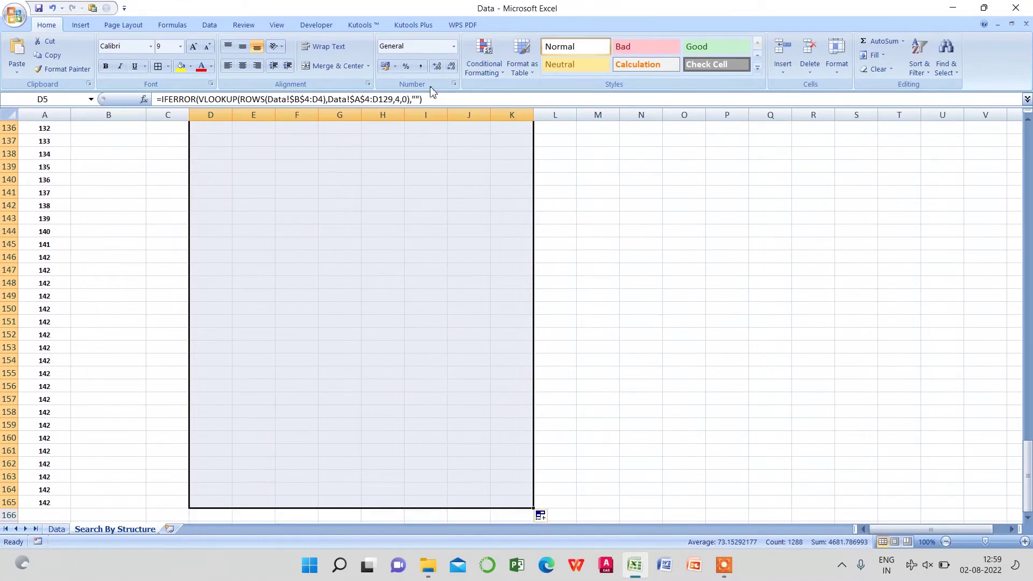
{"action": "left_click", "coordinate": [420, 67]}
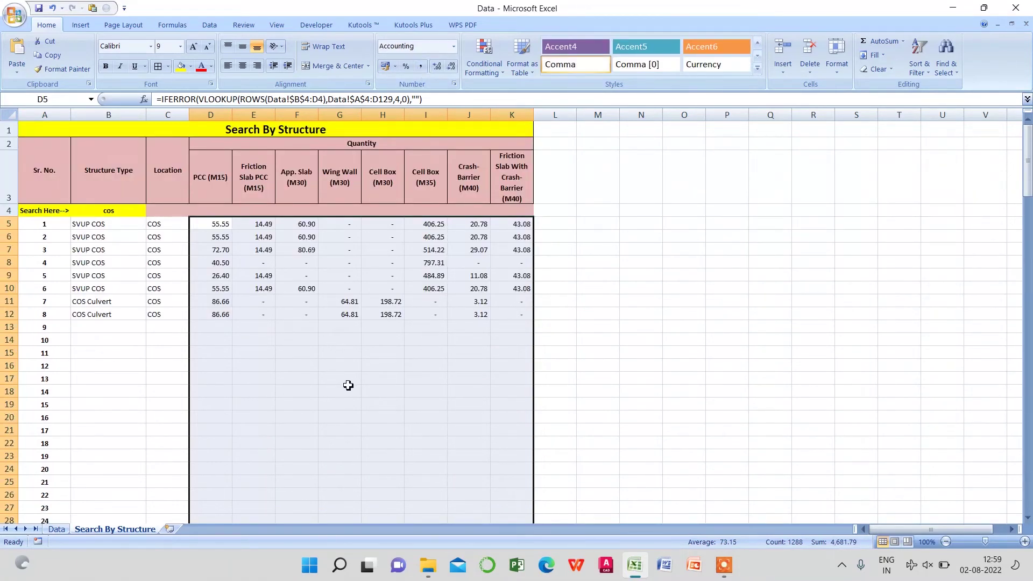
Switch to Page Break Preview at 100% zoom and move the page break to fit the table.
{"action": "left_click", "coordinate": [479, 413]}
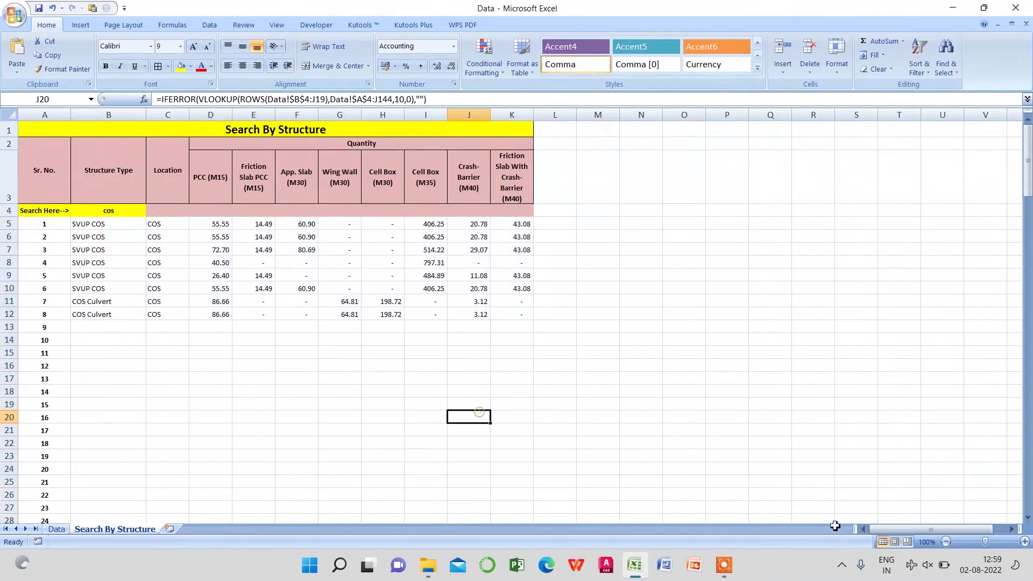
{"action": "left_click", "coordinate": [907, 542]}
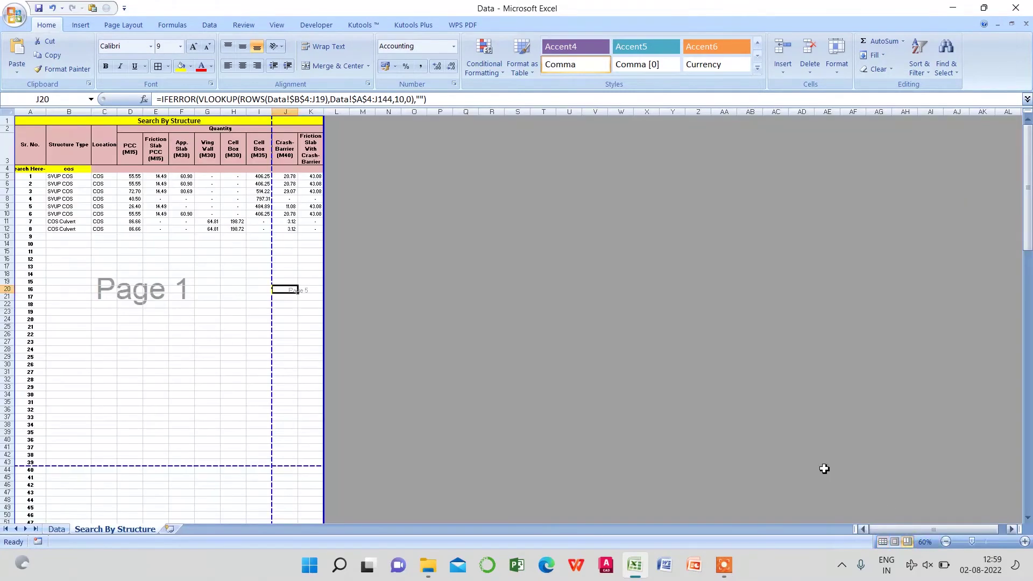
{"action": "left_click", "coordinate": [925, 542]}
{"action": "left_click", "coordinate": [505, 204]}
{"action": "left_click", "coordinate": [517, 283]}
{"action": "left_click", "coordinate": [456, 291]}
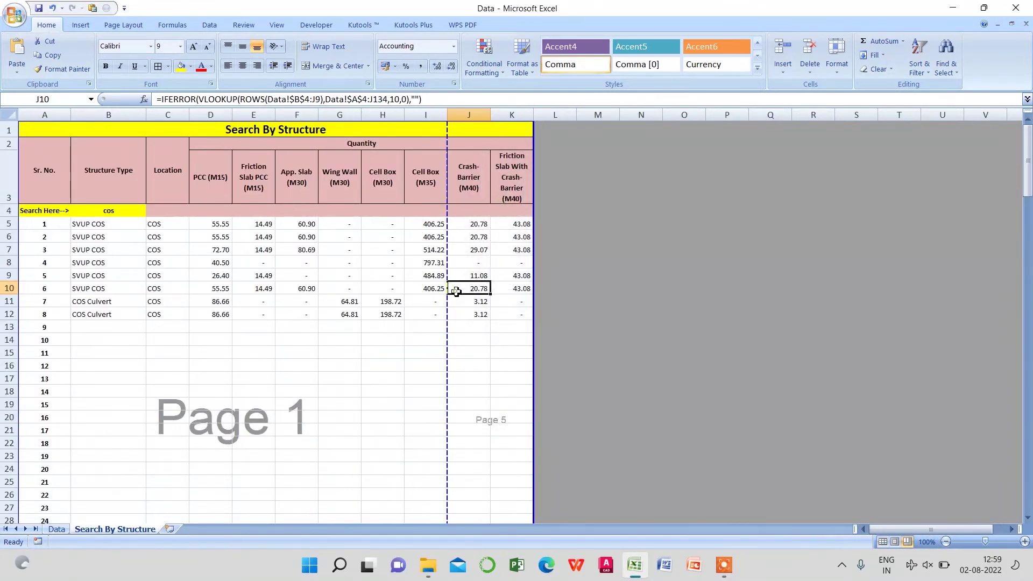
{"action": "left_click_drag", "start_coordinate": [451, 275], "coordinate": [214, 285]}
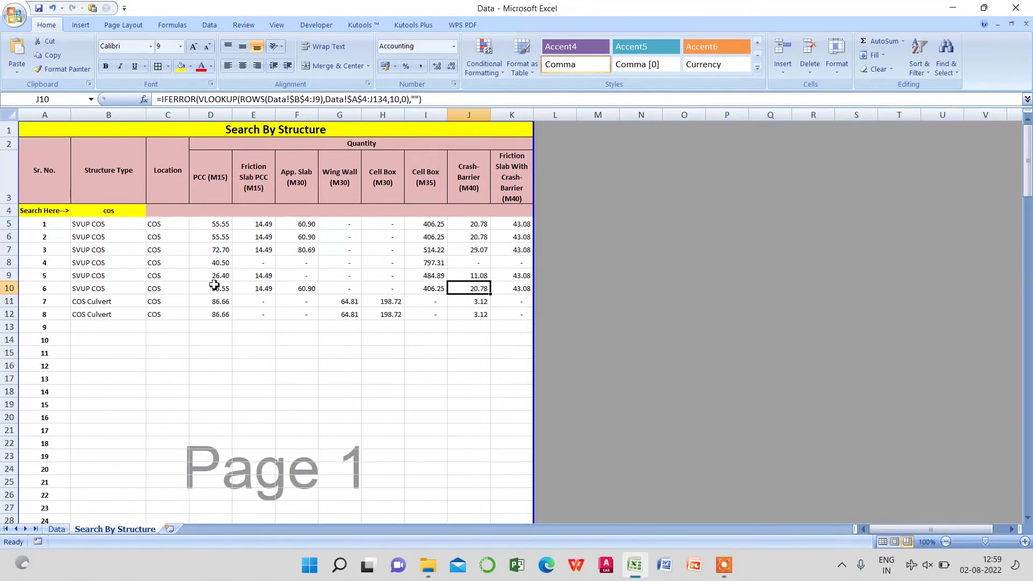
Delete the surplus rows 151–165 so the table ends at row 150.
{"action": "left_click_drag", "start_coordinate": [41, 195], "coordinate": [499, 579]}
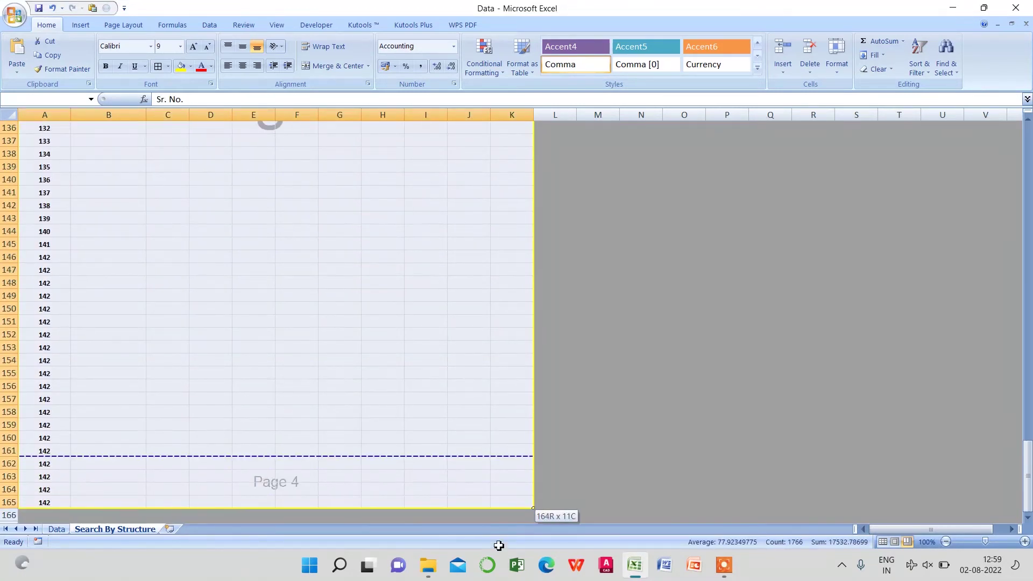
{"action": "left_click_drag", "start_coordinate": [498, 578], "coordinate": [495, 501]}
{"action": "scroll", "coordinate": [233, 339], "scroll_direction": "up", "scroll_amount": 20}
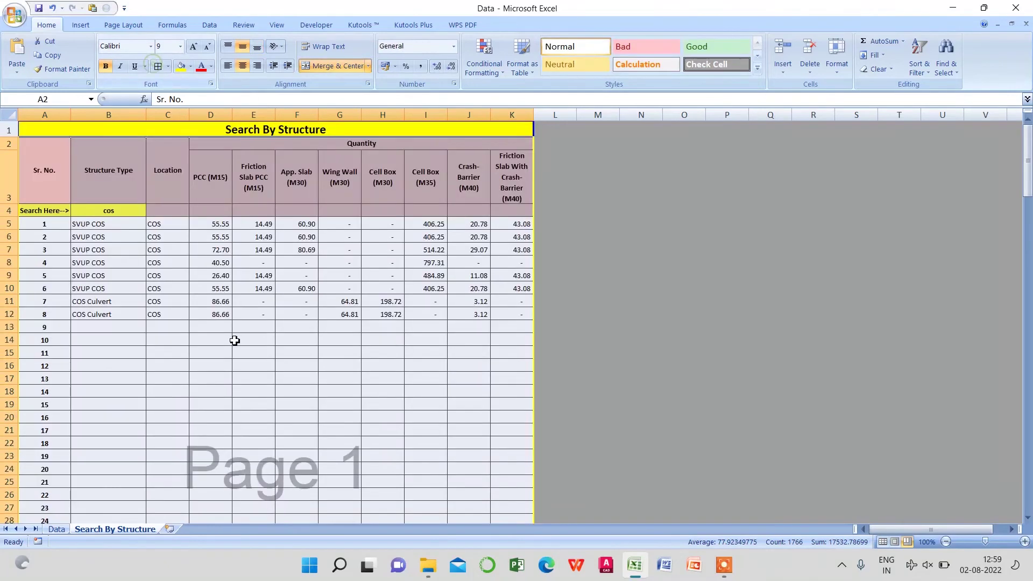
{"action": "scroll", "coordinate": [253, 376], "scroll_direction": "down", "scroll_amount": 11}
{"action": "scroll", "coordinate": [270, 413], "scroll_direction": "down", "scroll_amount": 12}
{"action": "scroll", "coordinate": [270, 413], "scroll_direction": "down", "scroll_amount": 4}
{"action": "scroll", "coordinate": [270, 413], "scroll_direction": "down", "scroll_amount": 14}
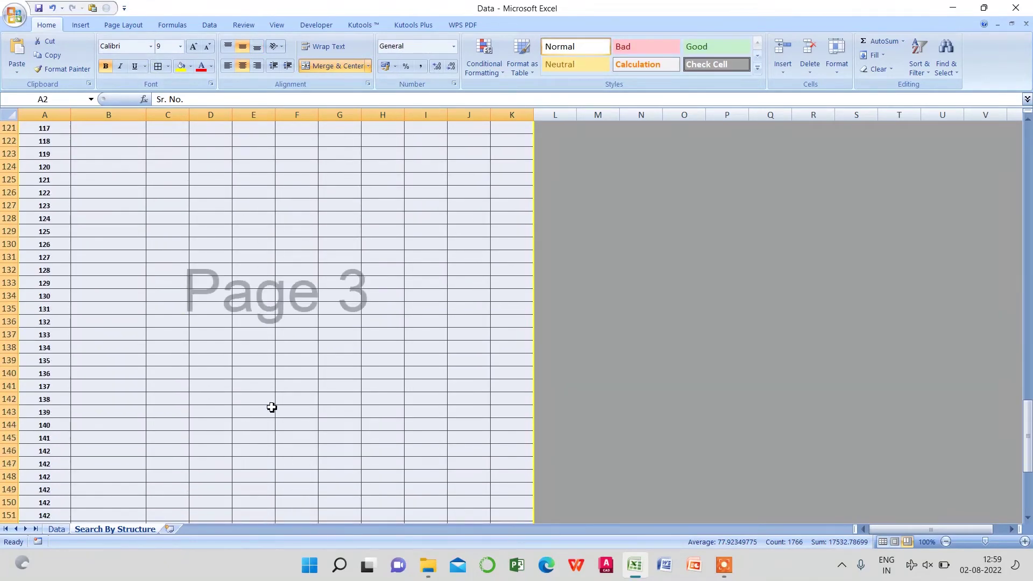
{"action": "scroll", "coordinate": [270, 413], "scroll_direction": "down", "scroll_amount": 9}
{"action": "left_click", "coordinate": [363, 432]}
{"action": "left_click_drag", "start_coordinate": [10, 347], "coordinate": [11, 124]}
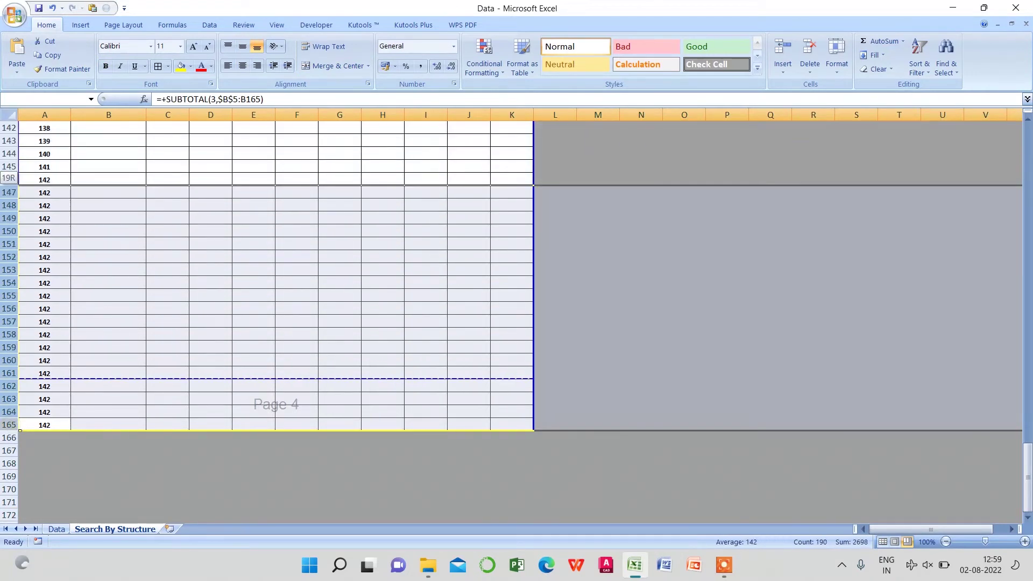
{"action": "mouse_move", "coordinate": [9, 126]}
{"action": "left_mouse_down"}
{"action": "mouse_move", "coordinate": [9, 256]}
{"action": "mouse_move", "coordinate": [9, 244]}
{"action": "left_mouse_up"}
{"action": "left_click", "coordinate": [809, 51]}
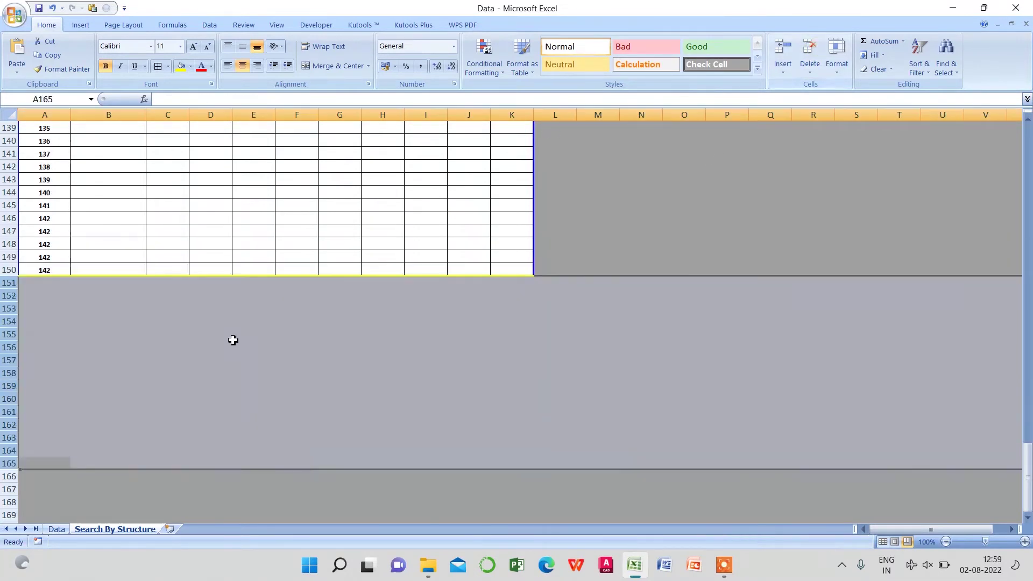
Review the IFERROR/VLOOKUP formulas in I17 and F18.
{"action": "scroll", "coordinate": [277, 389], "scroll_direction": "up", "scroll_amount": 14}
{"action": "scroll", "coordinate": [288, 392], "scroll_direction": "up", "scroll_amount": 12}
{"action": "scroll", "coordinate": [288, 392], "scroll_direction": "up", "scroll_amount": 12}
{"action": "scroll", "coordinate": [290, 393], "scroll_direction": "up", "scroll_amount": 8}
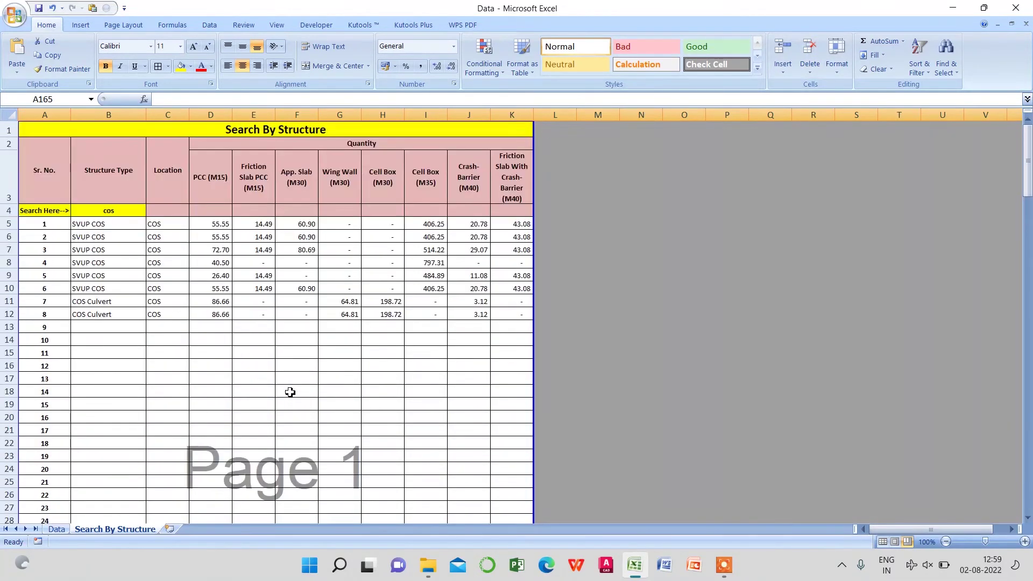
{"action": "left_click", "coordinate": [355, 354]}
{"action": "left_click", "coordinate": [436, 382]}
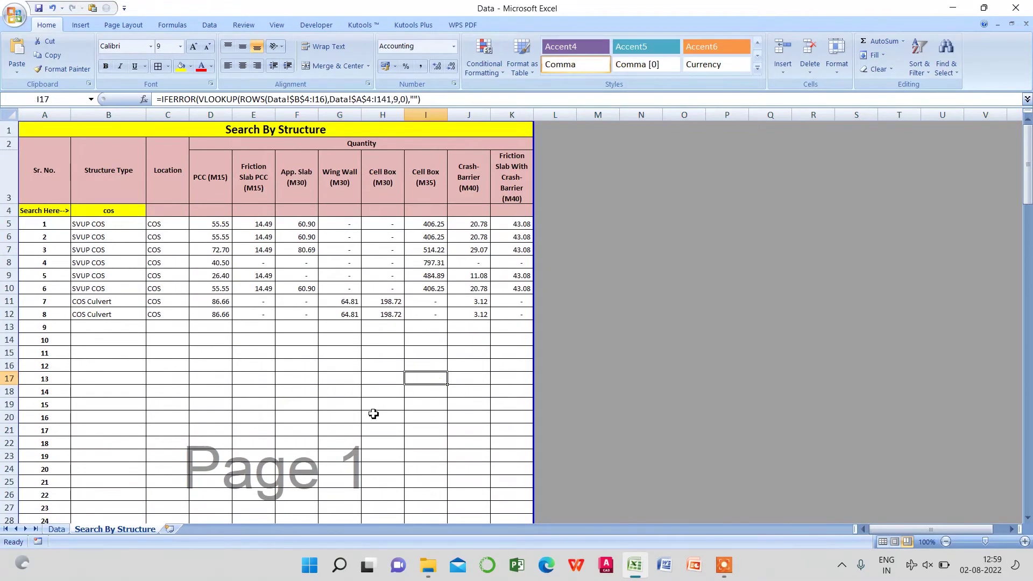
{"action": "left_click", "coordinate": [293, 387]}
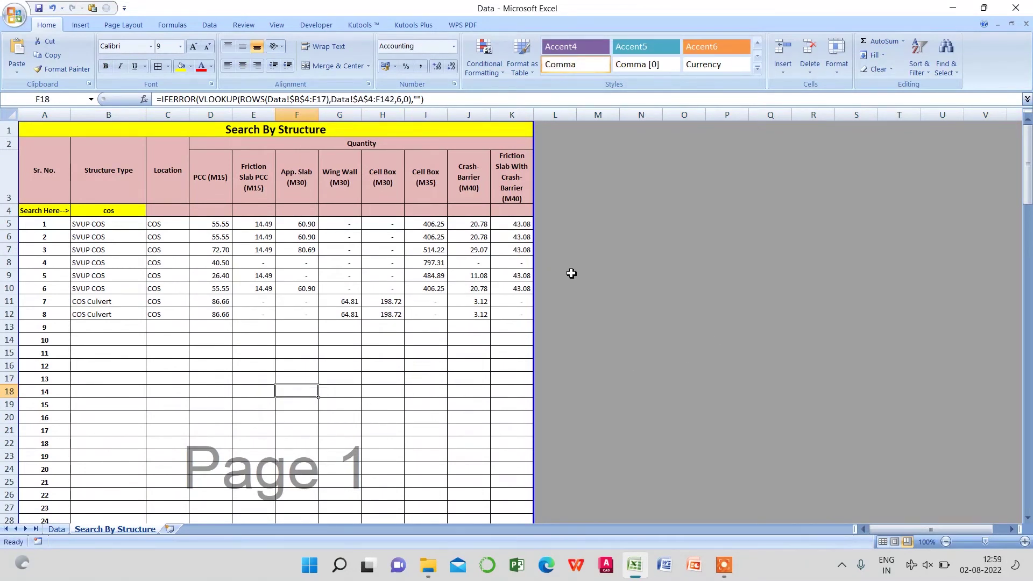
Enter the grade labels M15, M20, M25, M30, M35 and M40 down cells M8 to M13.
{"action": "left_click", "coordinate": [592, 263]}
{"action": "type", "text": "M15"}
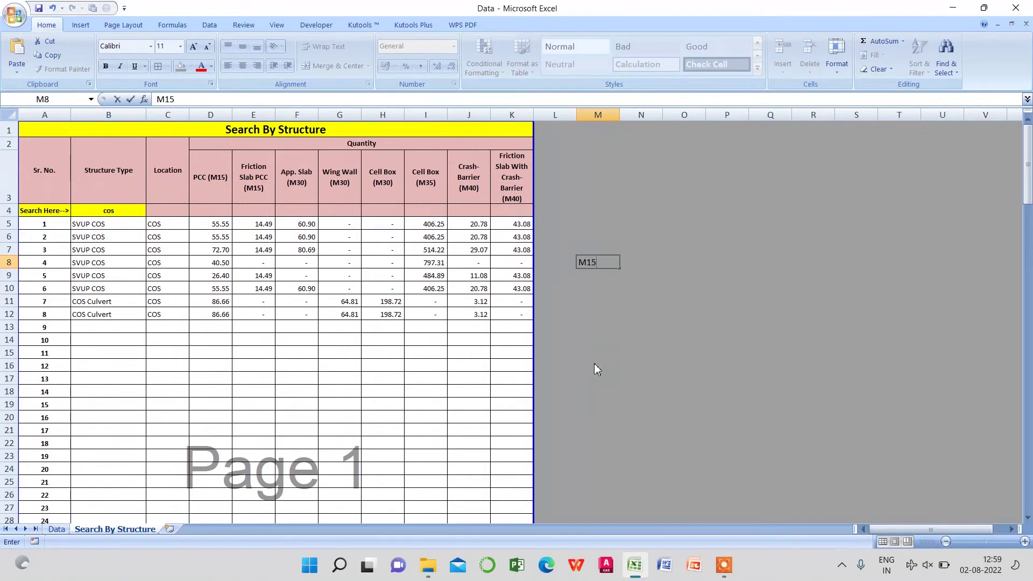
{"action": "key", "text": "Return"}
{"action": "type", "text": "M20"}
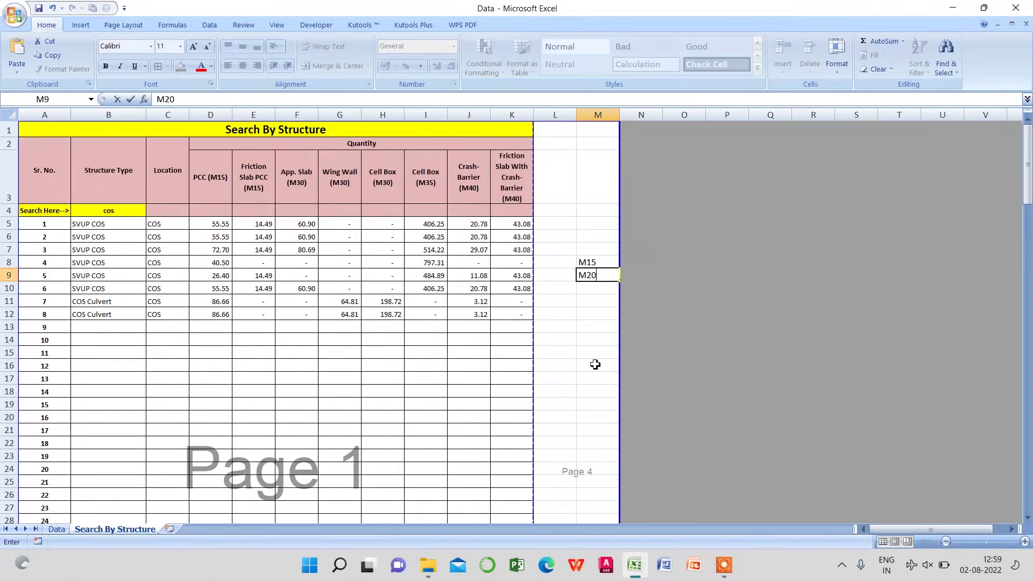
{"action": "key", "text": "Return"}
{"action": "type", "text": "M"}
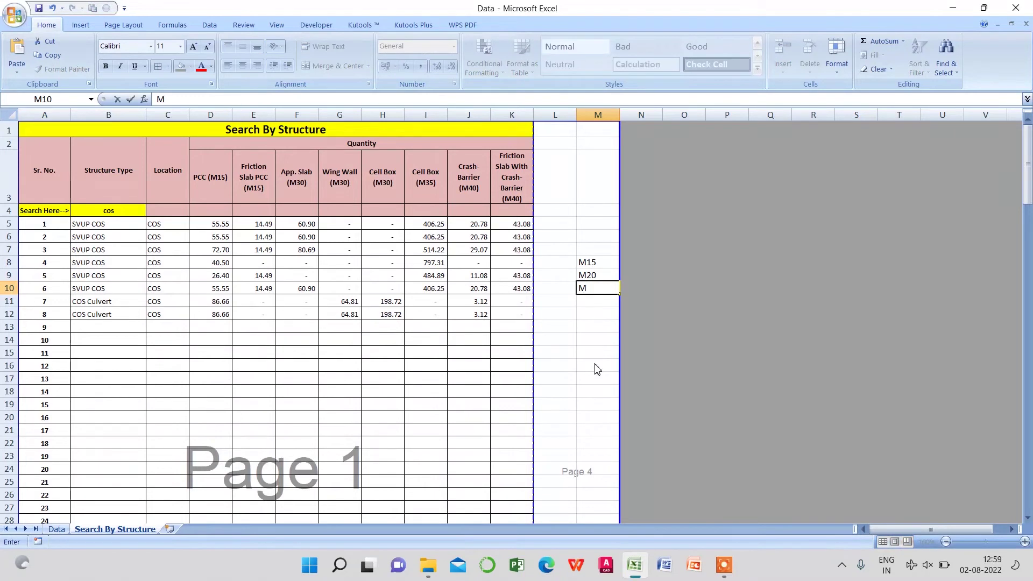
{"action": "type", "text": "25"}
{"action": "key", "text": "Return"}
{"action": "type", "text": "M30"}
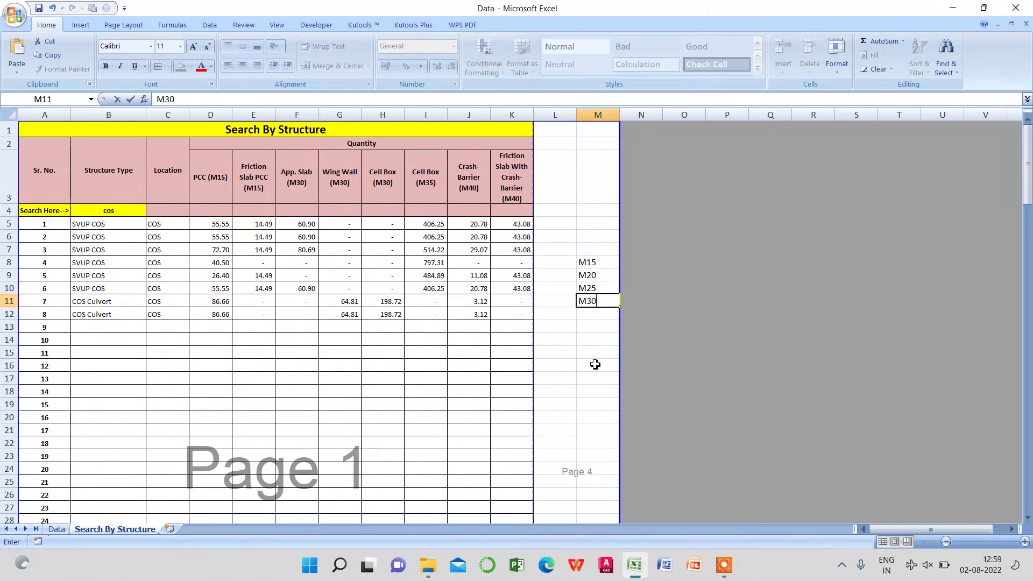
{"action": "key", "text": "Return"}
{"action": "type", "text": "M35"}
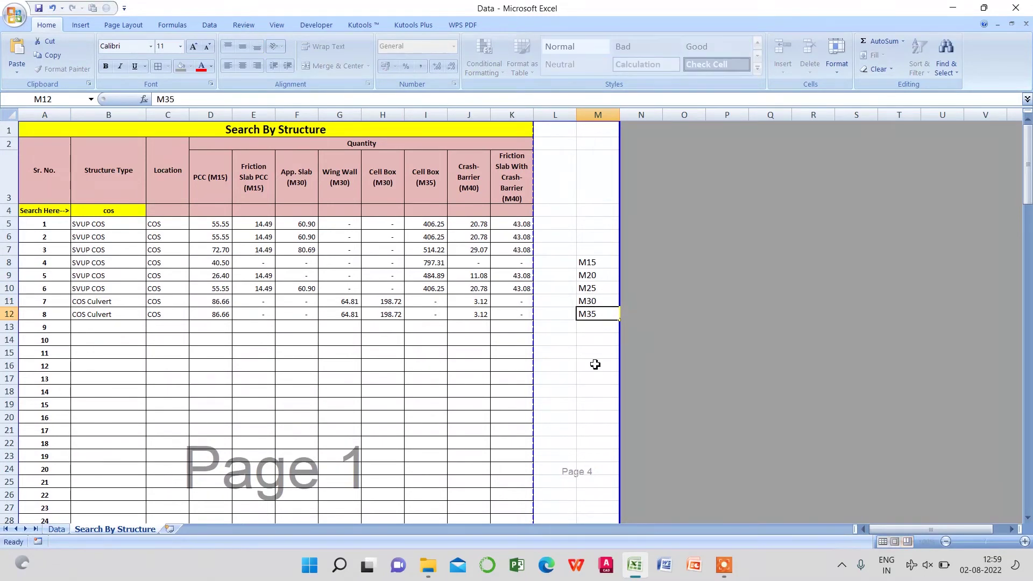
{"action": "key", "text": "Return"}
{"action": "type", "text": "M40"}
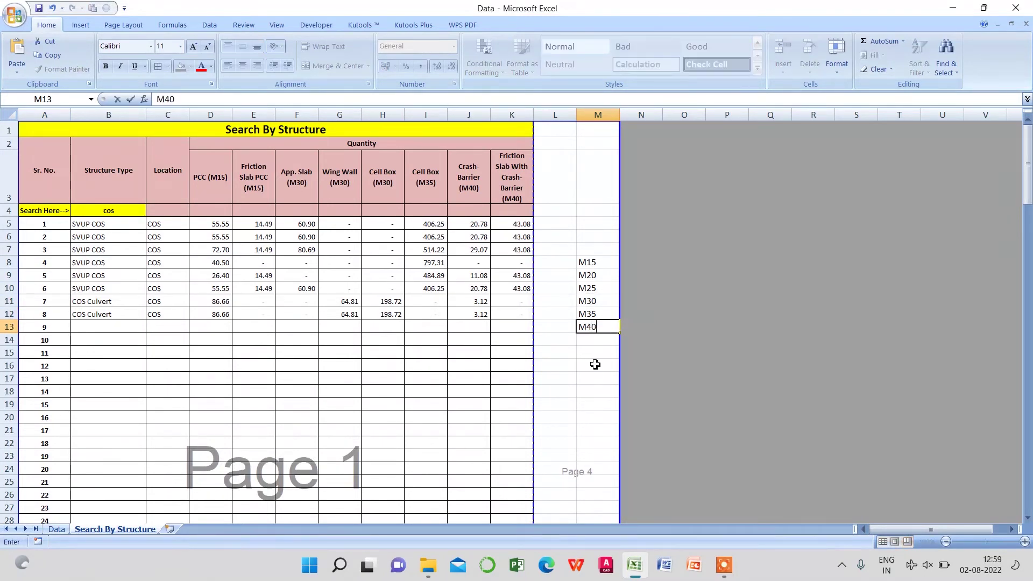
{"action": "left_click", "coordinate": [673, 325]}
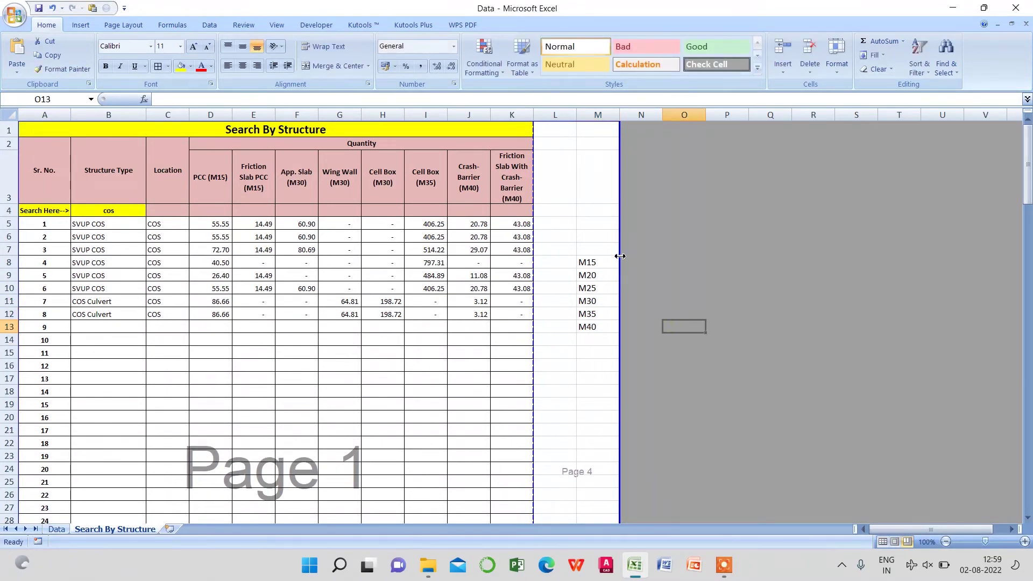
Restore the print area to column K and total M15 in N8 as =SUM($D$5:$E$150).
{"action": "left_click_drag", "start_coordinate": [620, 256], "coordinate": [535, 258]}
{"action": "left_click", "coordinate": [692, 288]}
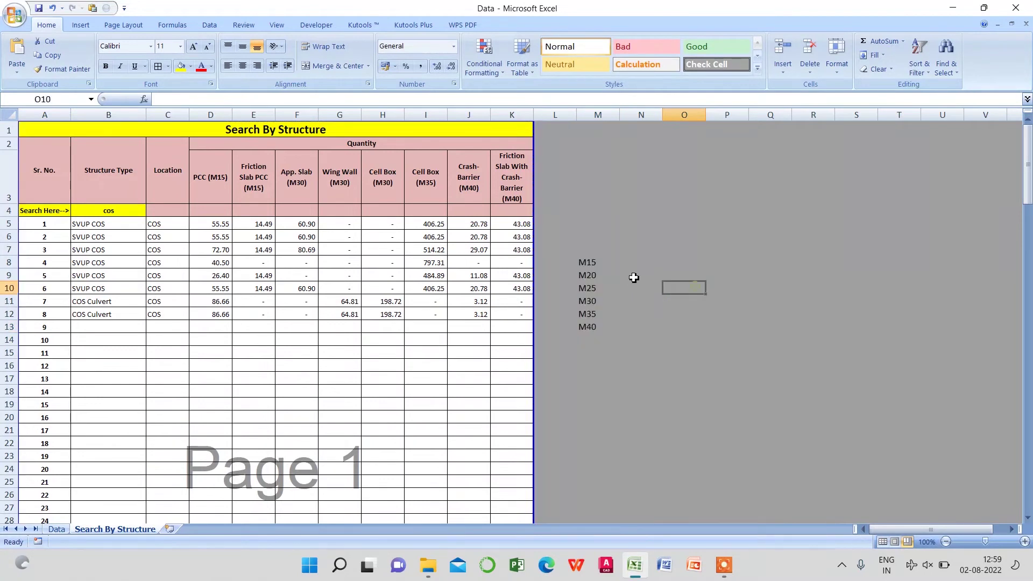
{"action": "left_click", "coordinate": [590, 261]}
{"action": "left_click", "coordinate": [640, 262]}
{"action": "type", "text": "+"}
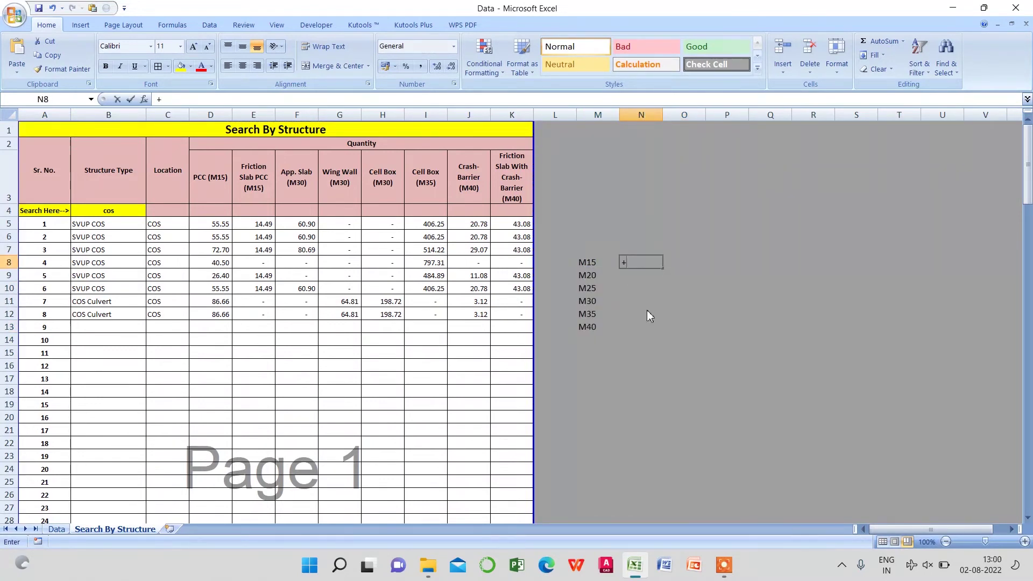
{"action": "type", "text": "sum"}
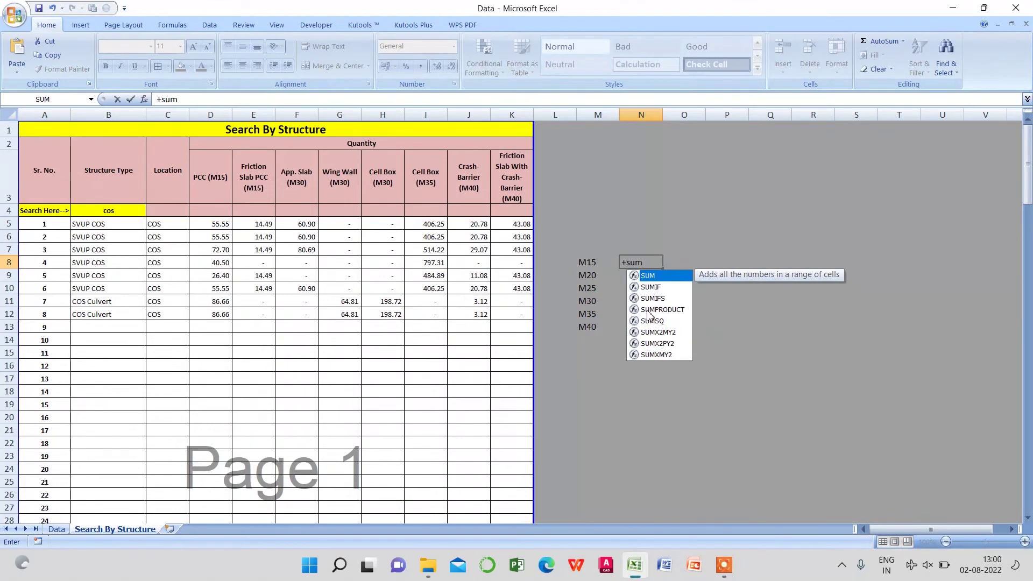
{"action": "type", "text": "("}
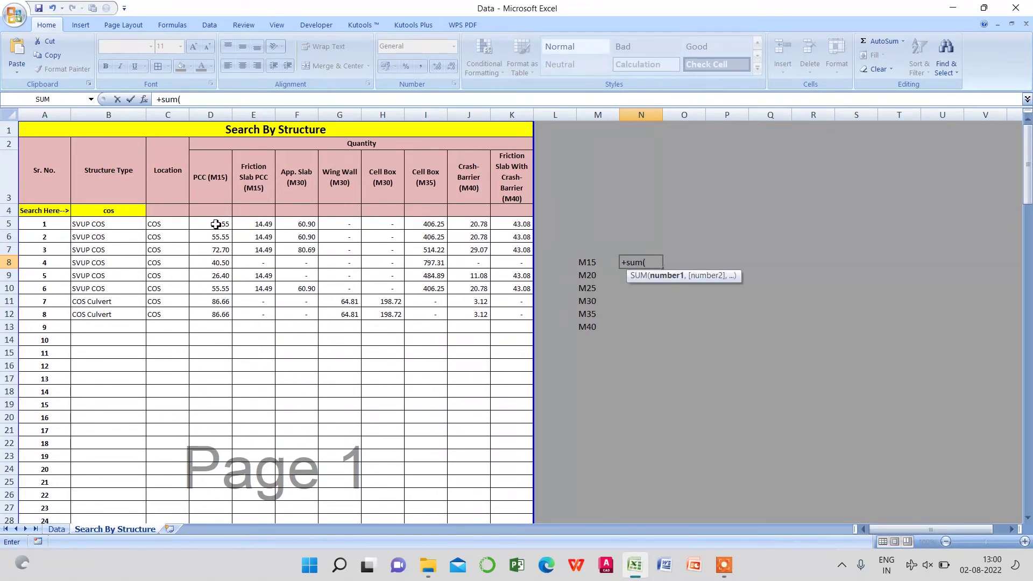
{"action": "mouse_move", "coordinate": [215, 225]}
{"action": "left_mouse_down"}
{"action": "mouse_move", "coordinate": [257, 225]}
{"action": "mouse_move", "coordinate": [252, 580]}
{"action": "mouse_move", "coordinate": [250, 564]}
{"action": "left_mouse_up"}
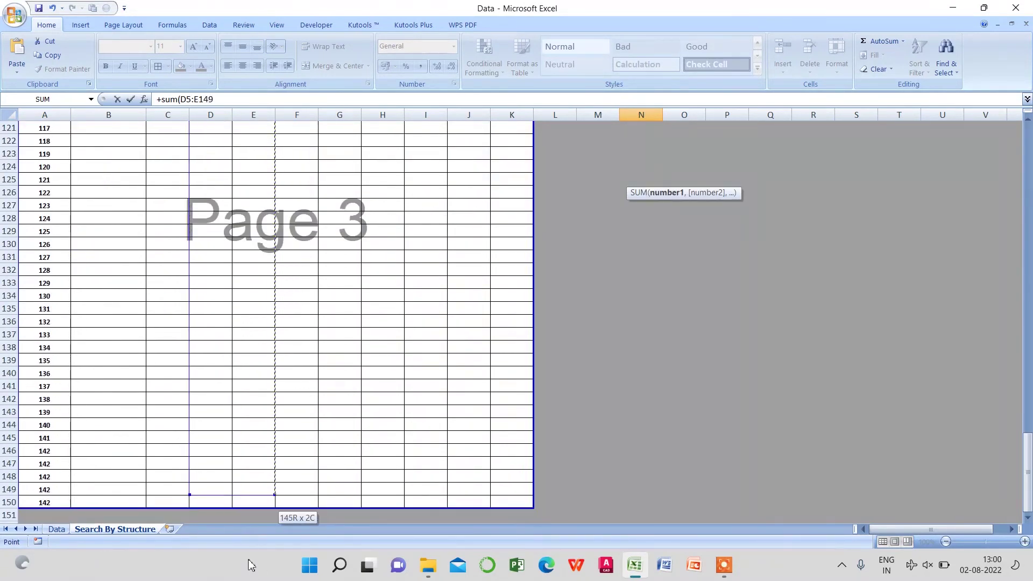
{"action": "left_click_drag", "start_coordinate": [250, 509], "coordinate": [249, 506]}
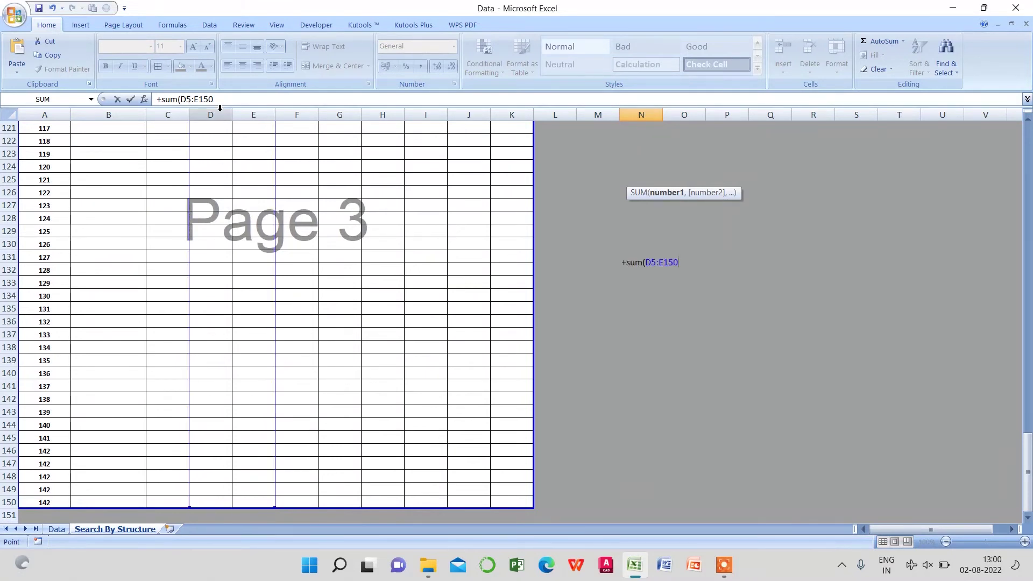
{"action": "key", "text": "F4"}
{"action": "left_click", "coordinate": [247, 101]}
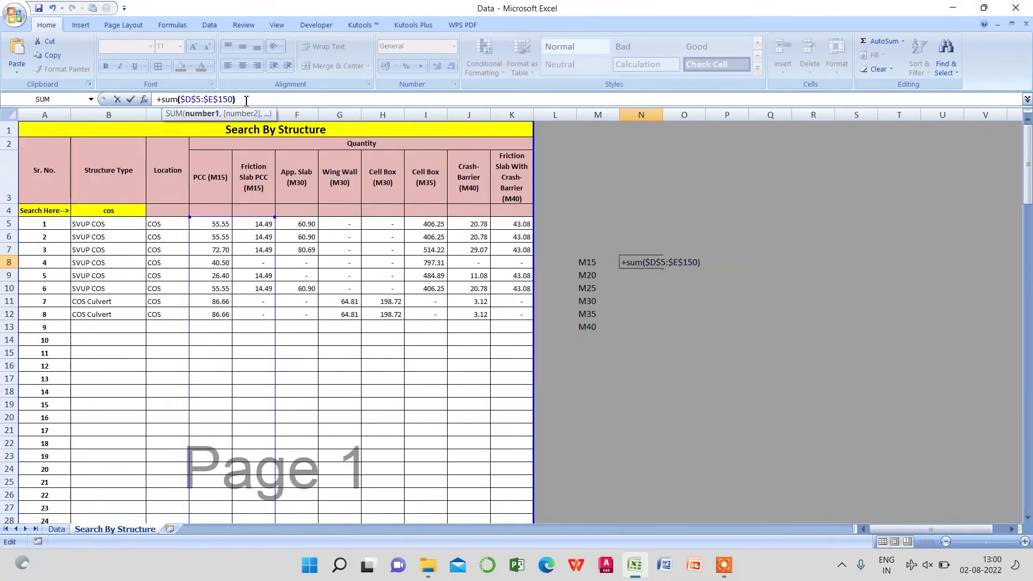
{"action": "key", "text": "Return"}
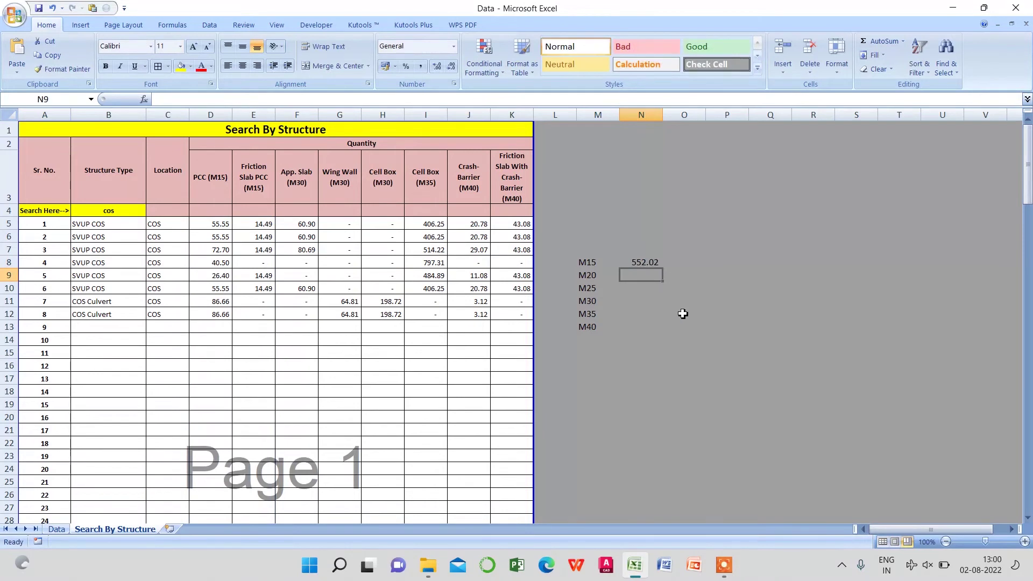
{"action": "left_click", "coordinate": [646, 262]}
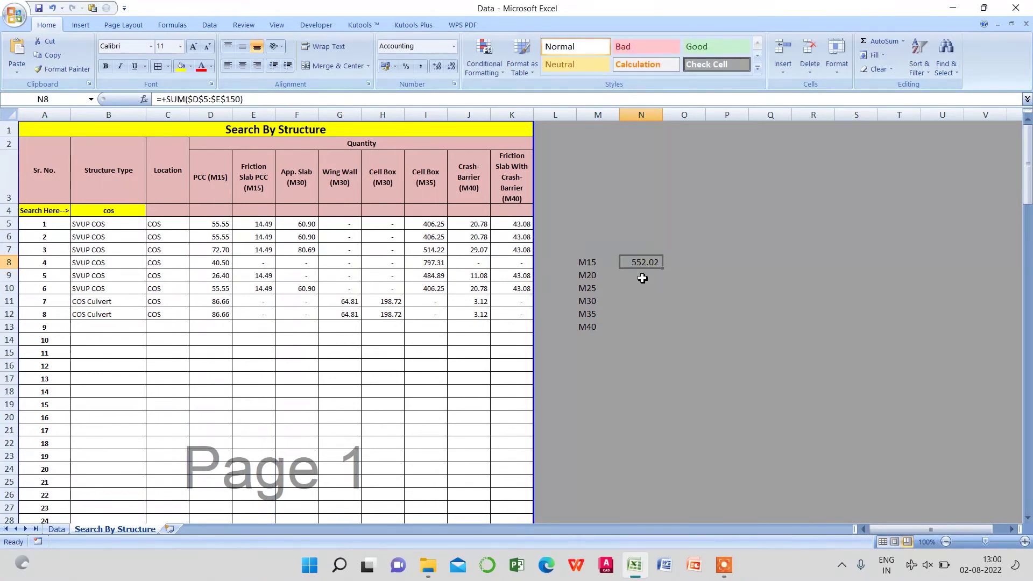
Total the M30 grade in N11 by summing $F$5:$H$150, giving 790.45.
{"action": "left_click", "coordinate": [296, 194]}
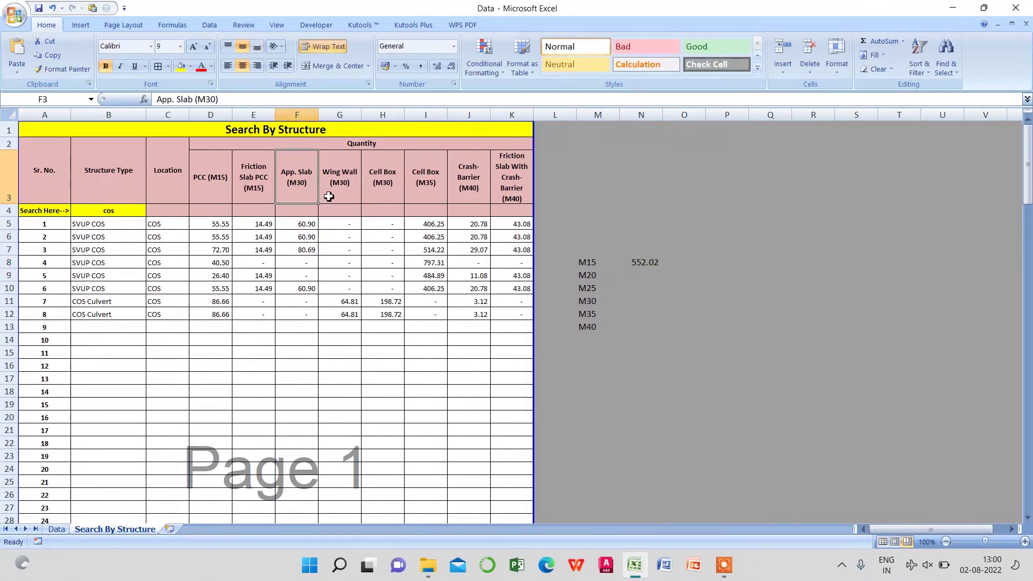
{"action": "left_click", "coordinate": [329, 196]}
{"action": "left_click", "coordinate": [644, 298]}
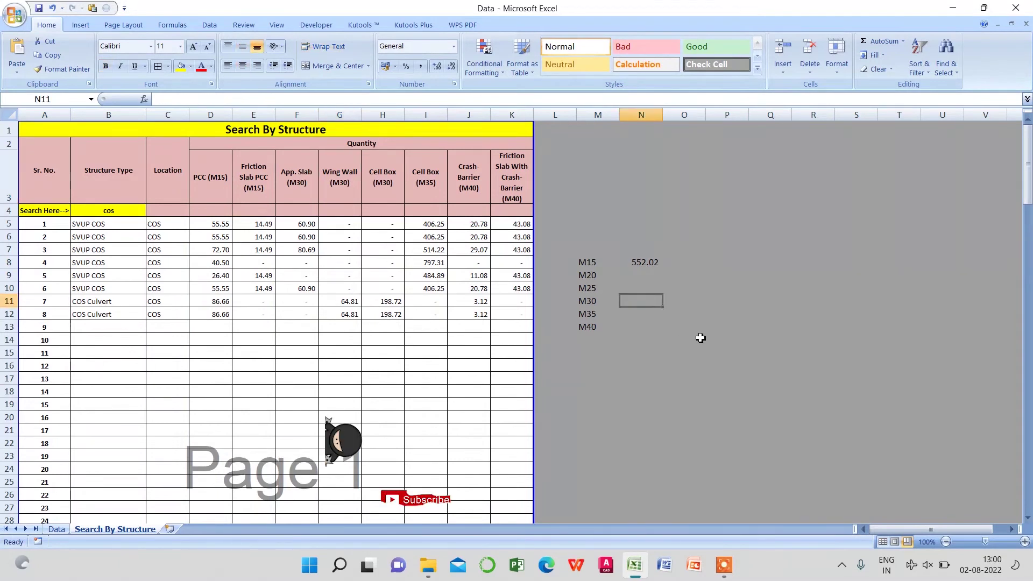
{"action": "type", "text": "+sum"}
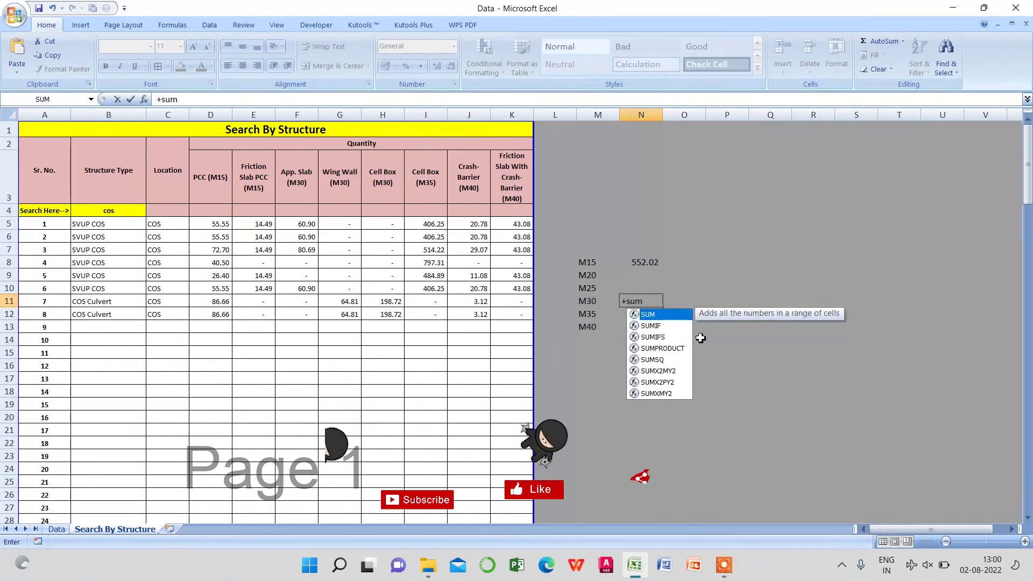
{"action": "type", "text": "("}
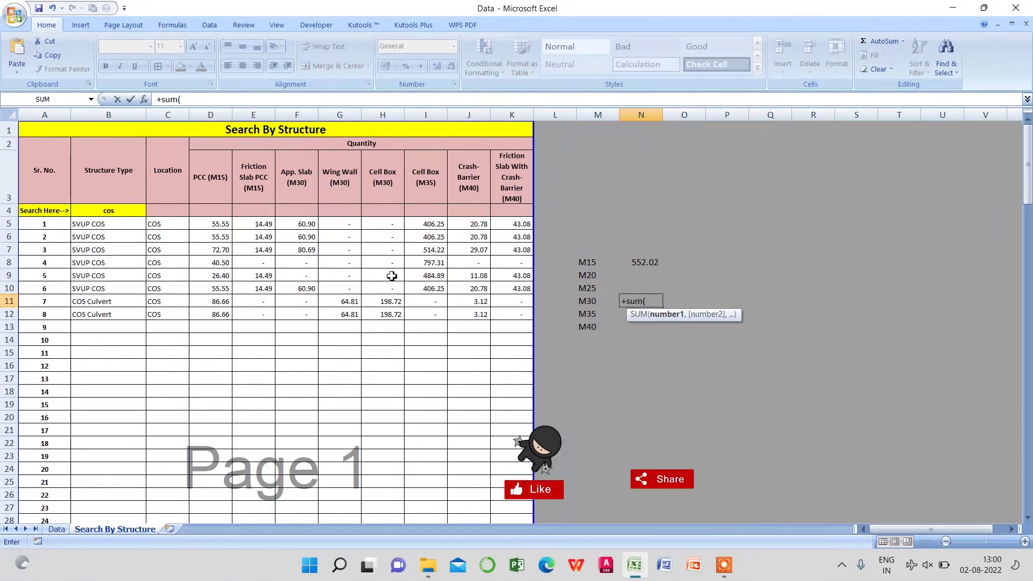
{"action": "left_click_drag", "start_coordinate": [294, 224], "coordinate": [377, 225]}
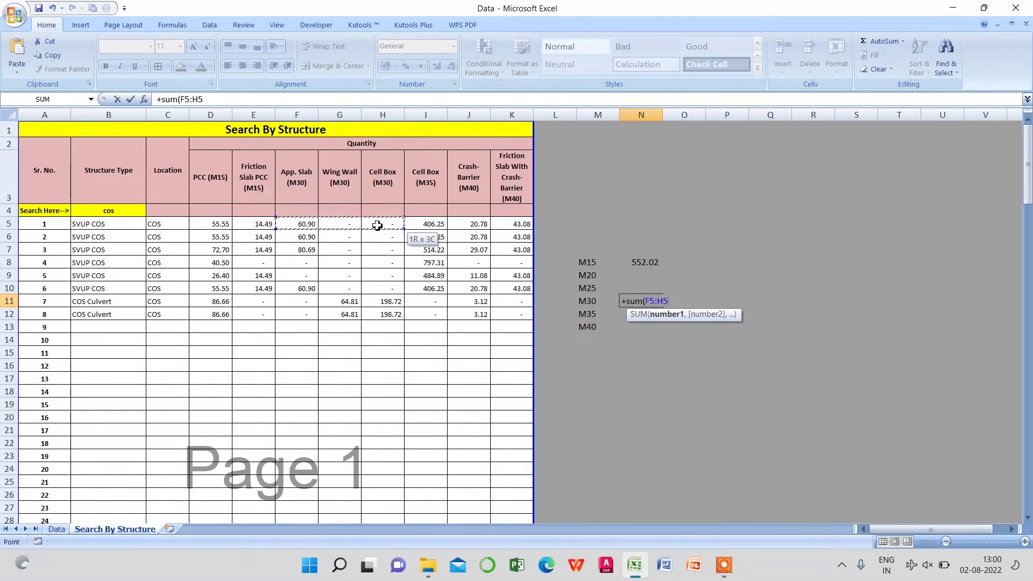
{"action": "left_click_drag", "start_coordinate": [377, 226], "coordinate": [379, 568]}
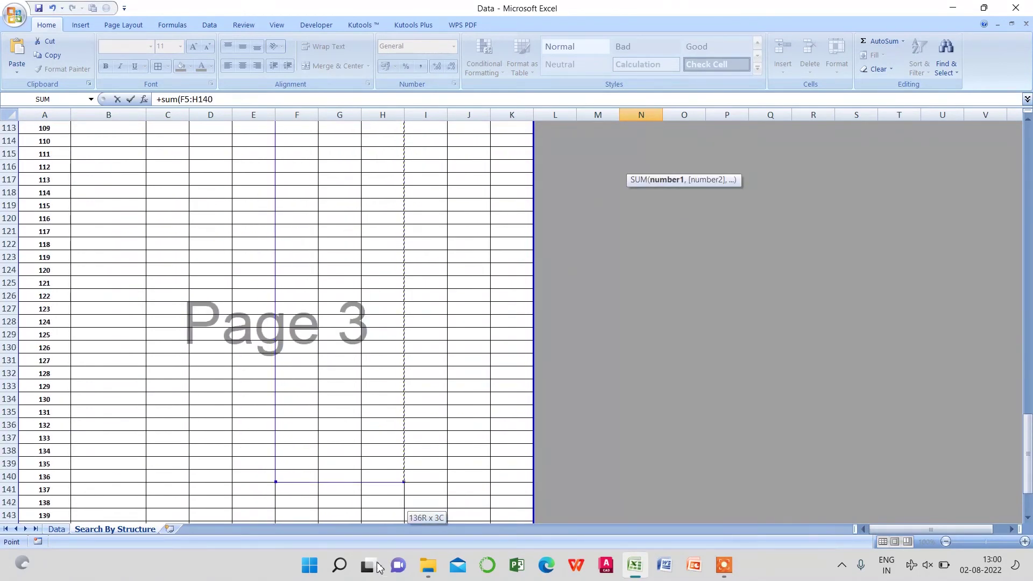
{"action": "left_click_drag", "start_coordinate": [379, 567], "coordinate": [382, 500]}
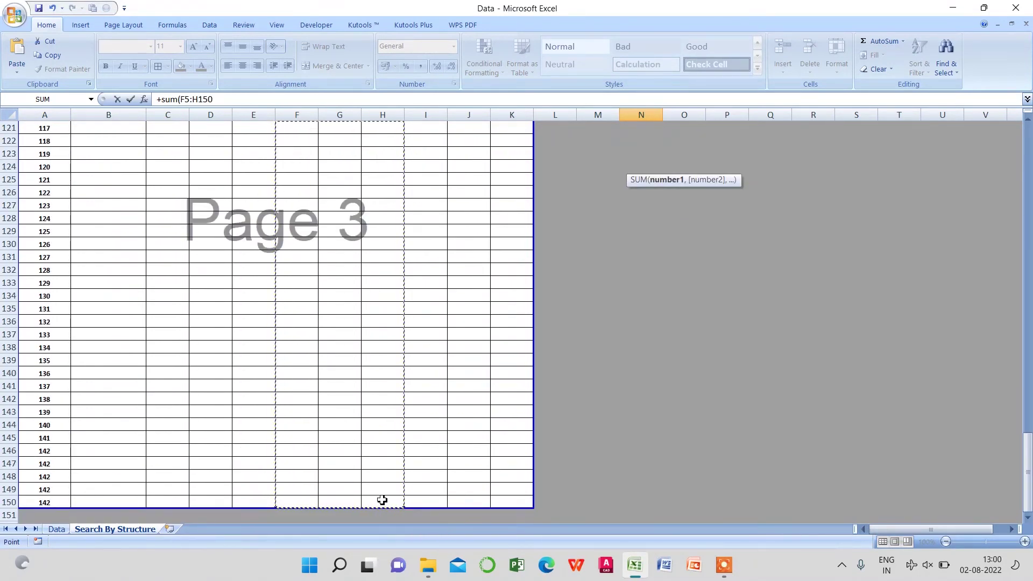
{"action": "key", "text": "F4"}
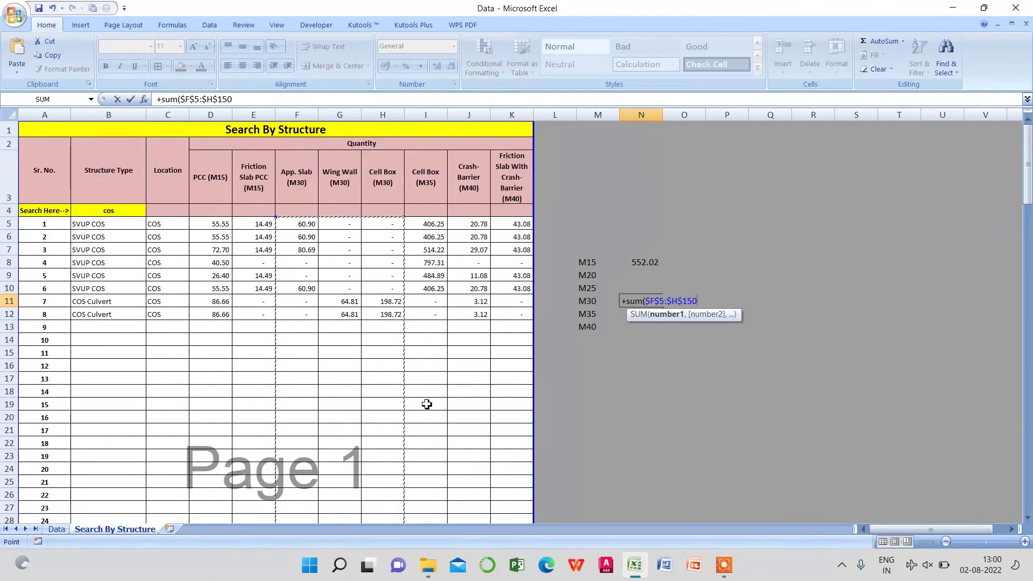
{"action": "key", "text": "Return"}
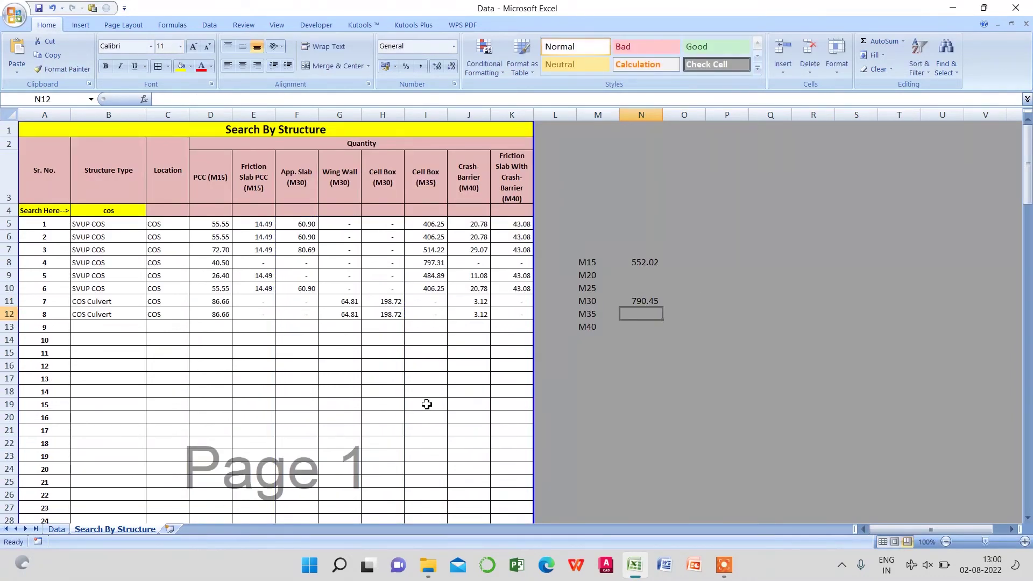
Add the M35 total from column I (3,015.17) and M40 total =SUM($J$5:$K$150) (324.14).
{"action": "type", "text": "+su"}
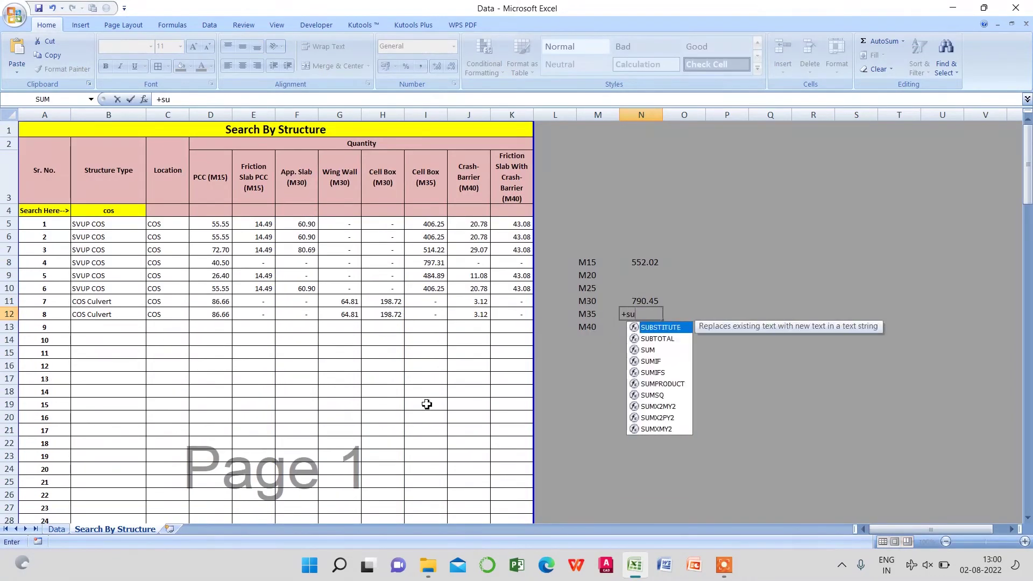
{"action": "type", "text": "m("}
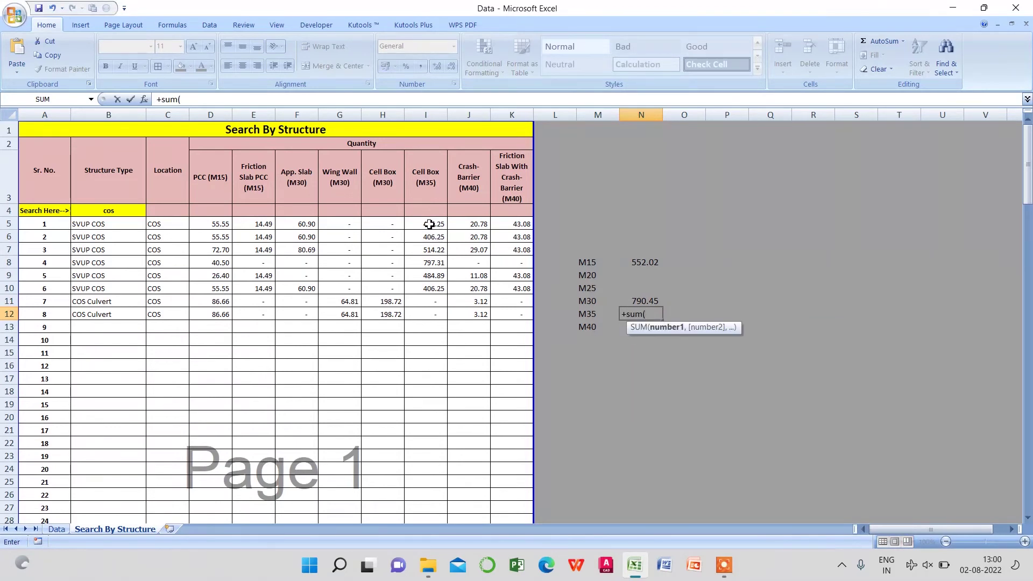
{"action": "mouse_move", "coordinate": [429, 223]}
{"action": "left_mouse_down"}
{"action": "mouse_move", "coordinate": [437, 578]}
{"action": "mouse_move", "coordinate": [427, 523]}
{"action": "left_mouse_up"}
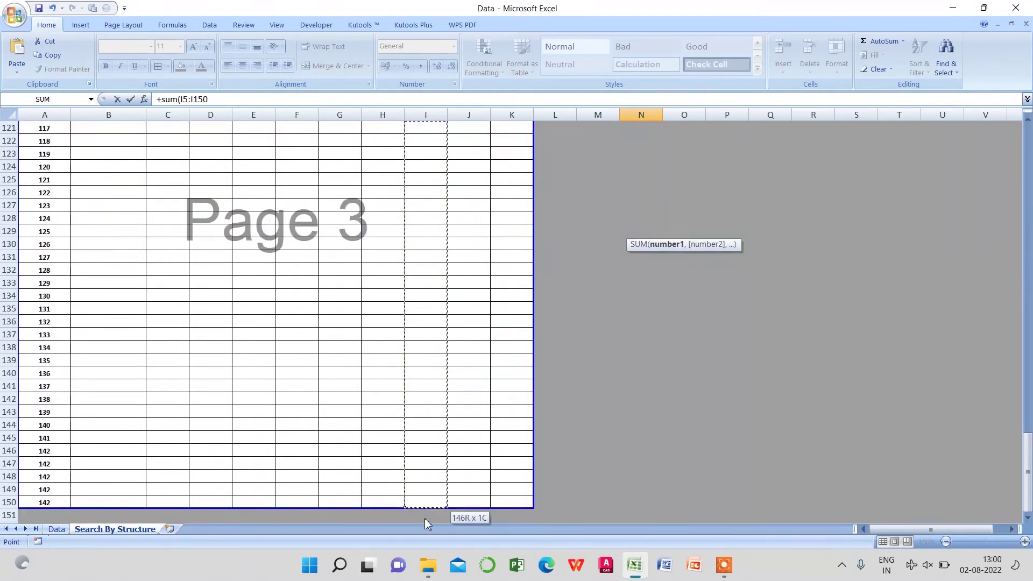
{"action": "key", "text": "F4"}
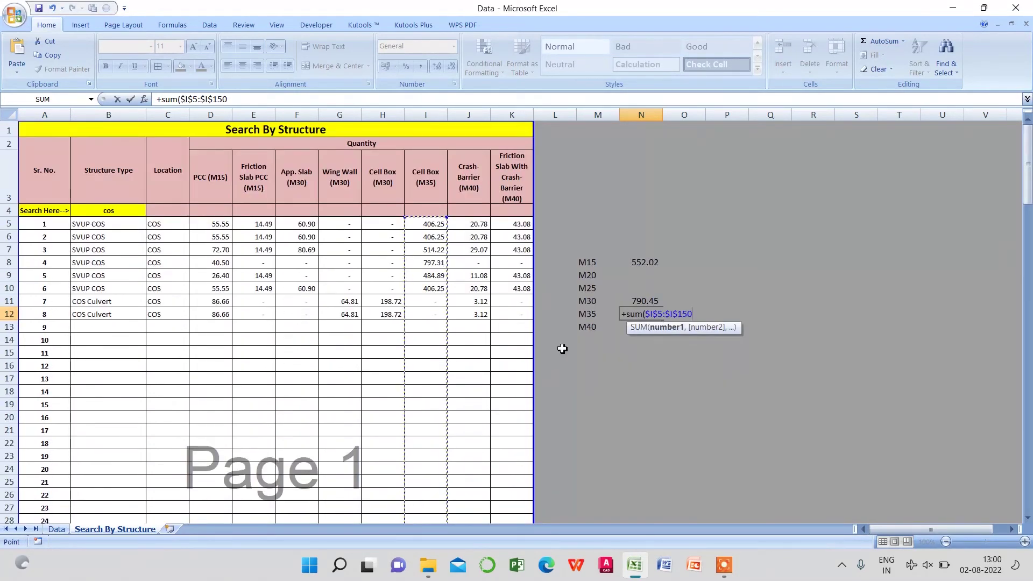
{"action": "type", "text": ")"}
{"action": "key", "text": "Return"}
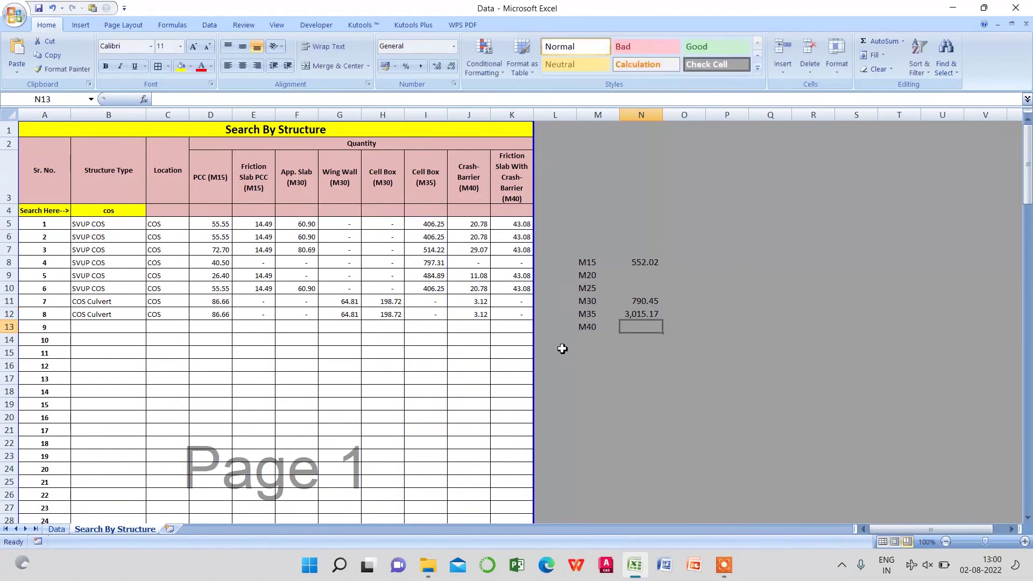
{"action": "type", "text": "+sum"}
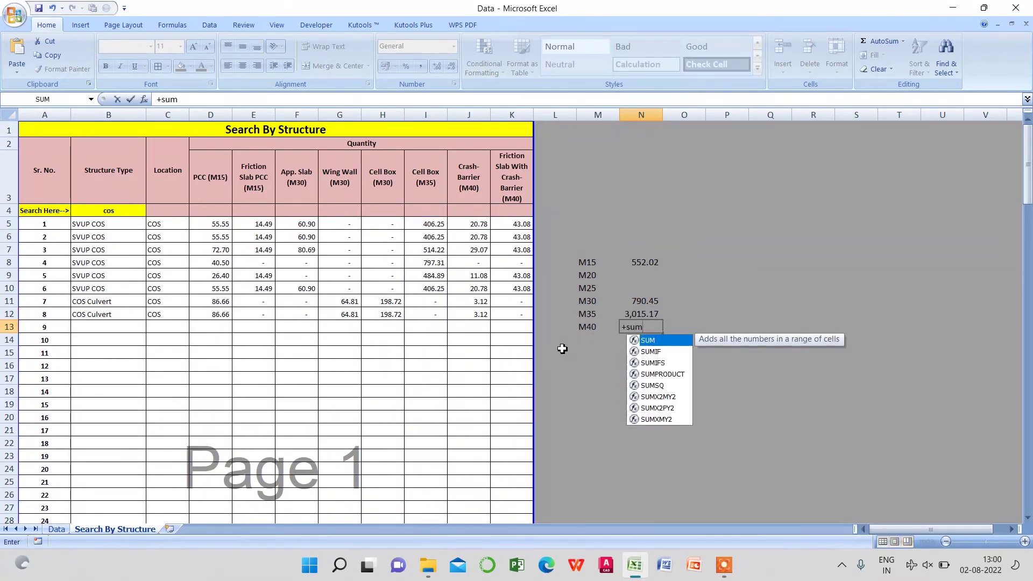
{"action": "type", "text": "("}
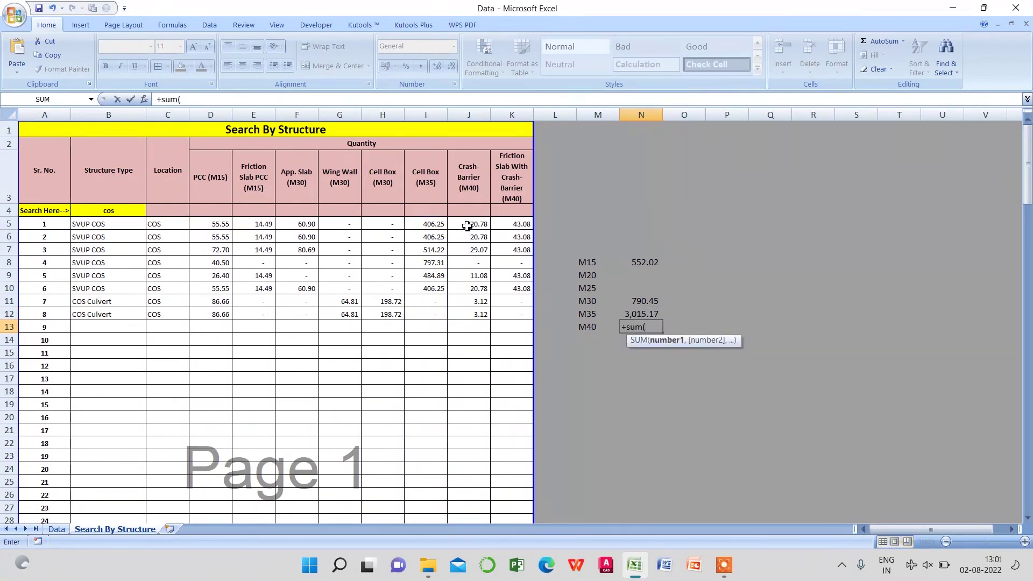
{"action": "left_click_drag", "start_coordinate": [467, 226], "coordinate": [533, 514]}
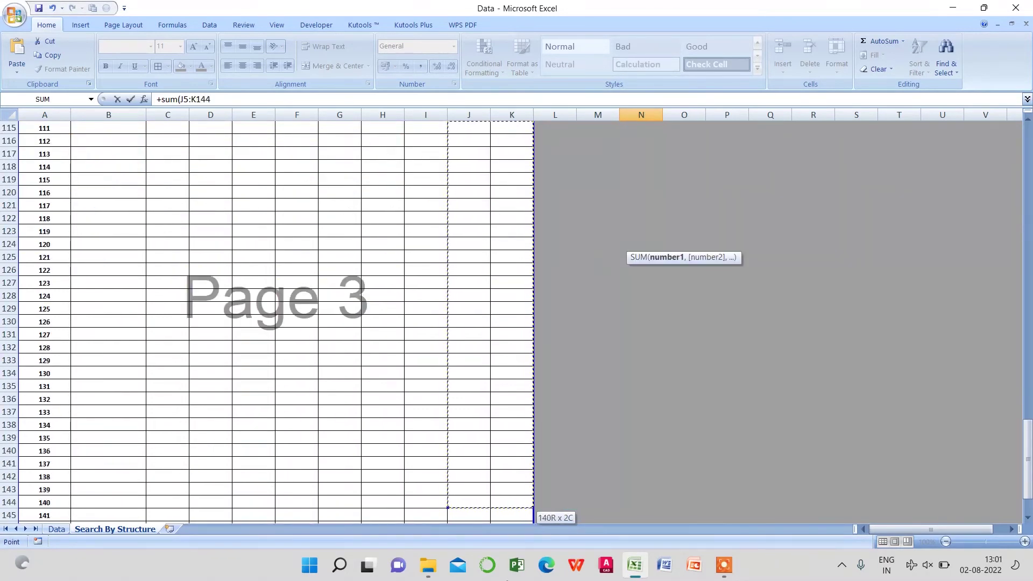
{"action": "left_click_drag", "start_coordinate": [510, 578], "coordinate": [493, 493]}
{"action": "key", "text": "F4"}
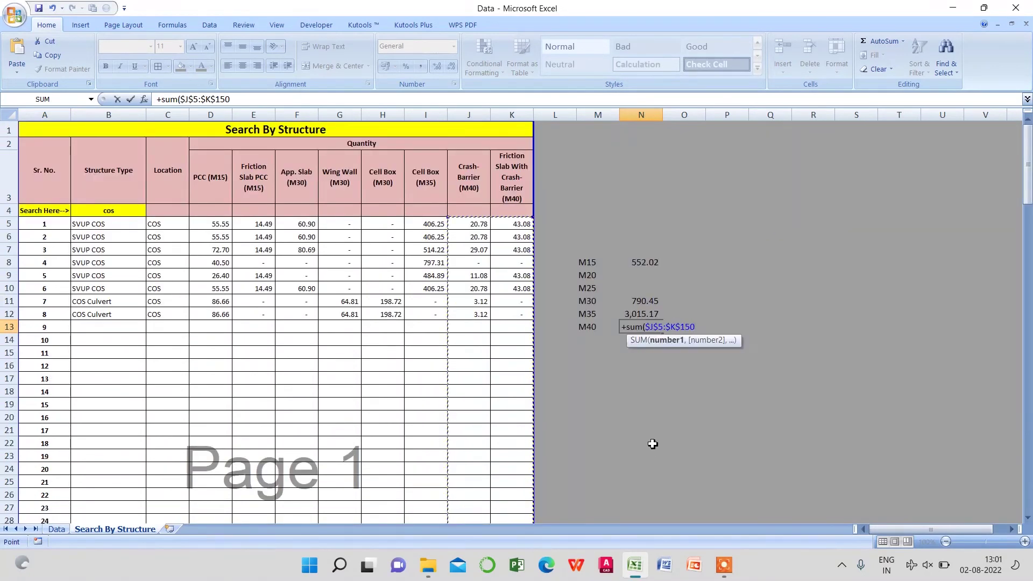
{"action": "key", "text": "Return"}
Make the grade totals block M8:N13 bold.
{"action": "left_click", "coordinate": [662, 364]}
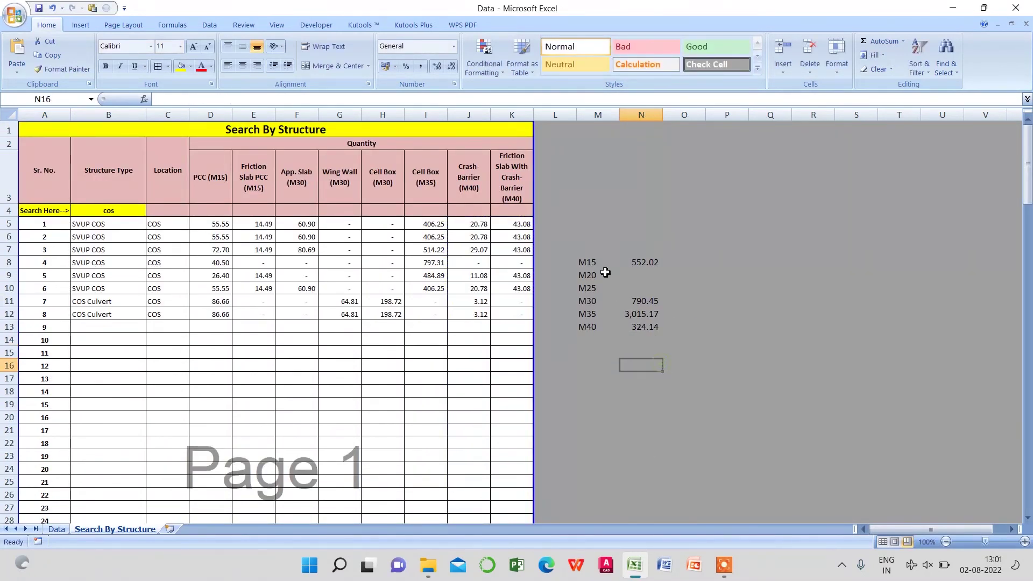
{"action": "left_click", "coordinate": [593, 264]}
{"action": "left_click_drag", "start_coordinate": [623, 268], "coordinate": [652, 325]}
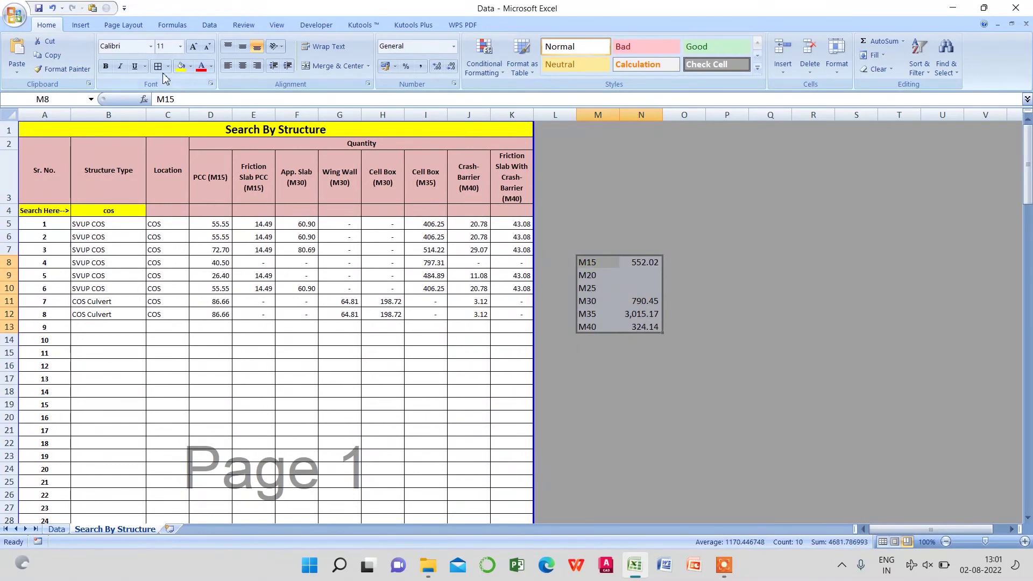
{"action": "left_click", "coordinate": [106, 74]}
{"action": "left_click", "coordinate": [647, 376]}
{"action": "left_click", "coordinate": [379, 340]}
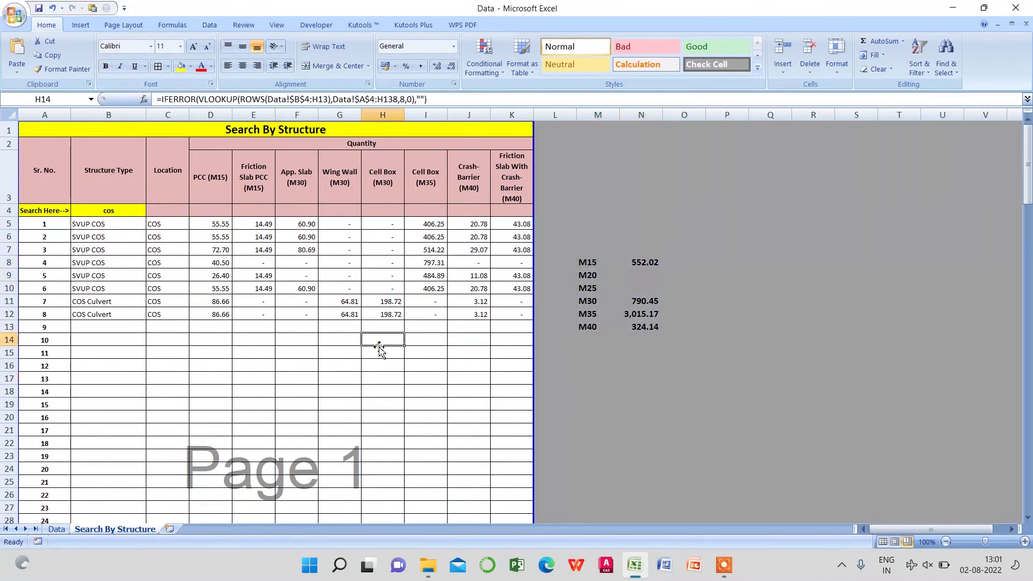
Search B4 for box, then for lvup.
{"action": "left_click", "coordinate": [107, 210]}
{"action": "type", "text": "box"}
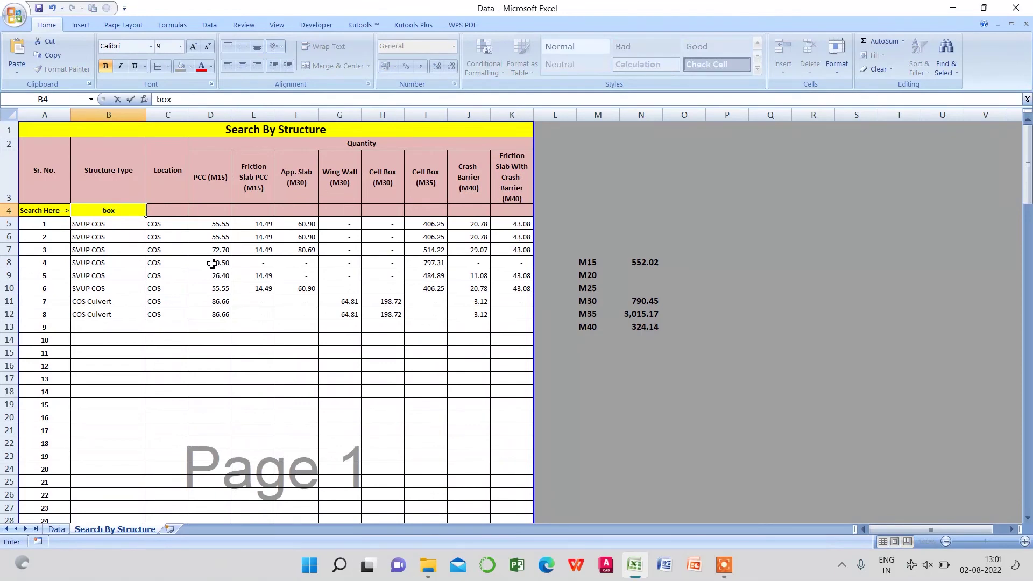
{"action": "key", "text": "Return"}
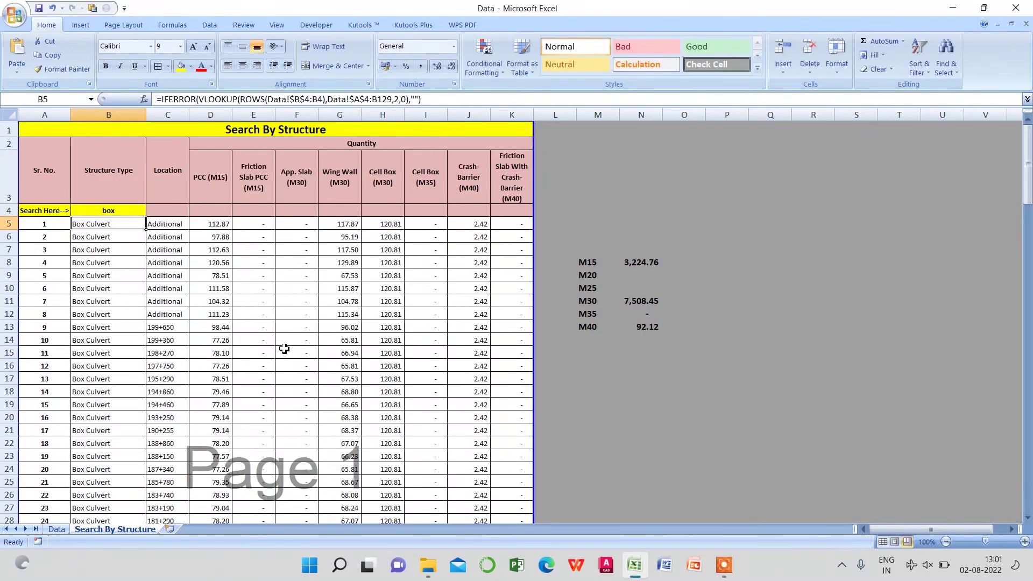
{"action": "left_click", "coordinate": [113, 212]}
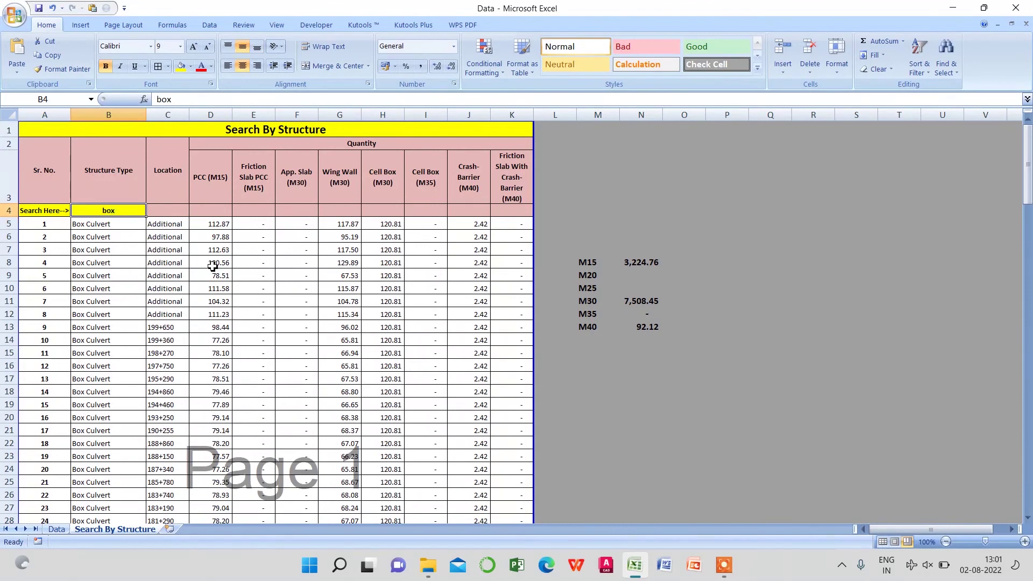
{"action": "type", "text": "lvup"}
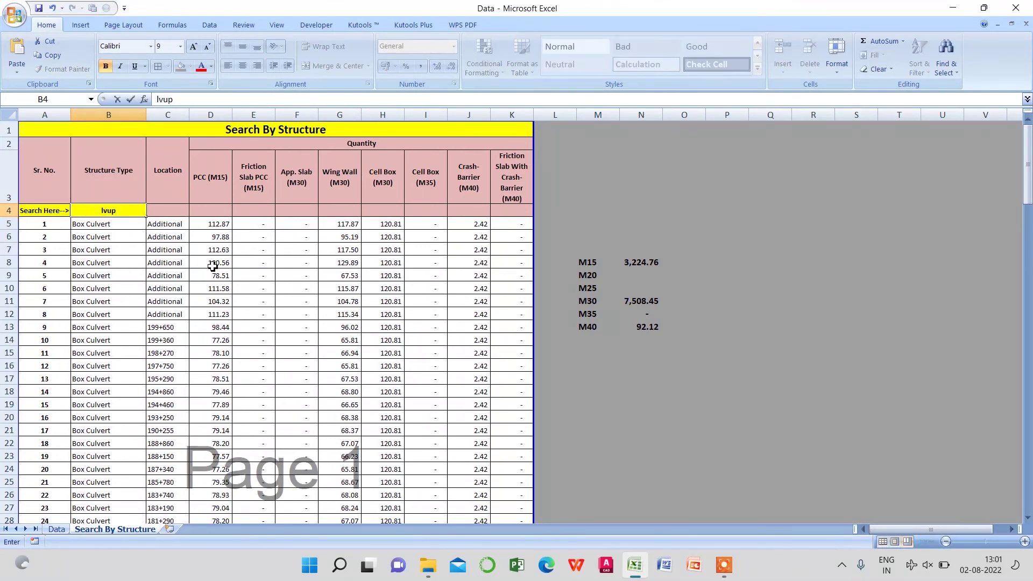
{"action": "key", "text": "Return"}
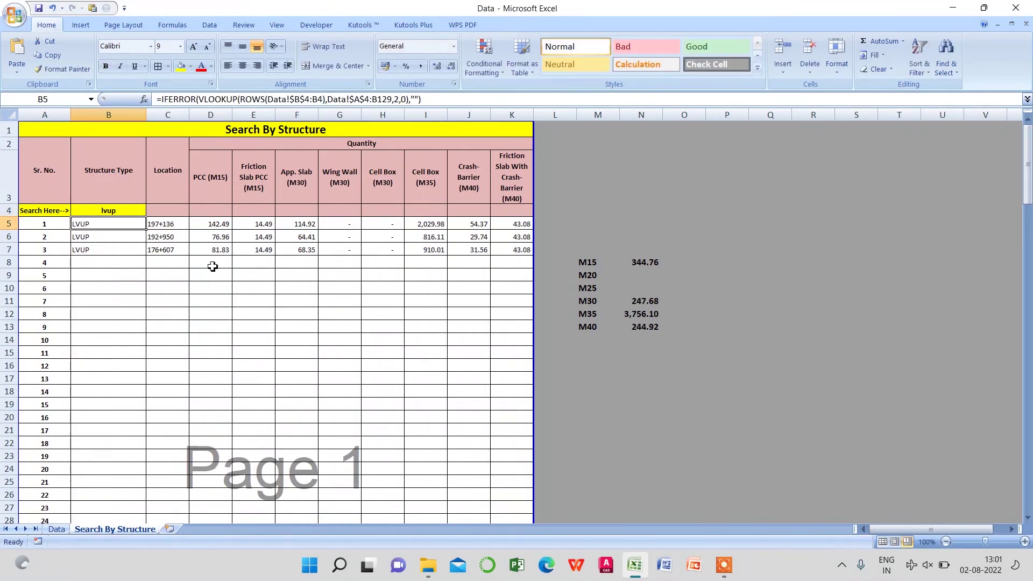
Search for svup, then irri to list the Irrigation Channel rows.
{"action": "left_click", "coordinate": [253, 337]}
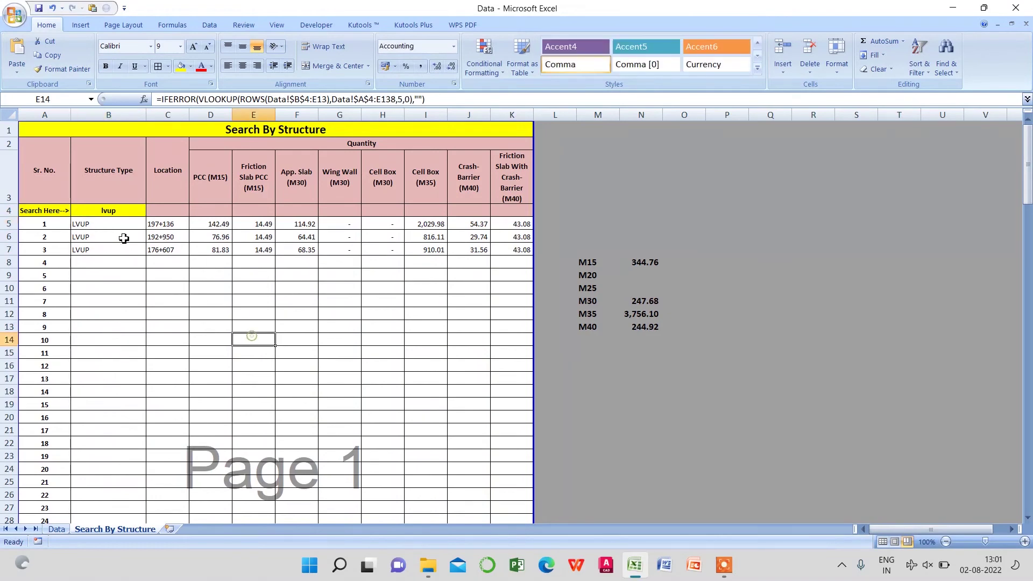
{"action": "left_click", "coordinate": [120, 210]}
{"action": "type", "text": "s"}
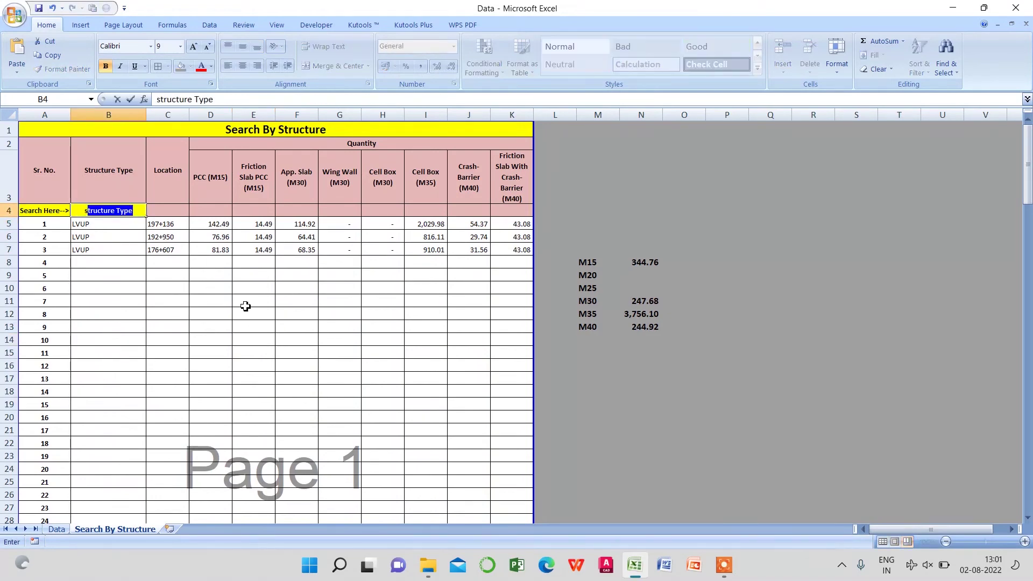
{"action": "type", "text": "vup"}
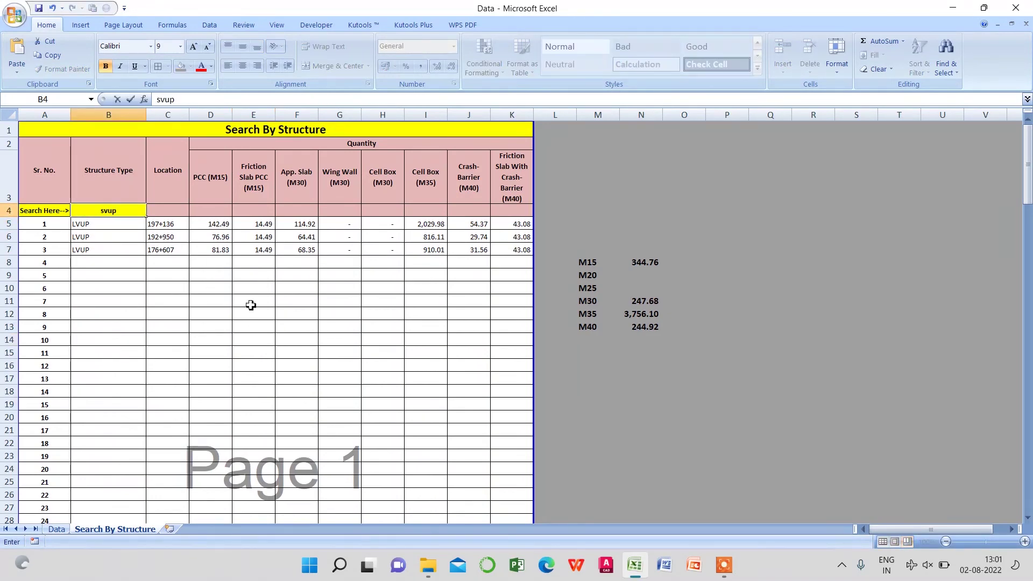
{"action": "key", "text": "Return"}
{"action": "scroll", "coordinate": [353, 442], "scroll_direction": "down", "scroll_amount": 5}
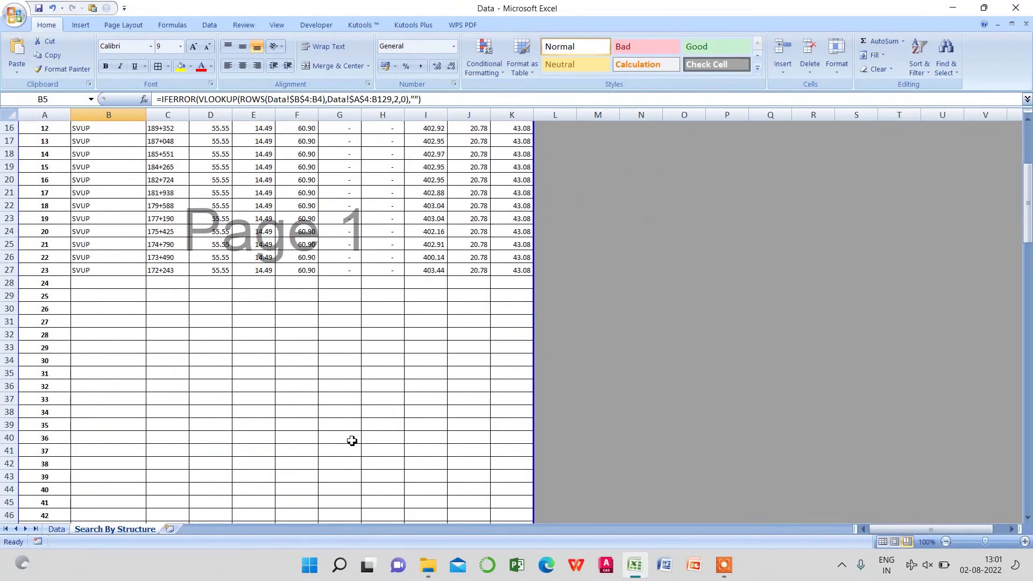
{"action": "scroll", "coordinate": [352, 443], "scroll_direction": "up", "scroll_amount": 1}
{"action": "scroll", "coordinate": [352, 443], "scroll_direction": "up", "scroll_amount": 4}
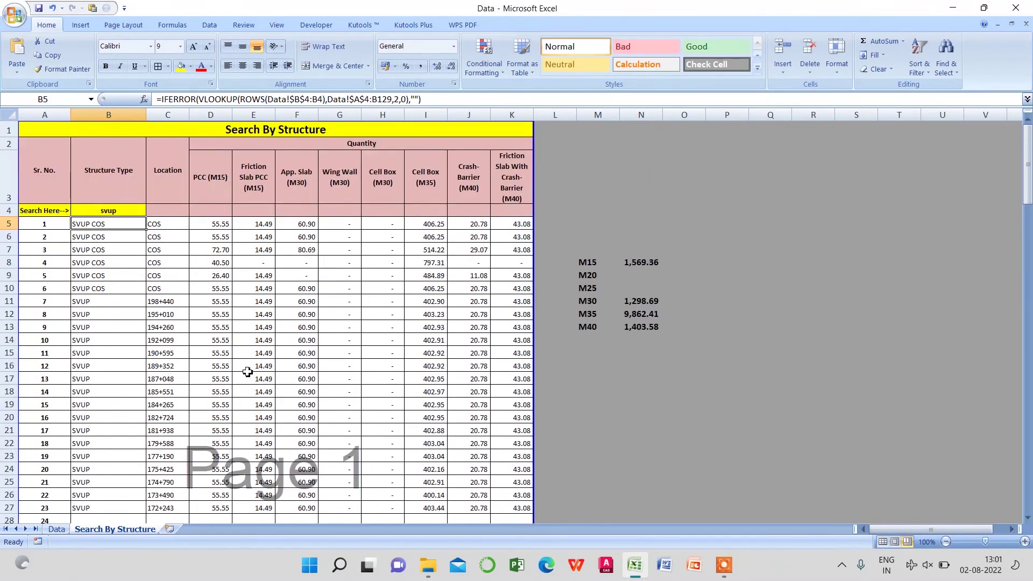
{"action": "left_click", "coordinate": [339, 327]}
{"action": "left_click", "coordinate": [134, 208]}
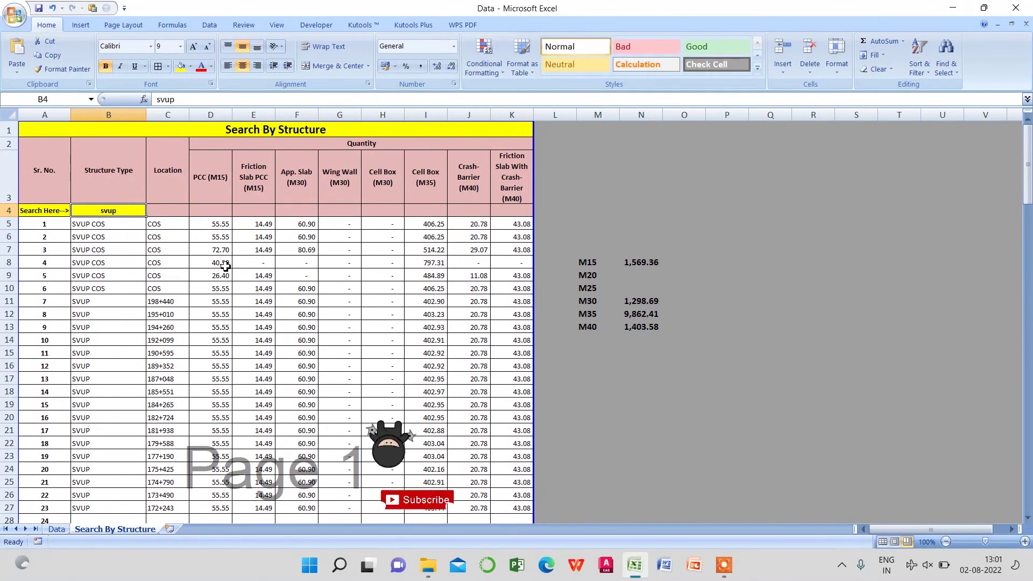
{"action": "type", "text": "irri"}
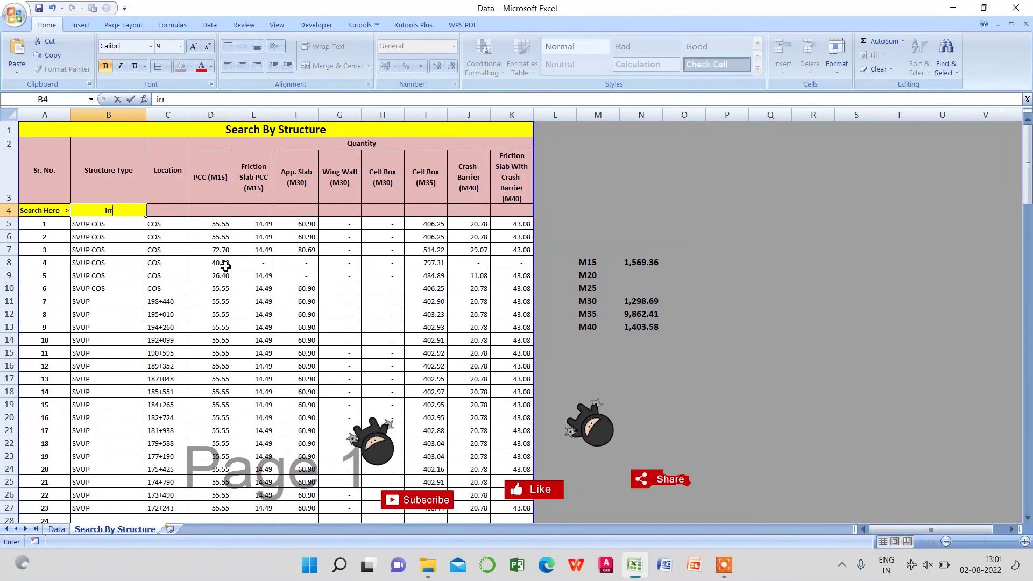
{"action": "key", "text": "Return"}
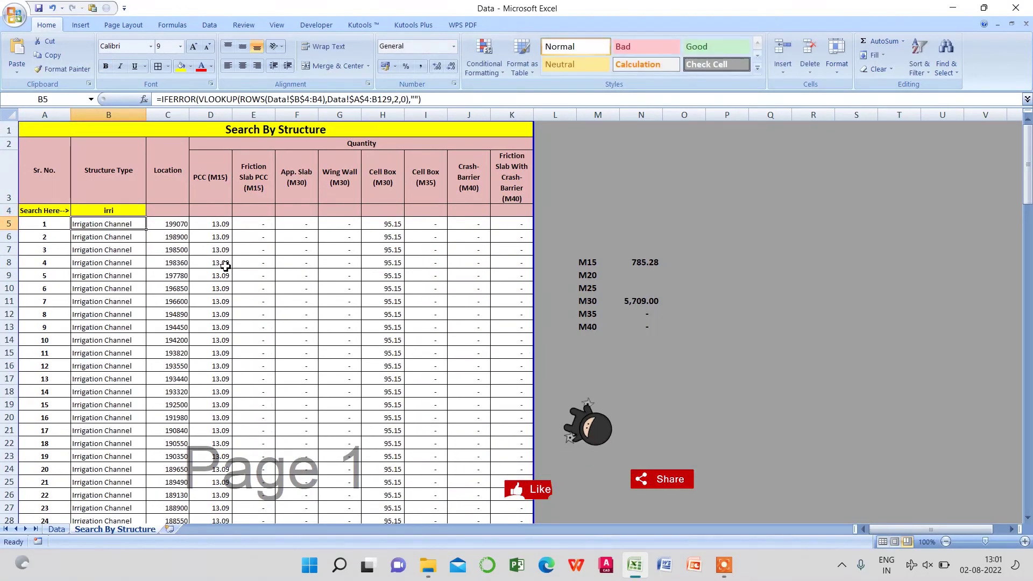
{"action": "left_click", "coordinate": [367, 282]}
{"action": "left_click", "coordinate": [364, 354]}
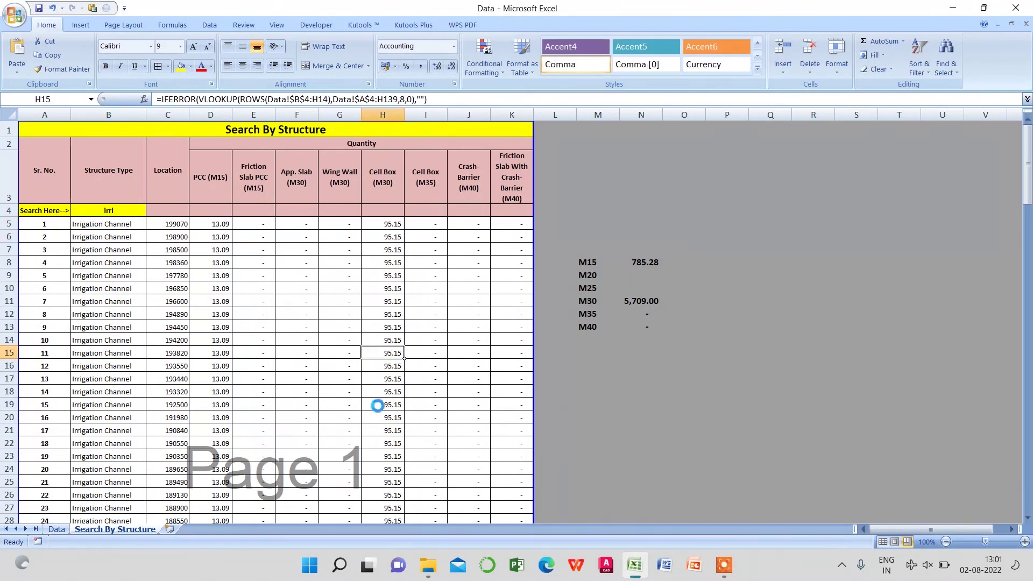
{"action": "left_click", "coordinate": [377, 405]}
{"action": "left_click", "coordinate": [377, 300]}
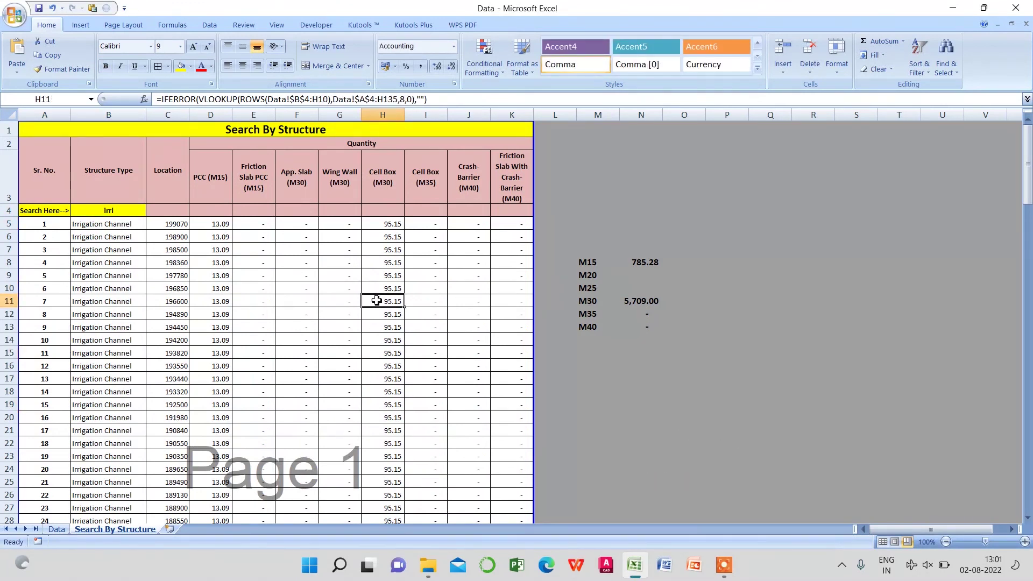
{"action": "left_click", "coordinate": [393, 364]}
{"action": "left_click", "coordinate": [248, 303]}
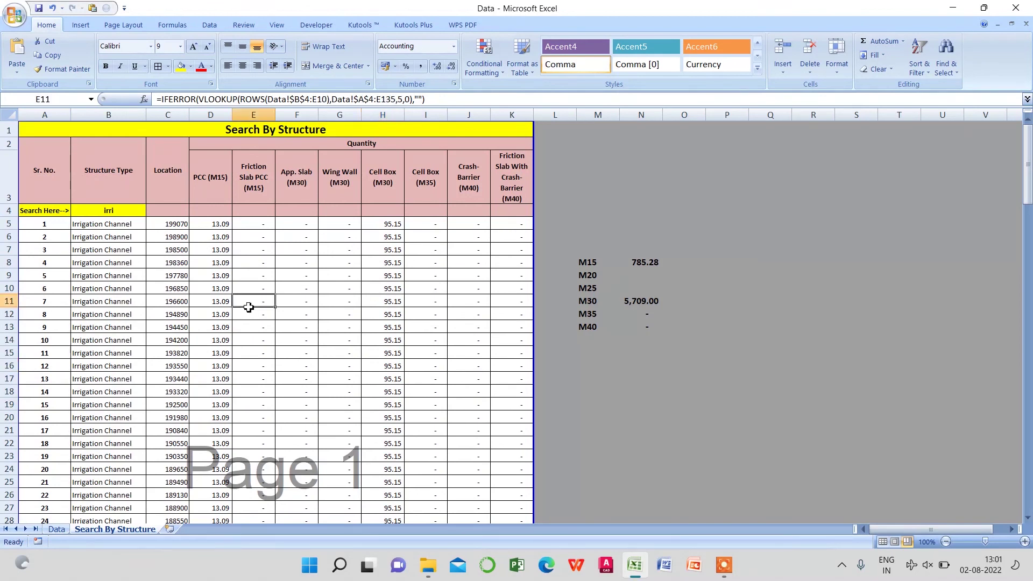
{"action": "left_click", "coordinate": [384, 313]}
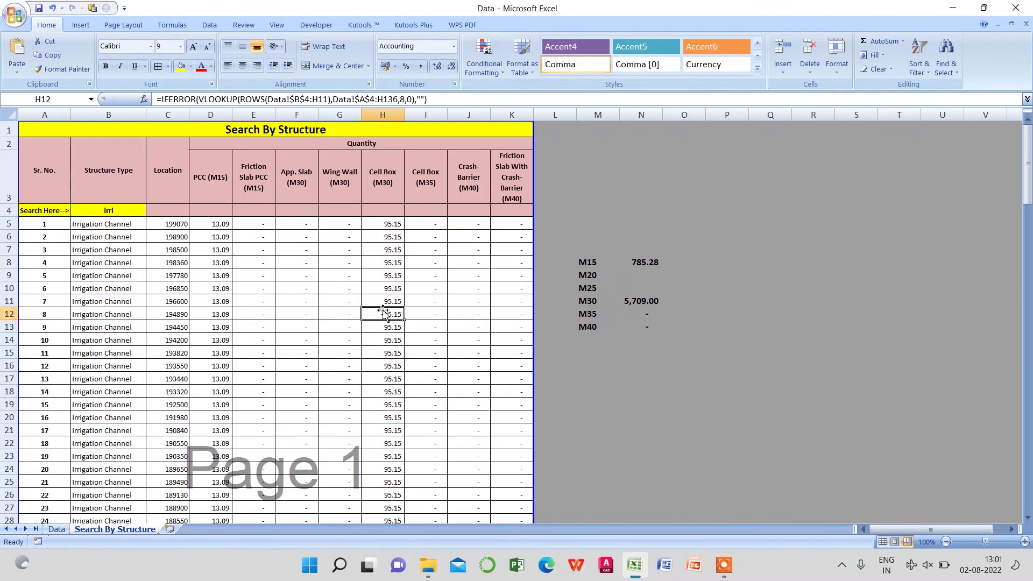
{"action": "left_click", "coordinate": [318, 349]}
{"action": "left_click", "coordinate": [725, 566]}
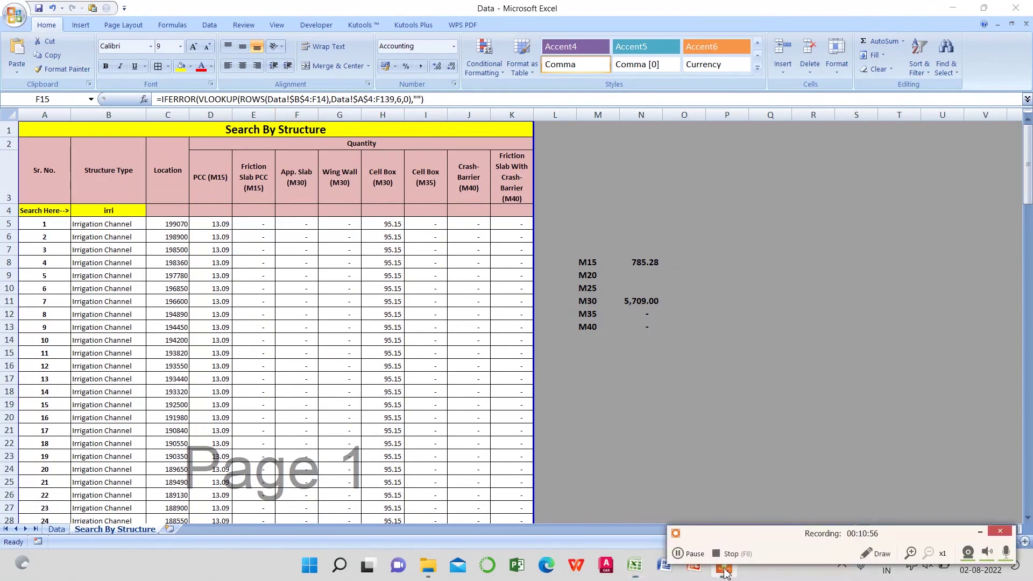